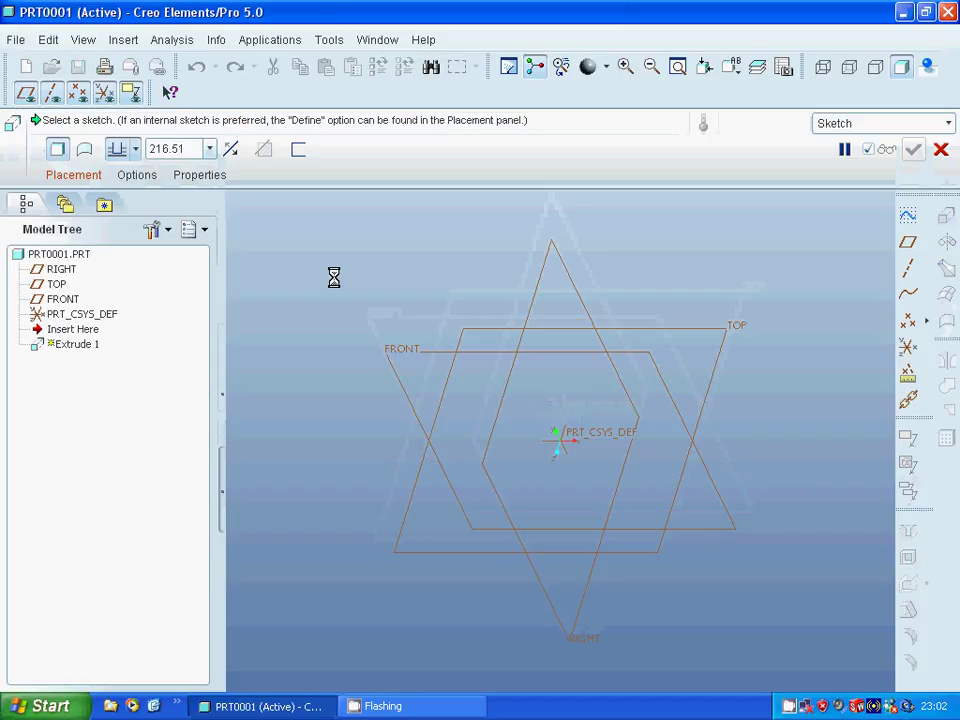
Step: Define the extrusion's internal sketch on the FRONT plane, with the RIGHT plane as reference oriented Right
left_click(60, 180)
left_click(240, 245)
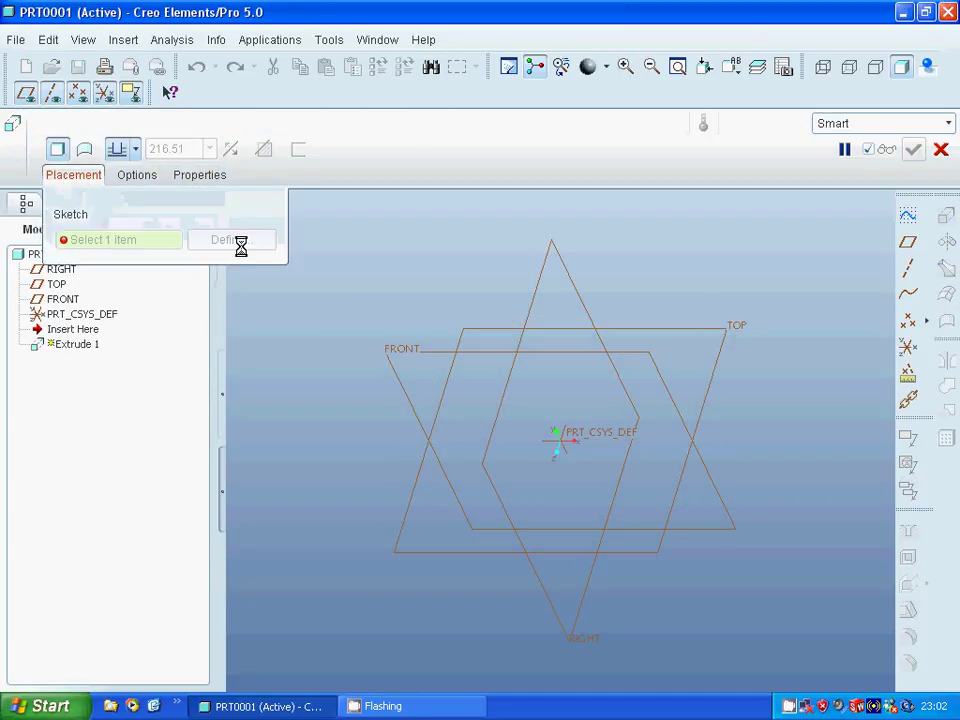
left_click(398, 354)
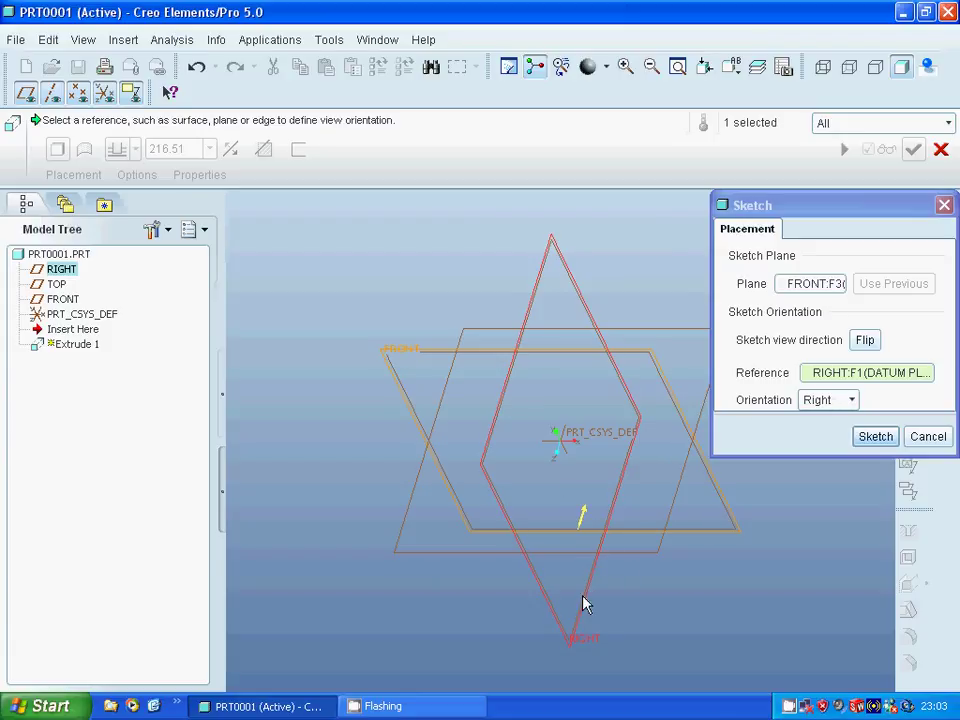
left_click(876, 438)
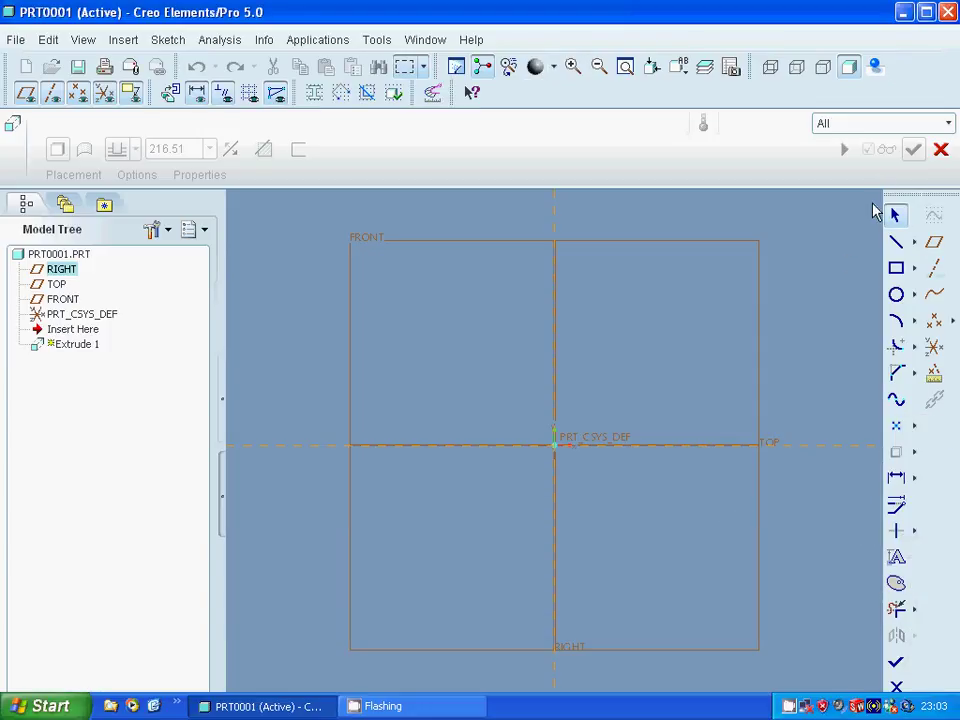
Step: Sketch a closed line triangle with its base on the horizontal reference and its apex on the vertical reference, apex angle about 96 degrees
left_click(896, 241)
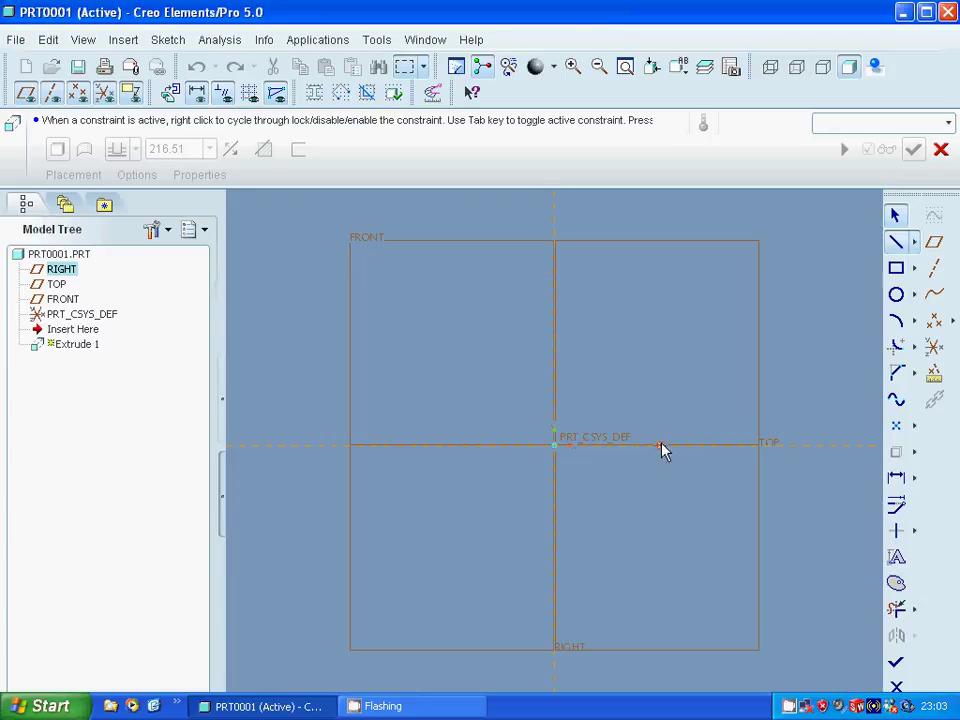
left_click(556, 321)
middle_click(556, 321)
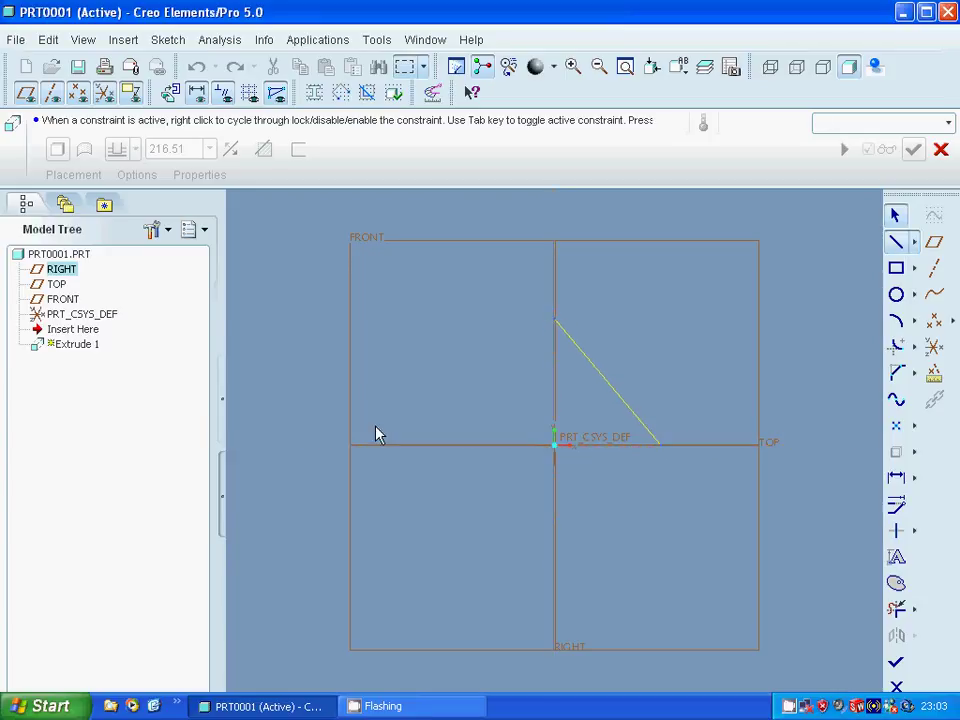
left_click(370, 445)
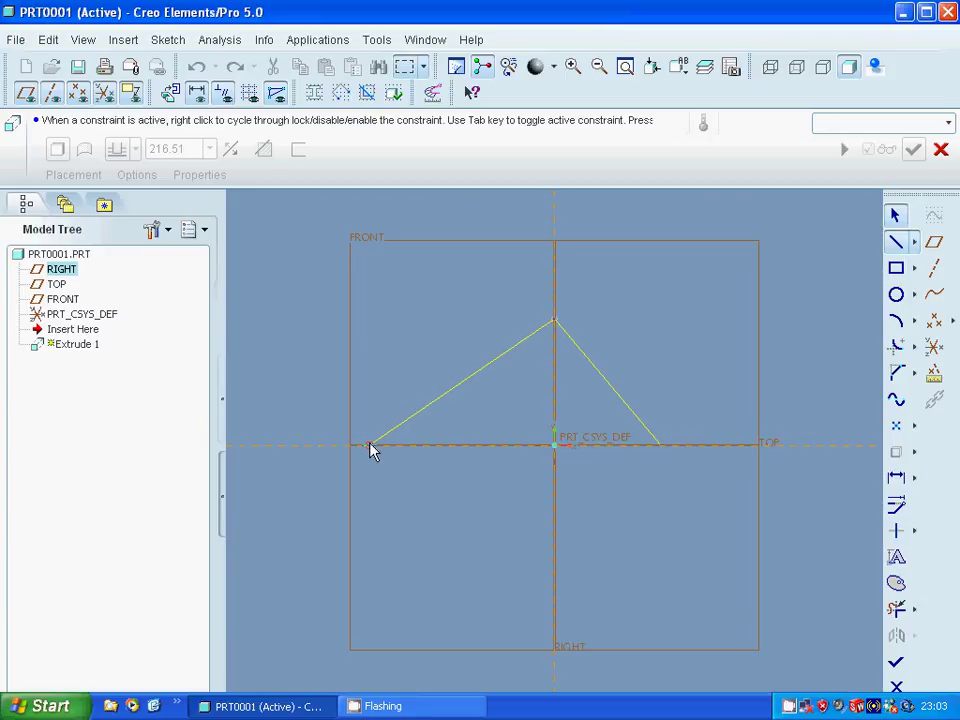
left_click(659, 445)
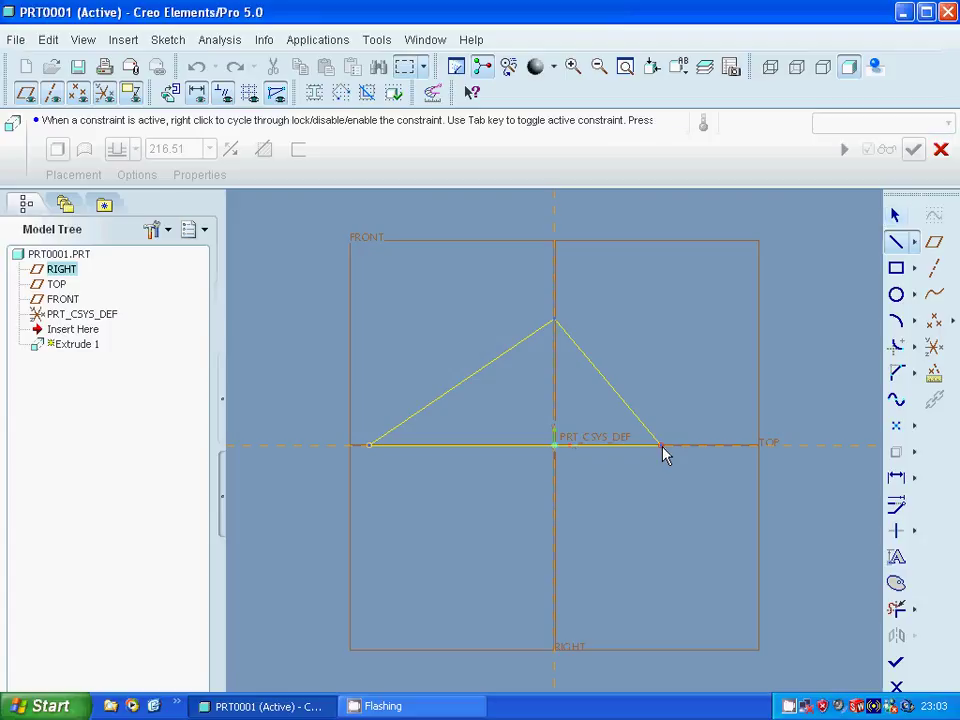
left_click(895, 214)
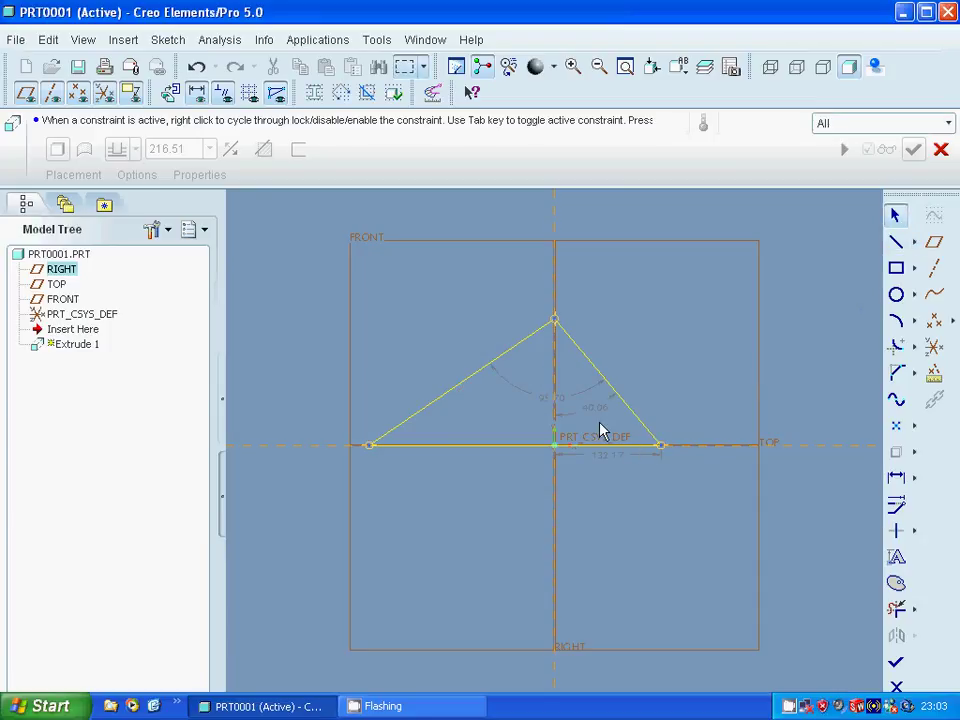
Step: Set the triangle's apex angle to 120 degrees and the right base corner's distance from the vertical reference to 200
double_click(548, 405)
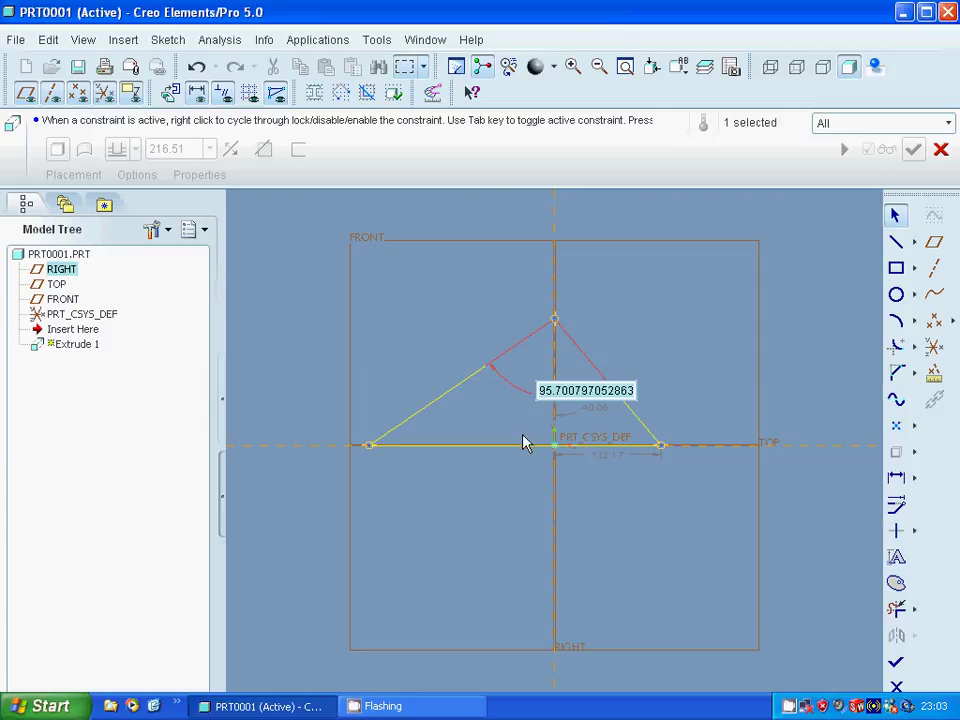
type("120")
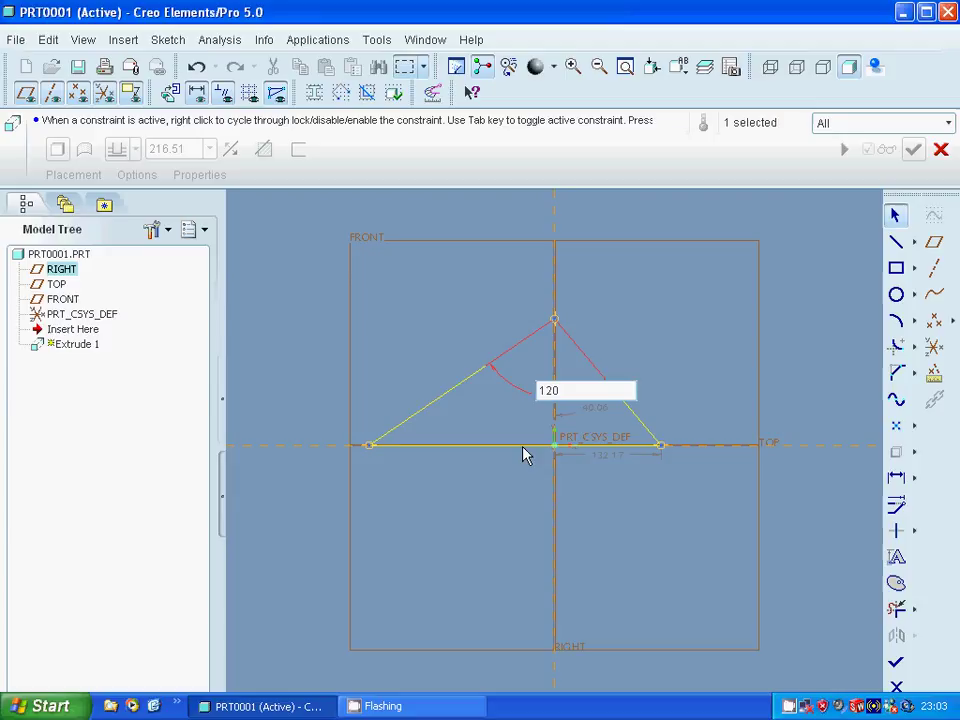
key("Return")
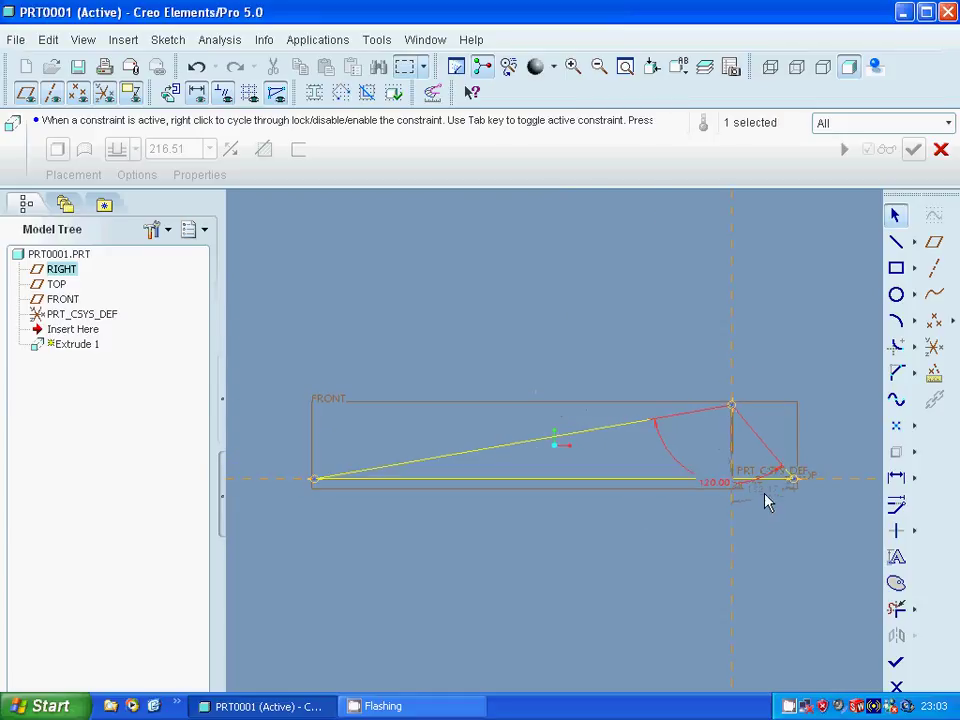
left_click(763, 498)
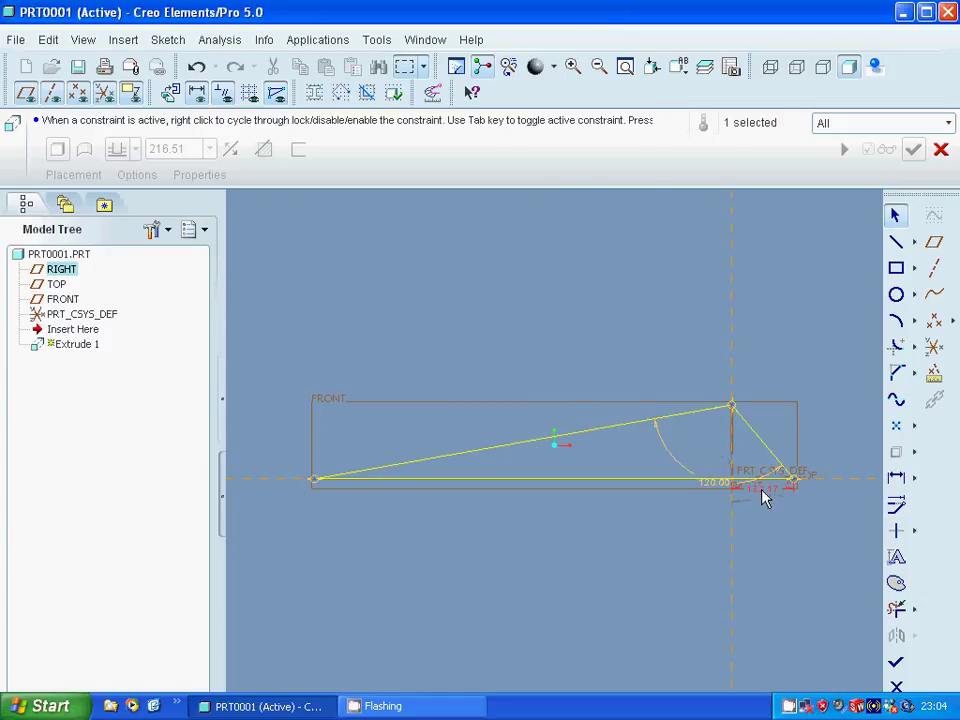
double_click(760, 500)
type("2")
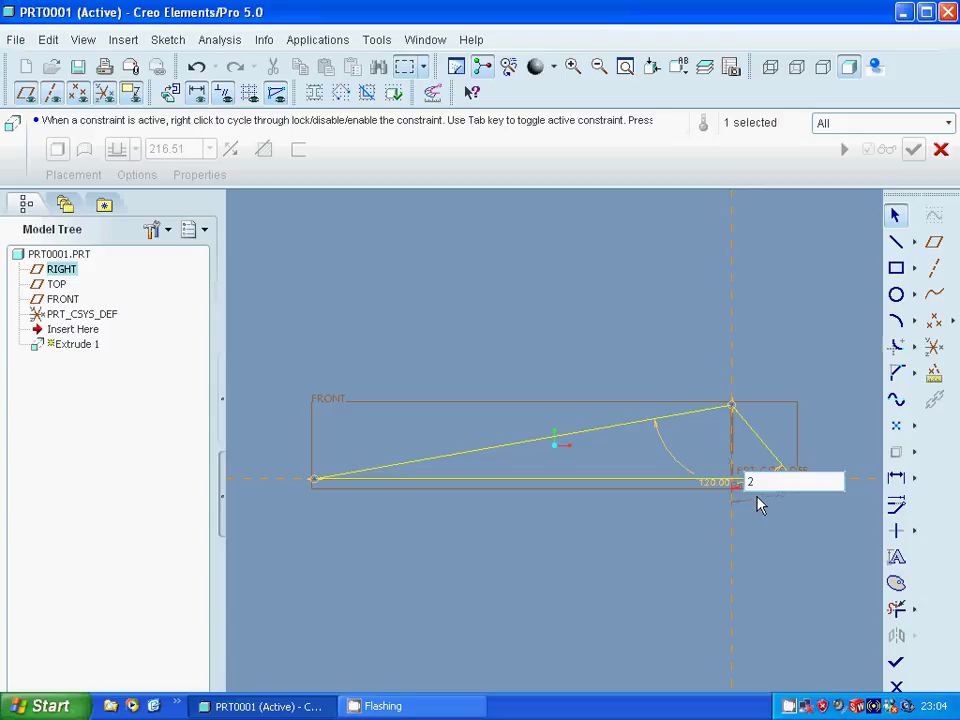
type("00")
key("Return")
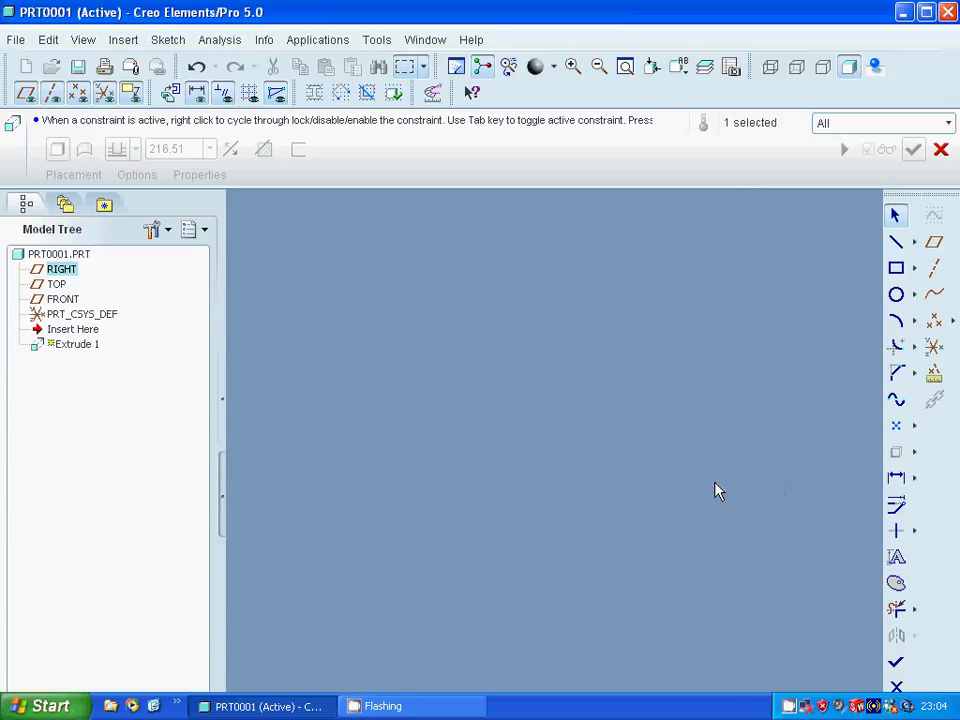
Step: Set the angle between the triangle's right sloping side and the vertical reference to 60 degrees
left_click(716, 455)
left_click(760, 503)
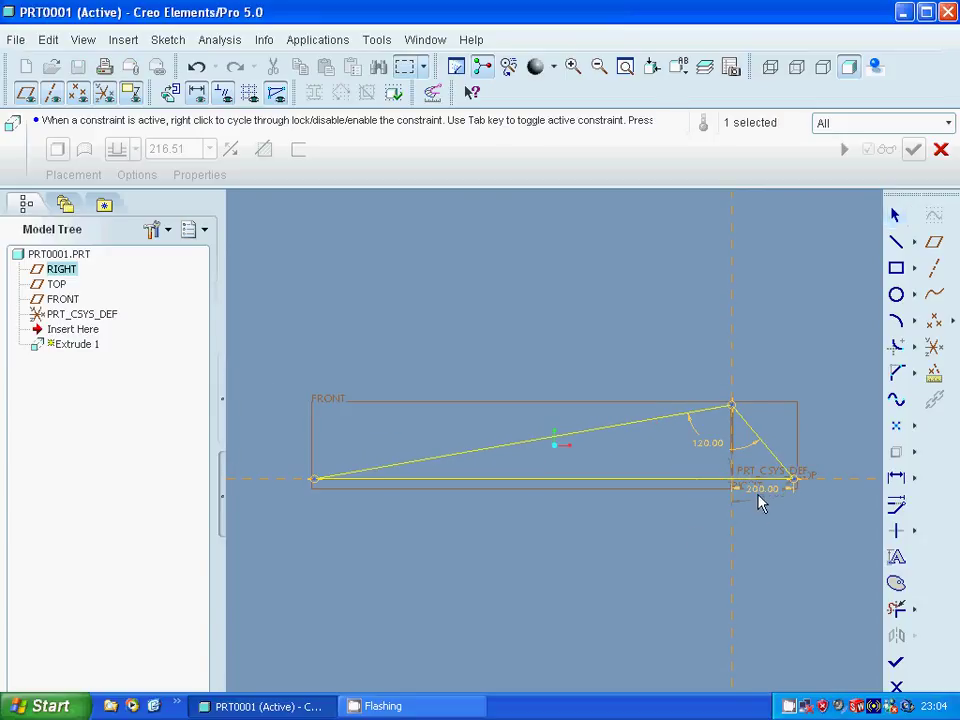
double_click(763, 499)
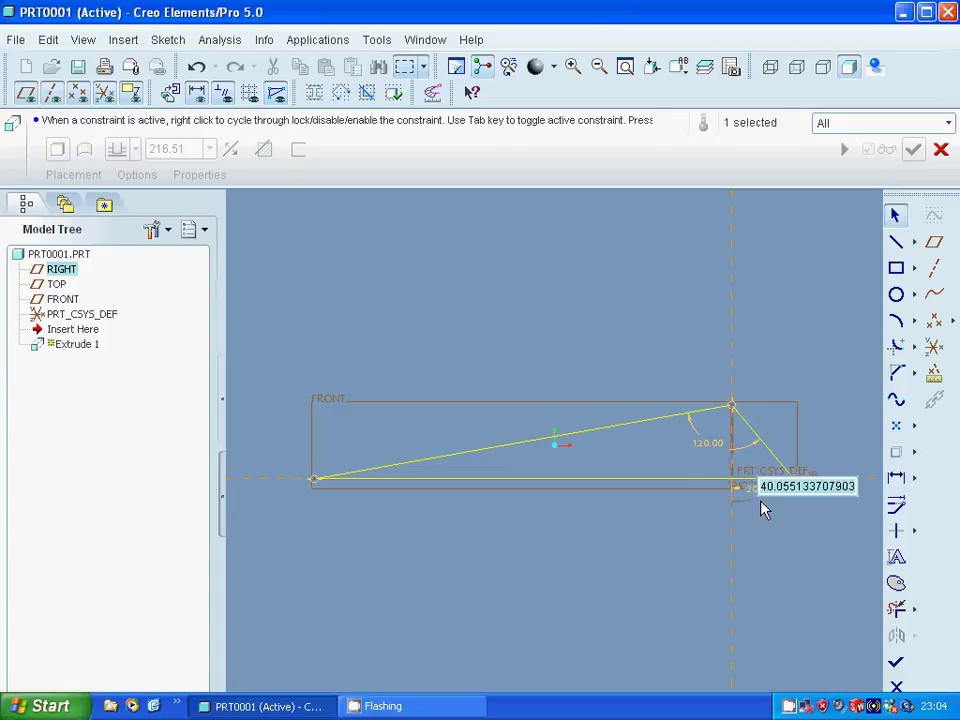
type("6")
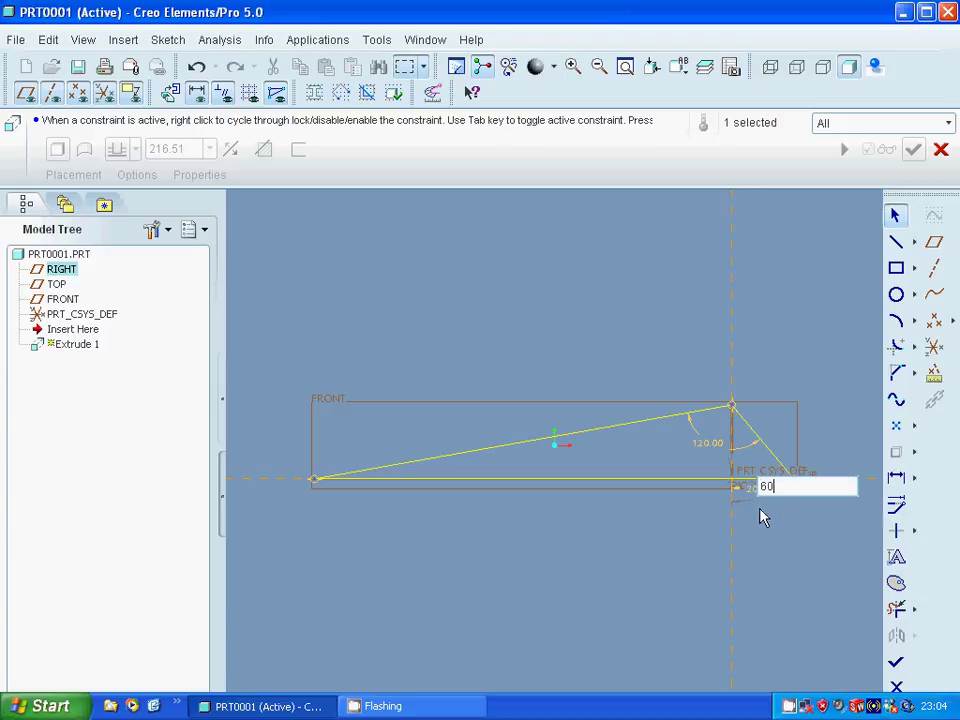
type("0")
key("Return")
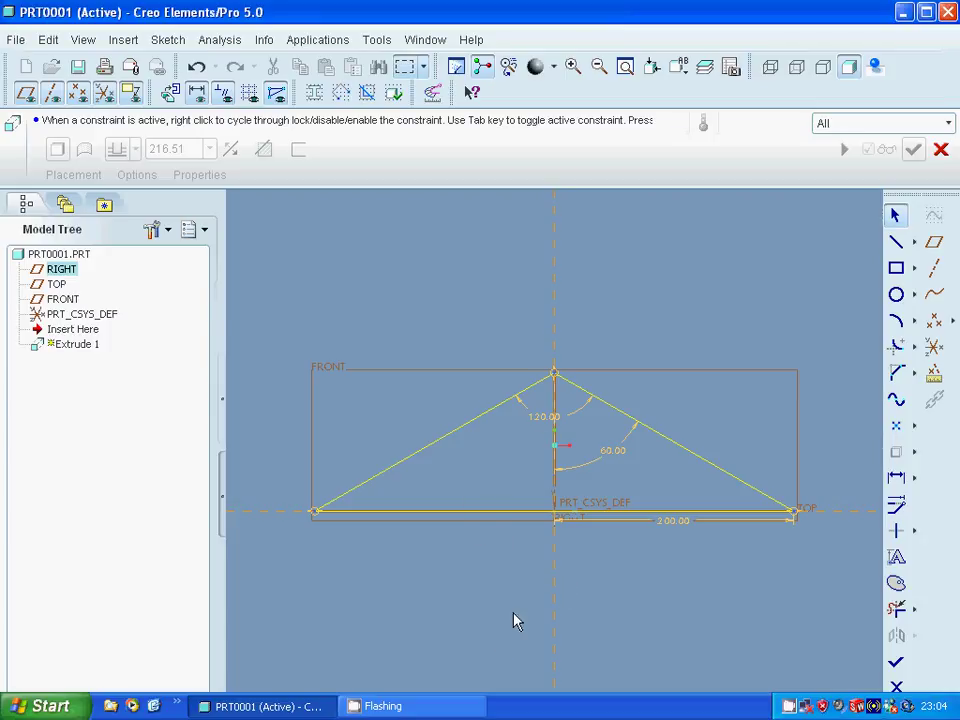
Step: Fillet the triangle's three corners, with radii of about 12 at the right, 10 at the left and 36 at the apex
left_click(897, 348)
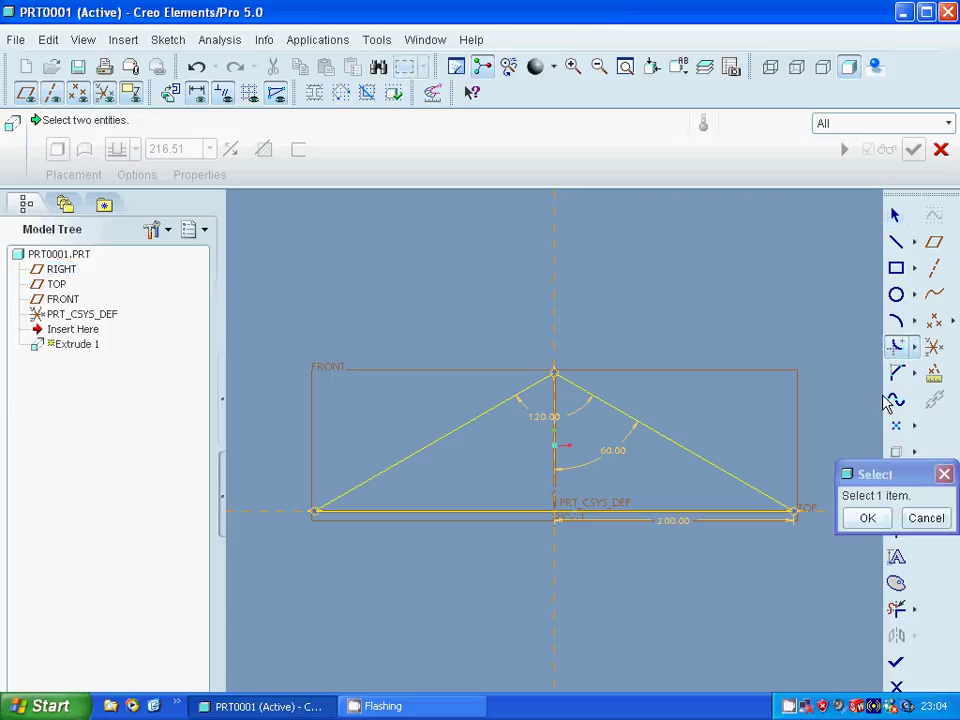
left_click(748, 494)
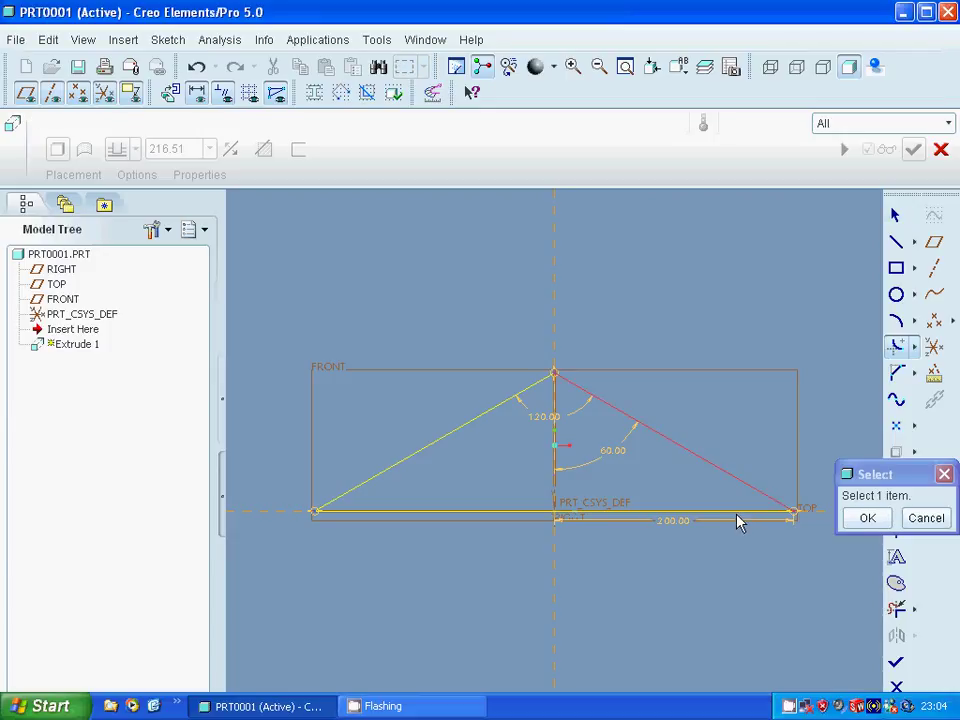
left_click(738, 516)
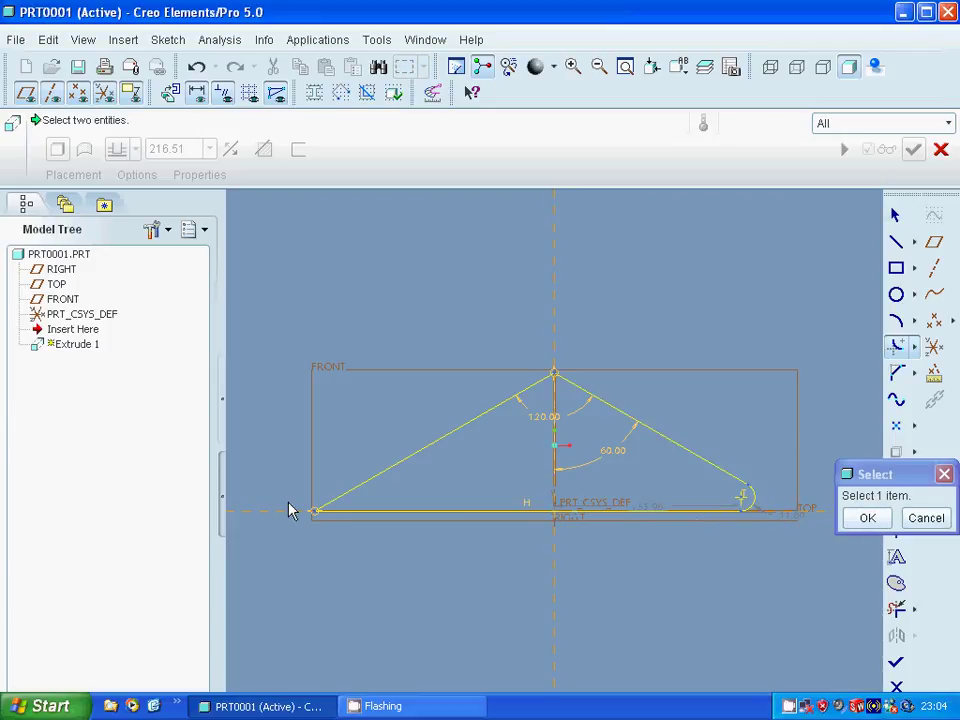
left_click(352, 498)
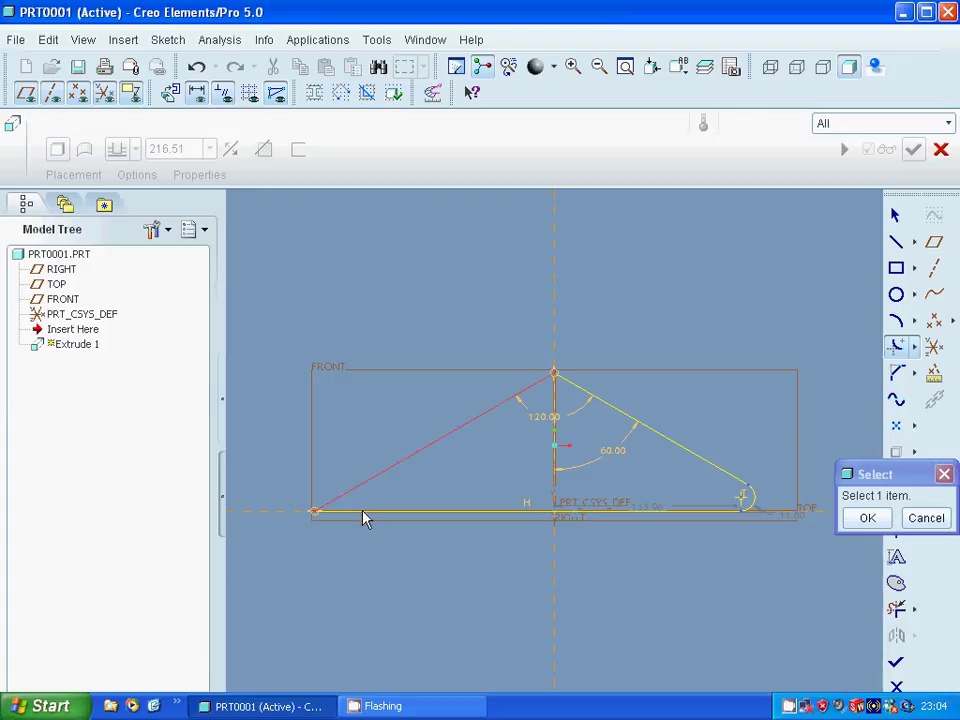
left_click(364, 512)
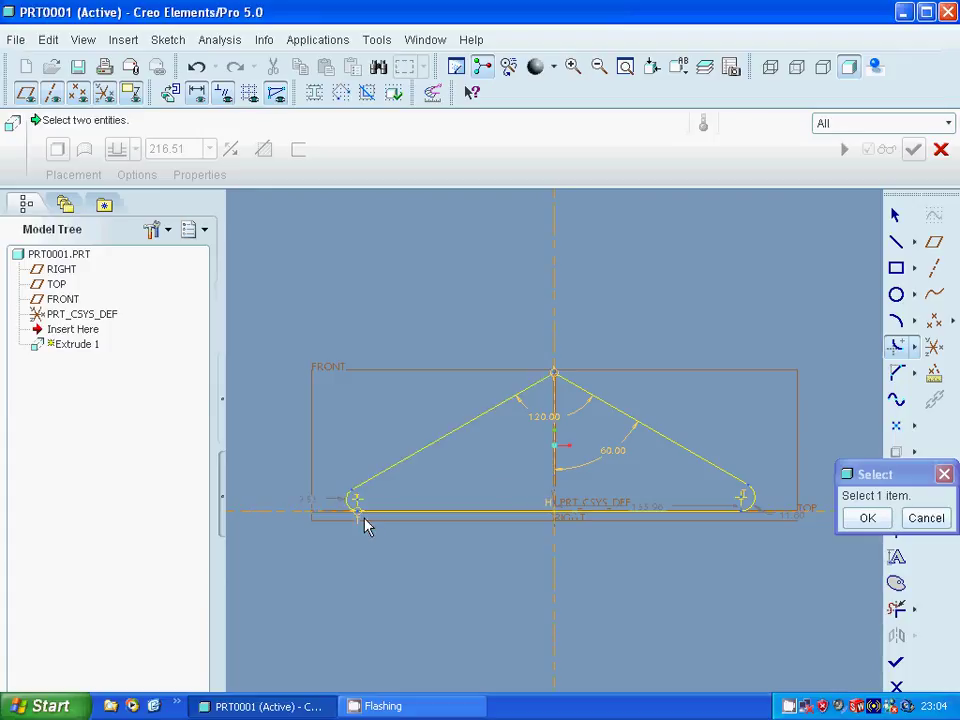
left_click(531, 396)
left_click(576, 390)
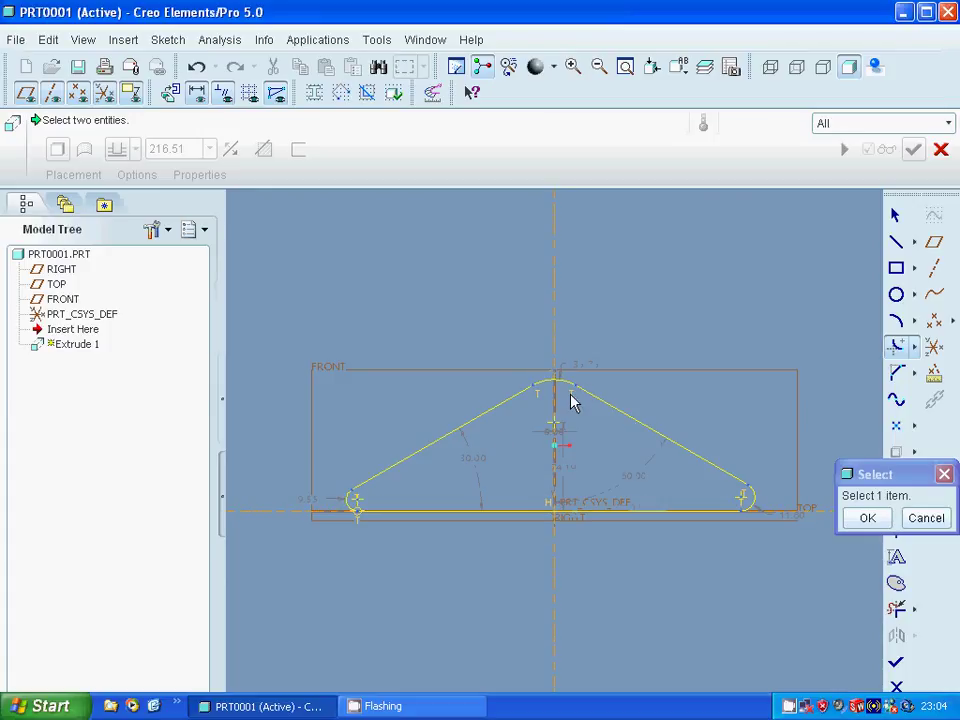
left_click(867, 519)
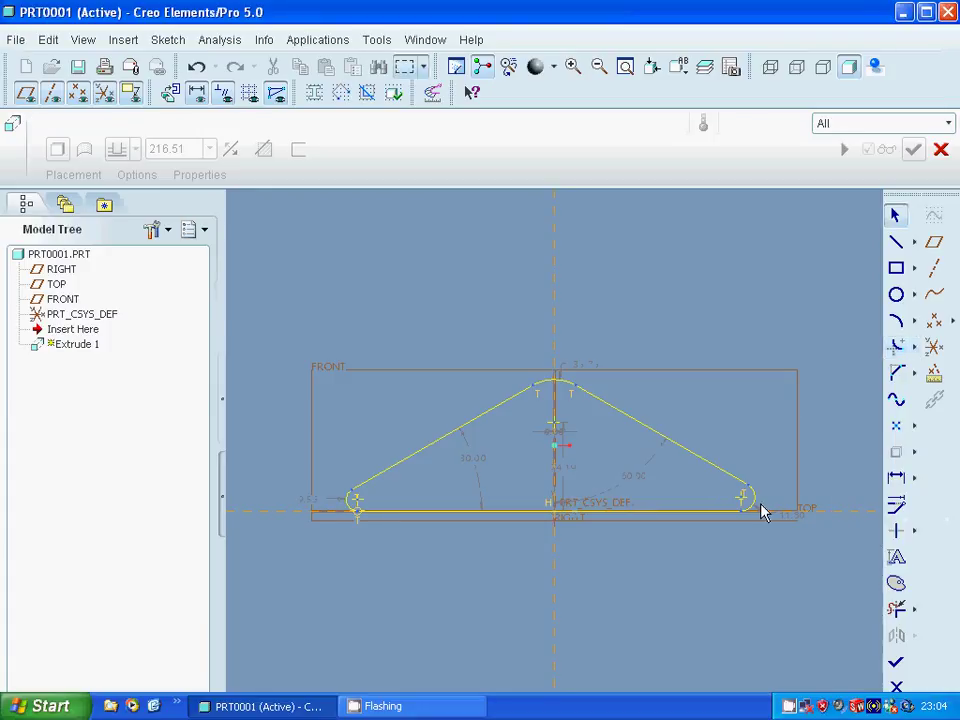
Step: Set the radii of both base corner fillets to 20
left_click(784, 521)
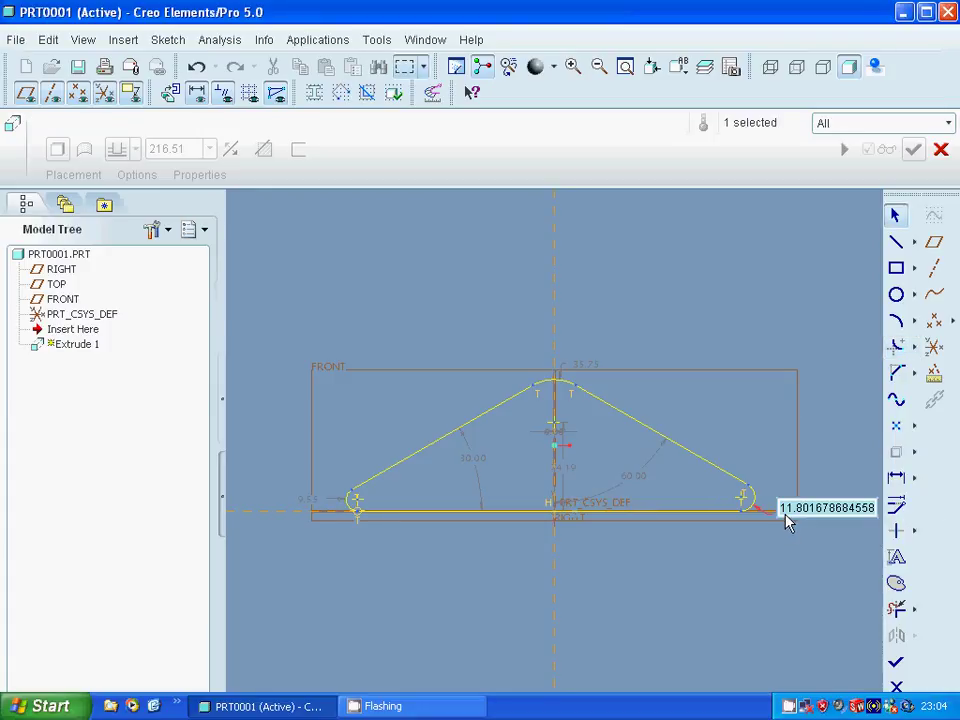
type("20")
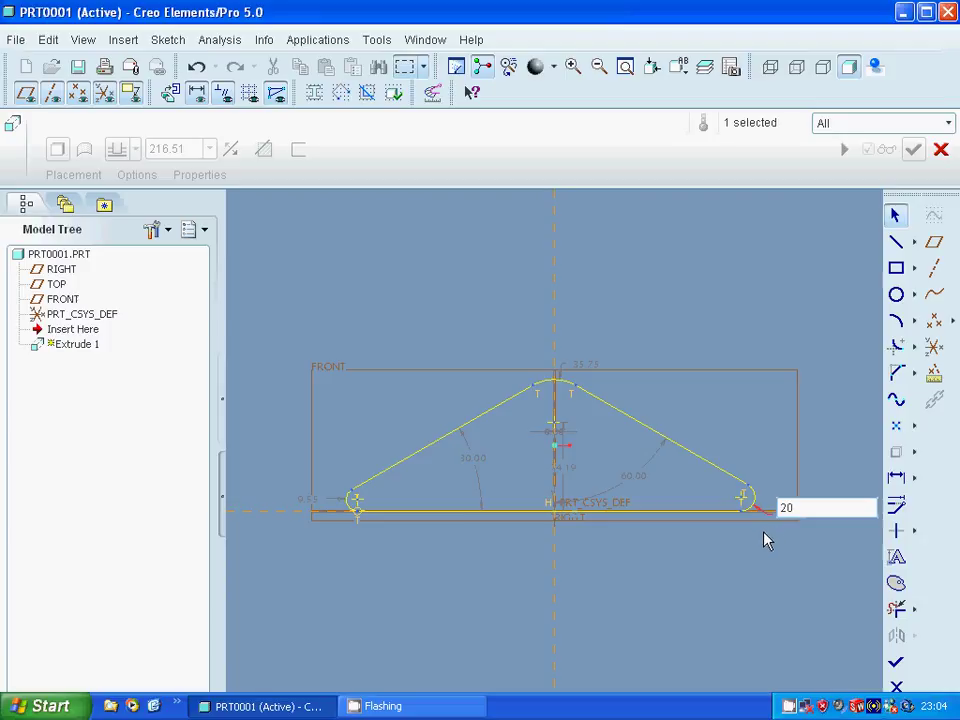
key("Return")
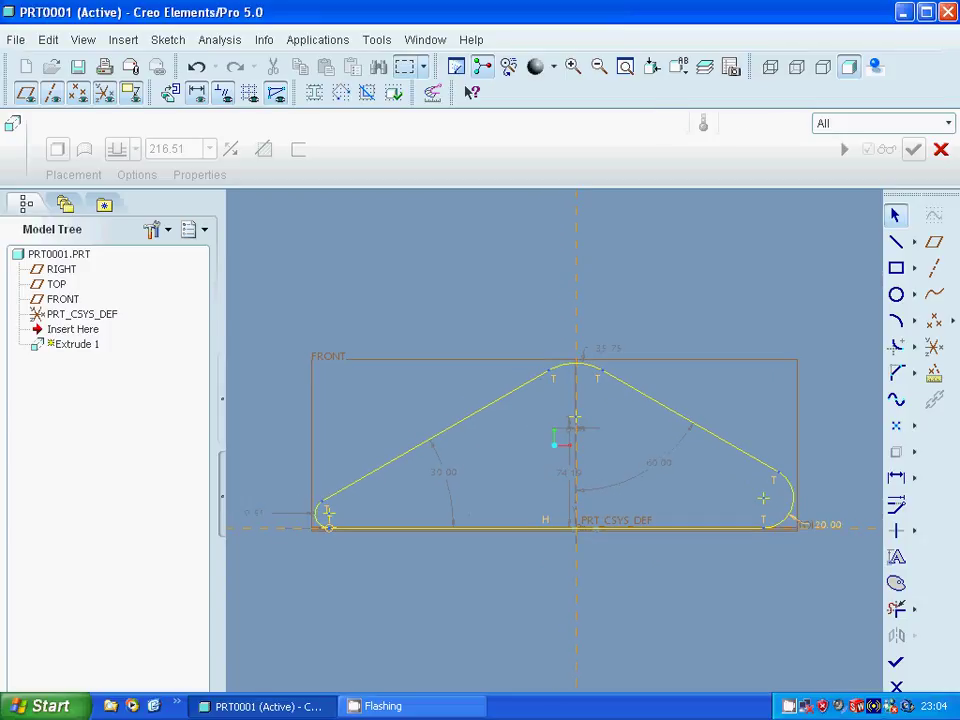
double_click(259, 515)
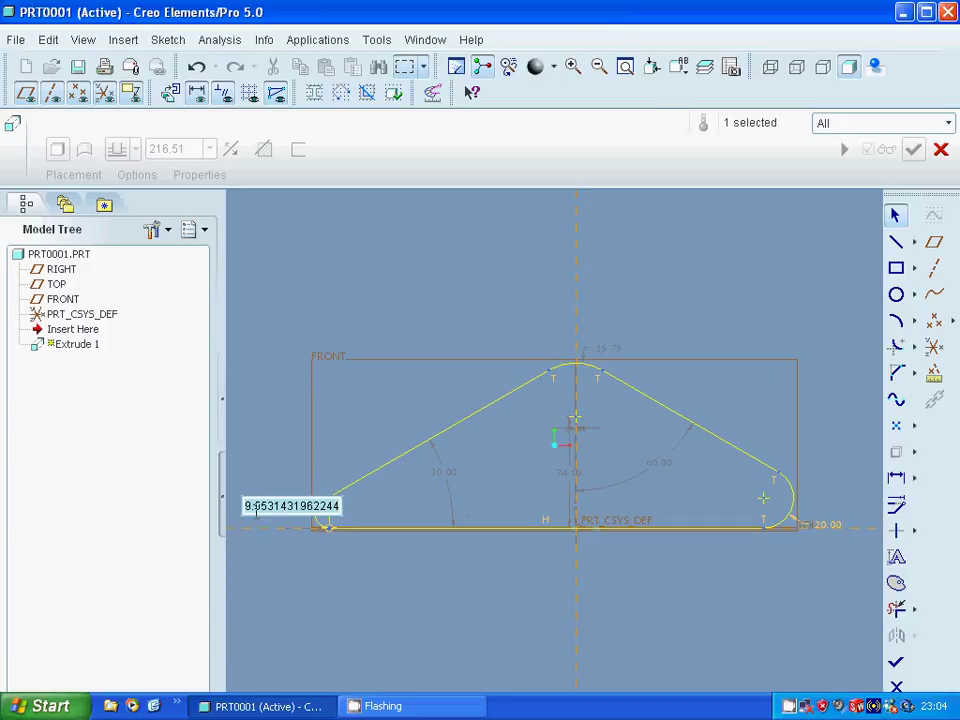
type("20")
key("Return")
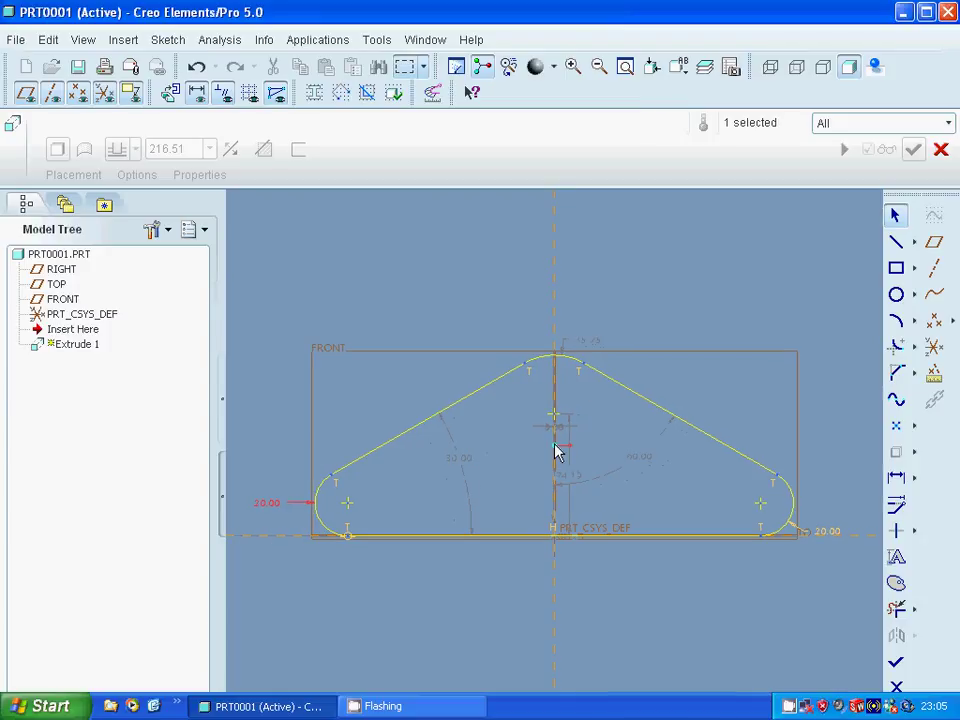
Step: Set the radius of the apex fillet to 40
double_click(584, 343)
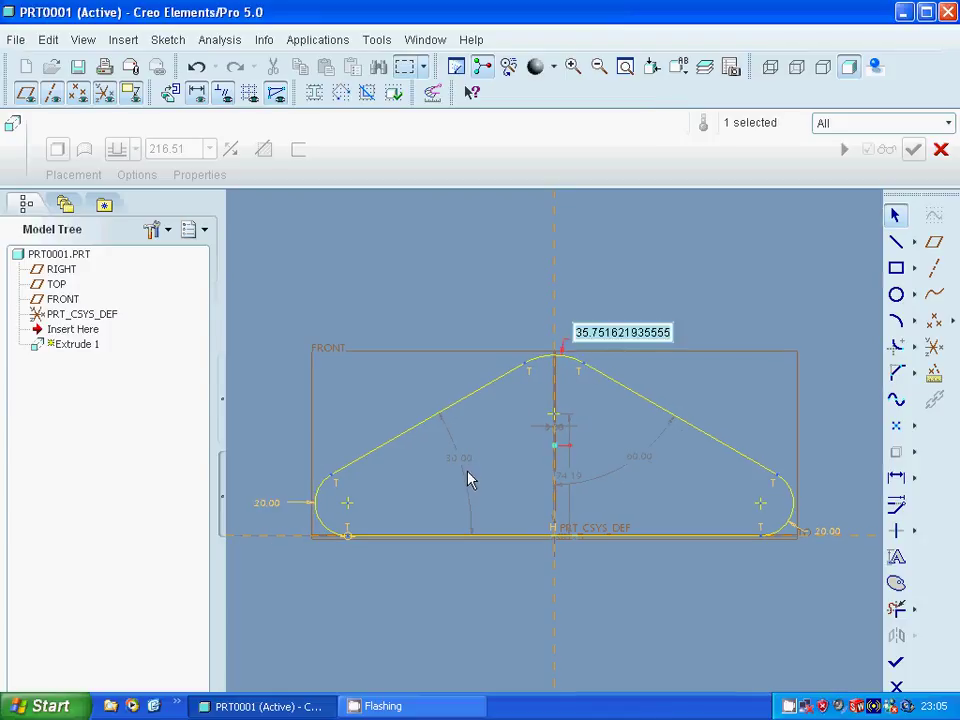
type("40")
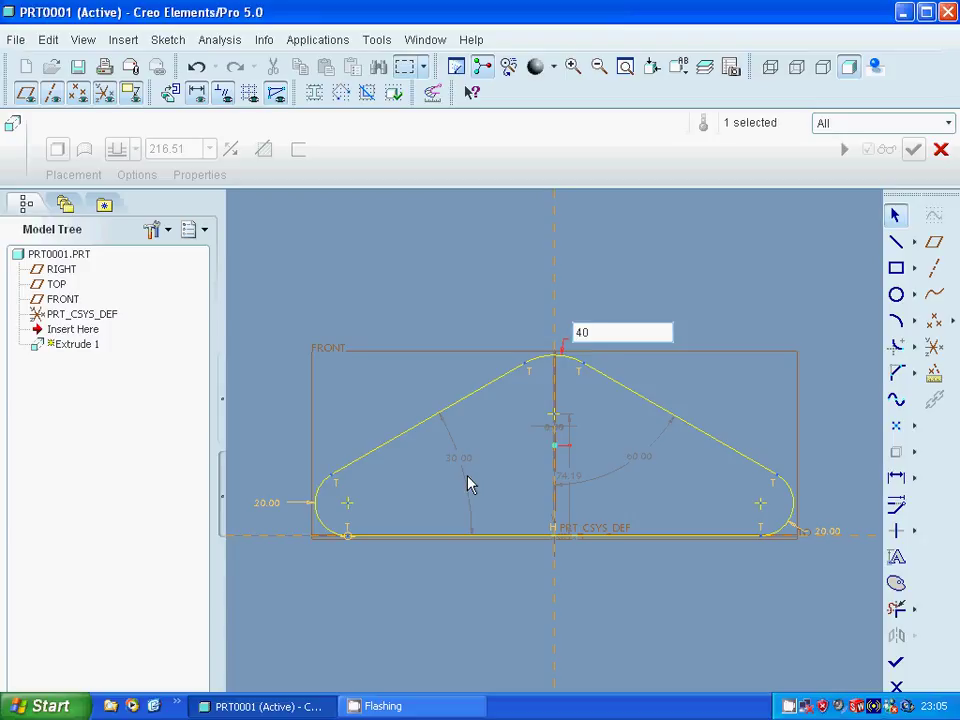
key("Return")
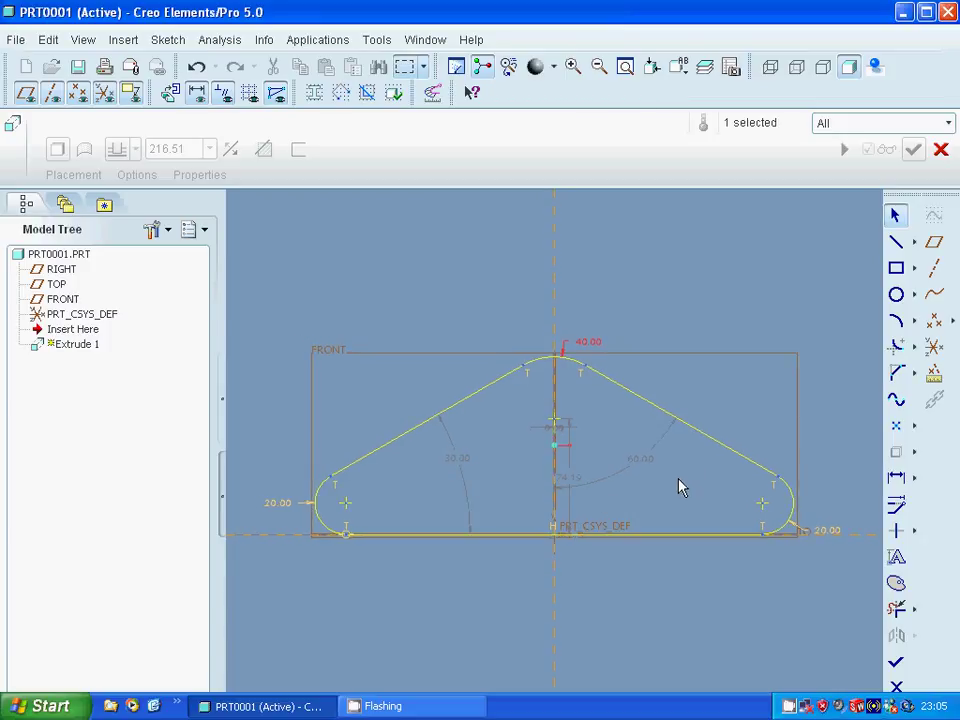
Step: Sketch circles concentric with the three corner fillets, equal ones of about 27 diameter at the base corners and about 47 at the apex
left_click(895, 295)
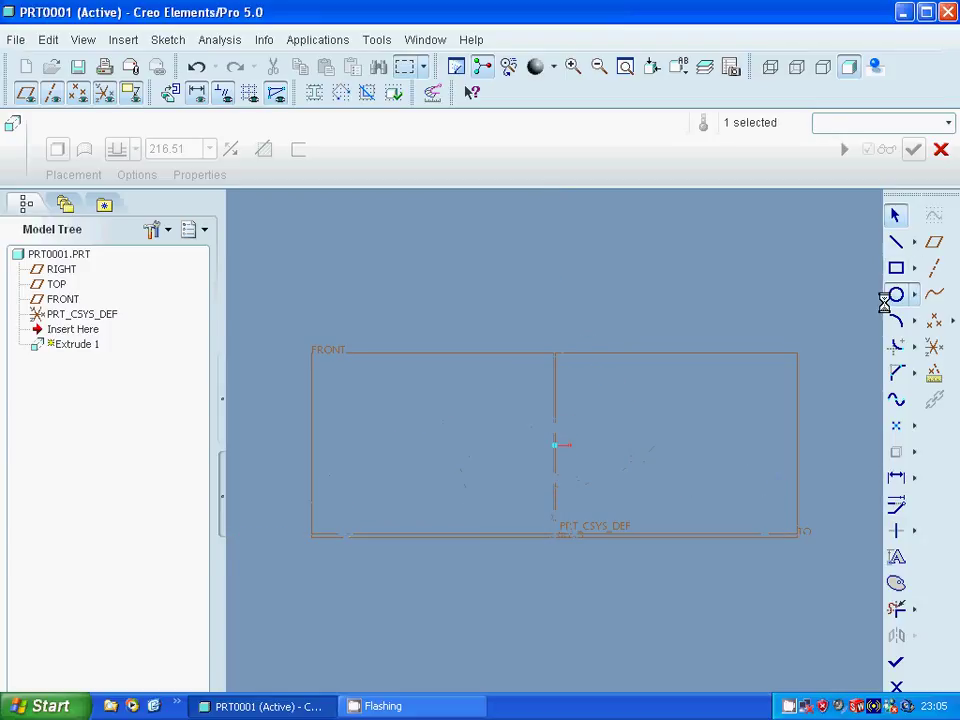
left_click(746, 508)
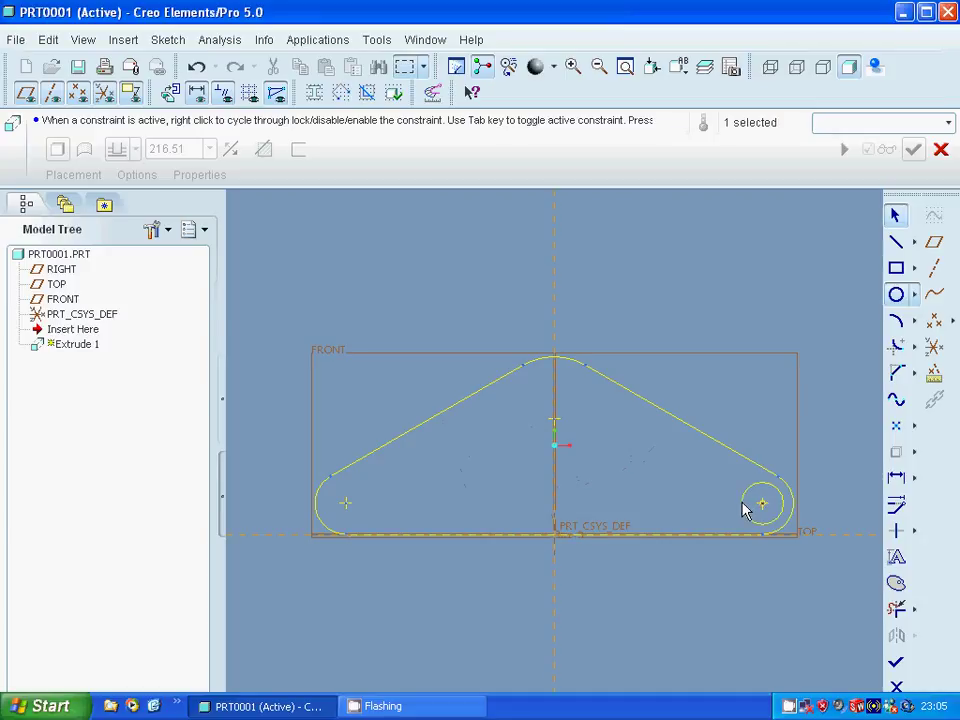
left_click(746, 508)
left_click(360, 507)
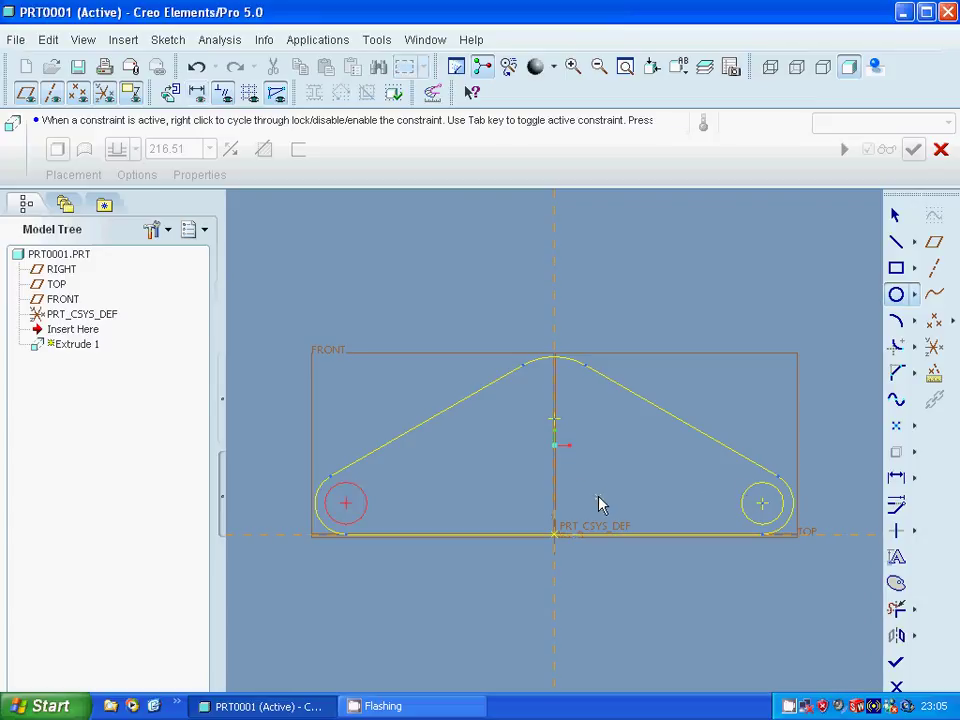
left_click(555, 418)
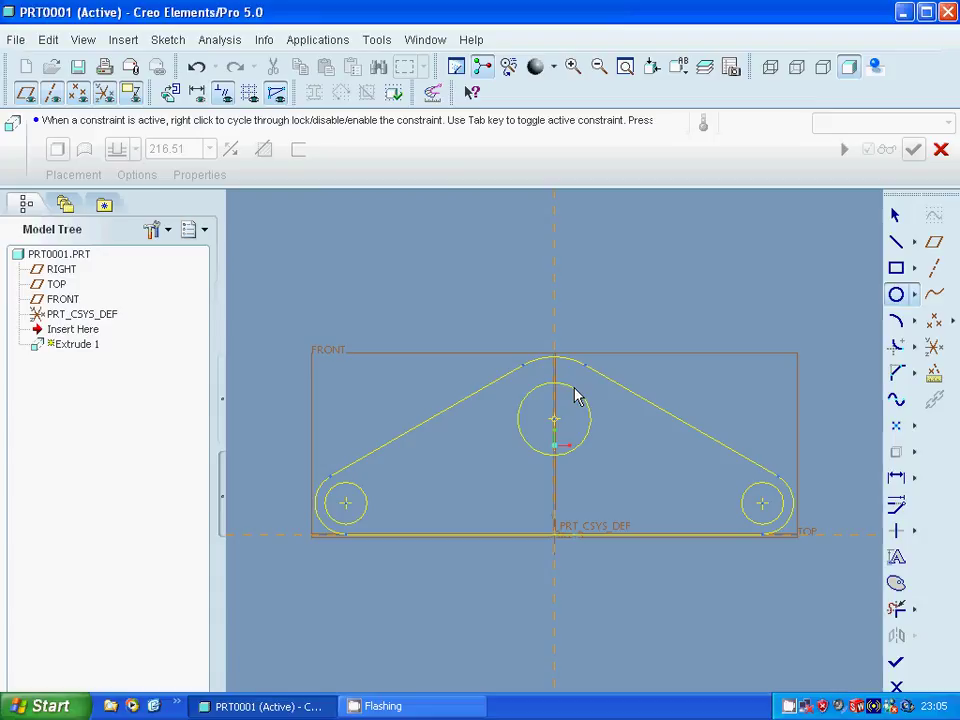
left_click(578, 390)
middle_click(672, 325)
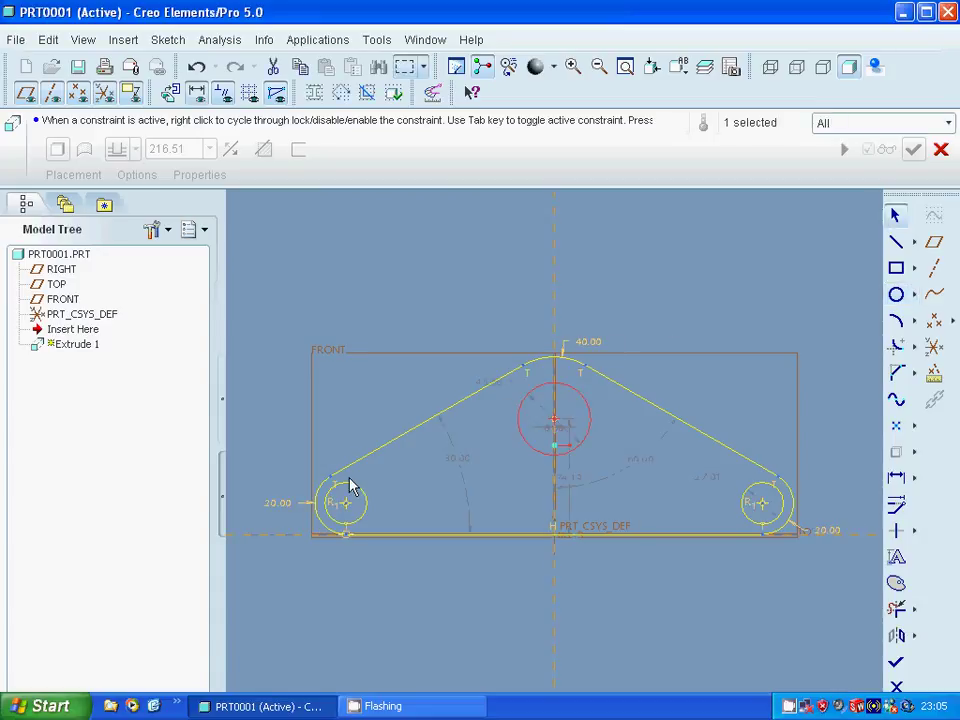
Step: Set the diameter of the base corner circles to 20 and the diameter of the apex circle to 50
left_click(720, 484)
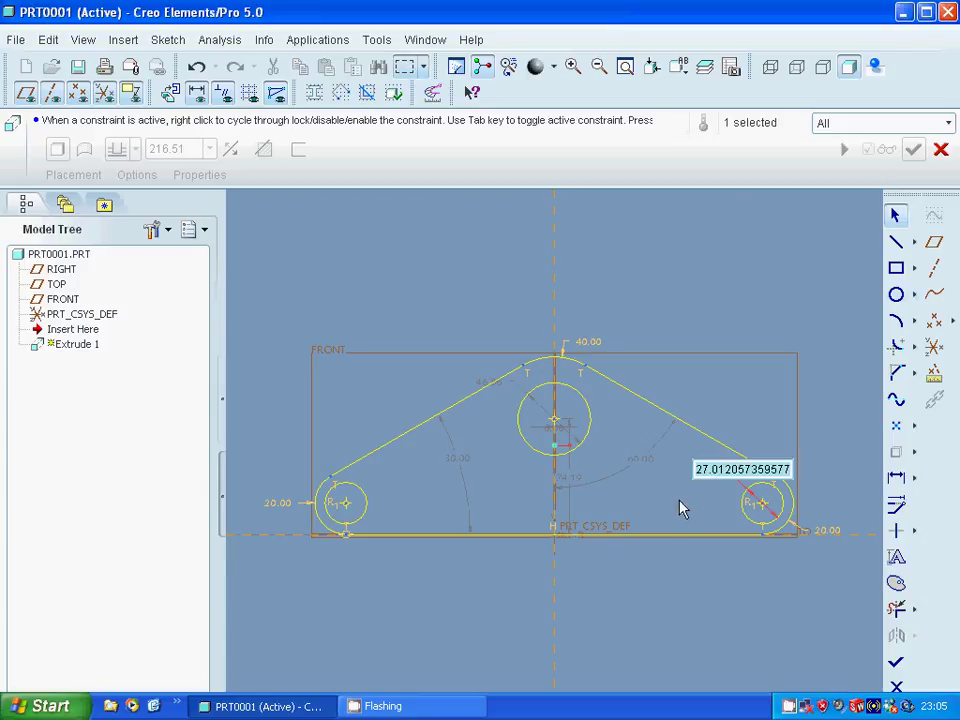
type("20")
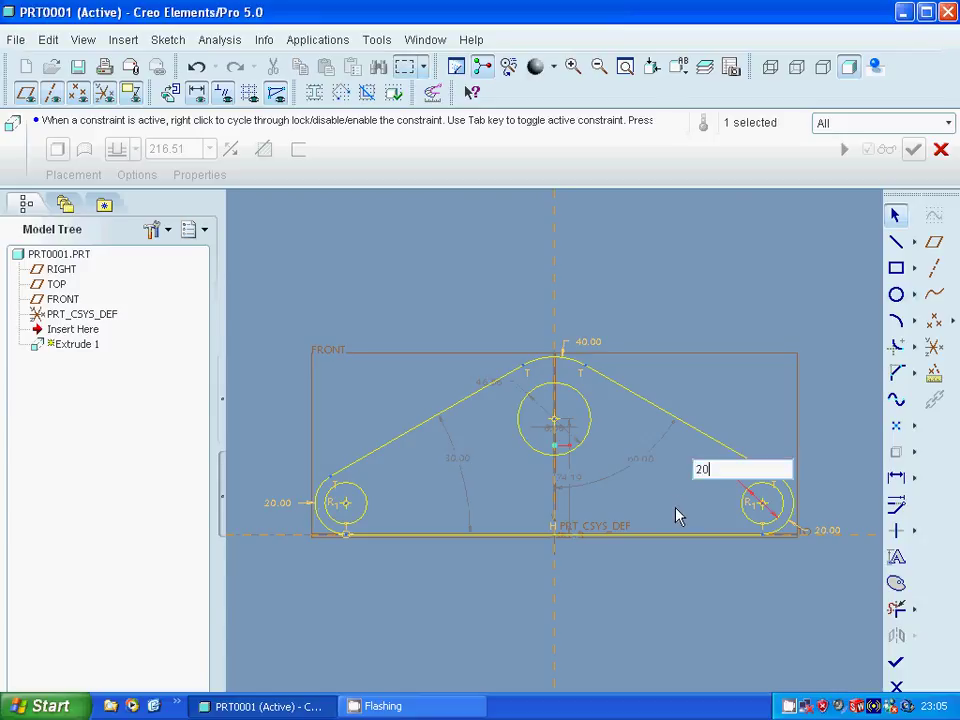
key("Return")
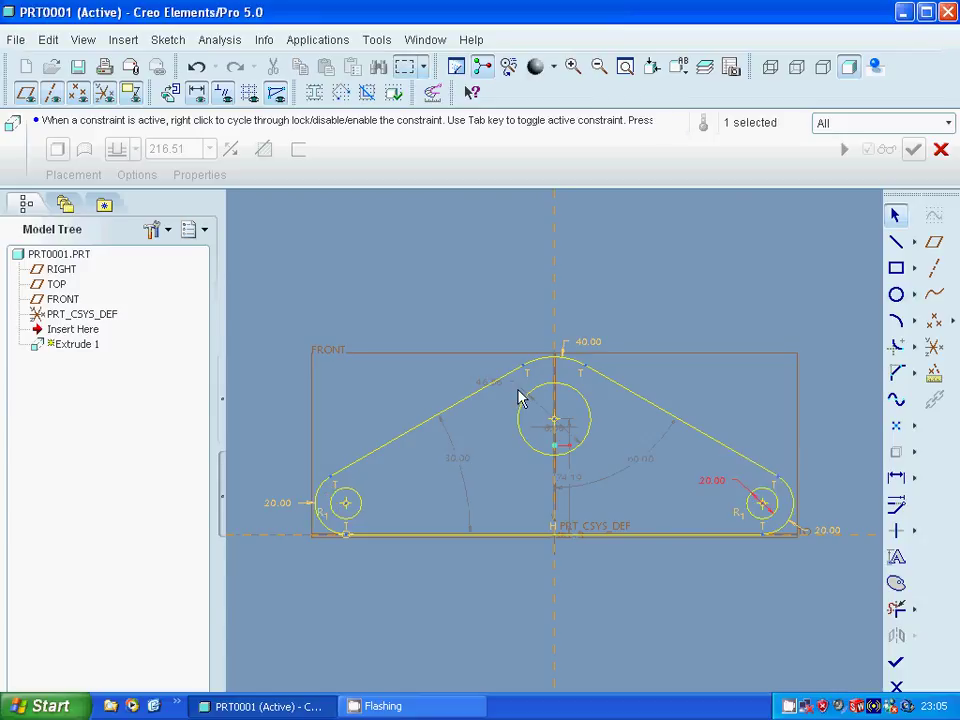
double_click(483, 386)
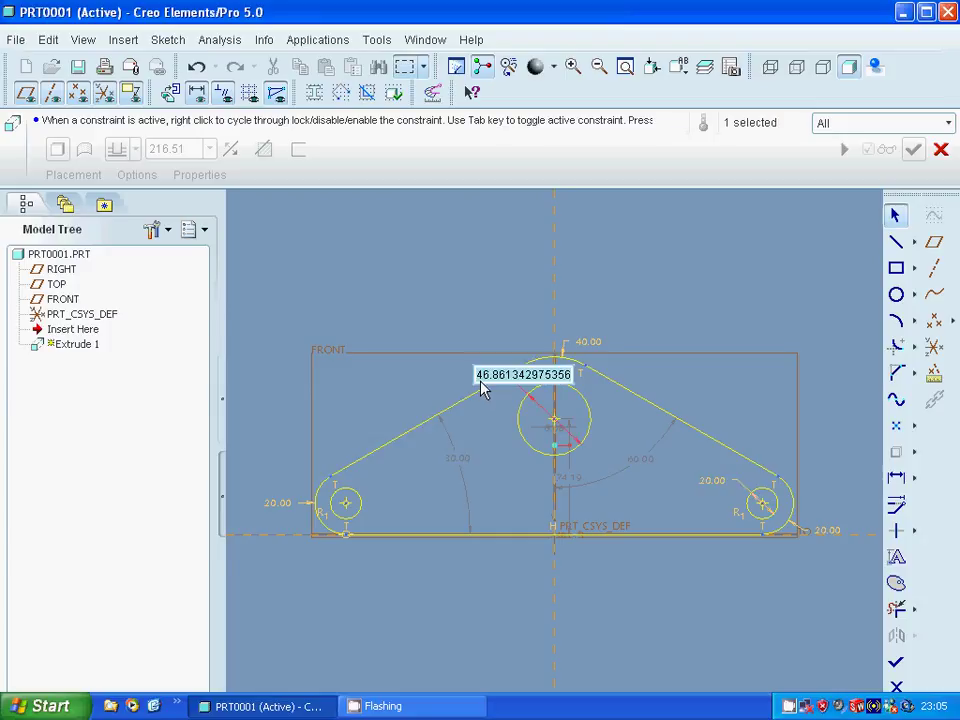
type("50")
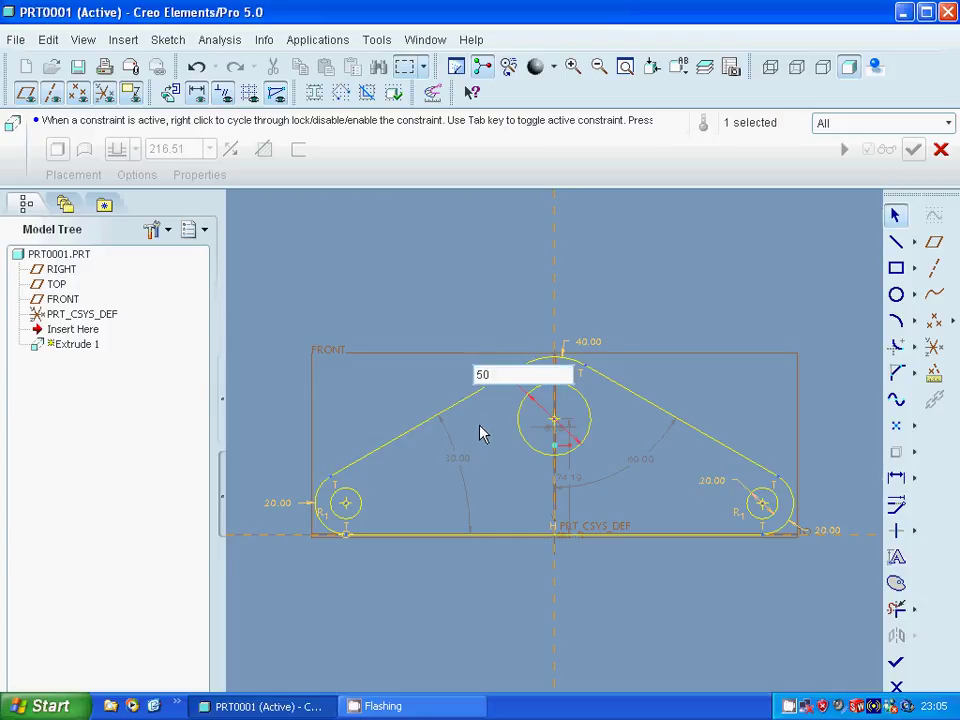
key("Return")
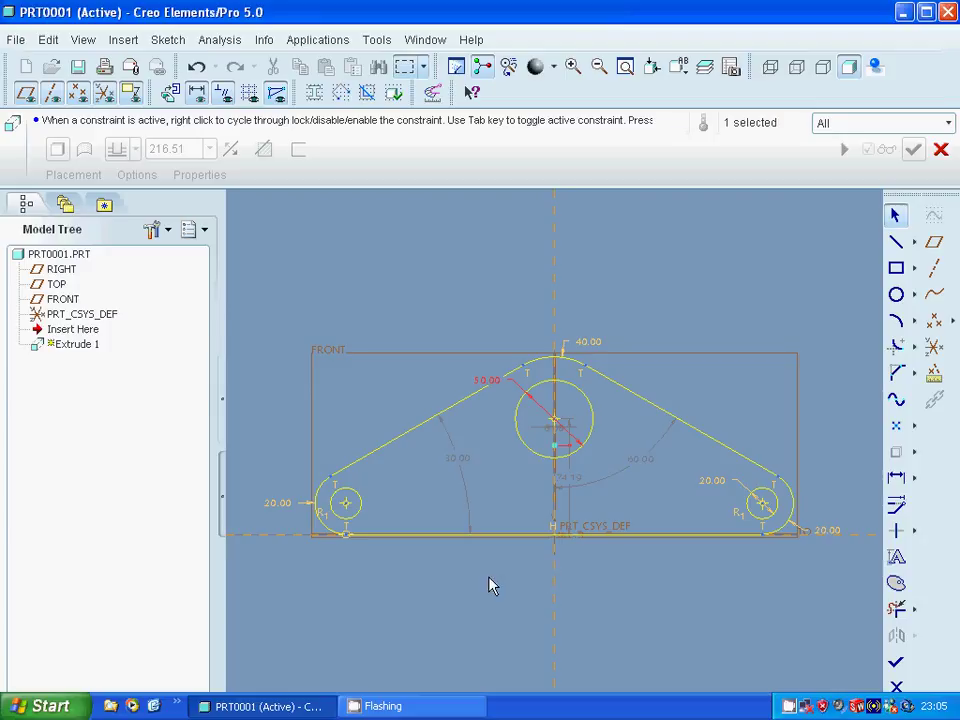
Step: Finish the sketch and extrude the profile as a solid to one side with a blind depth of 80
left_click(896, 664)
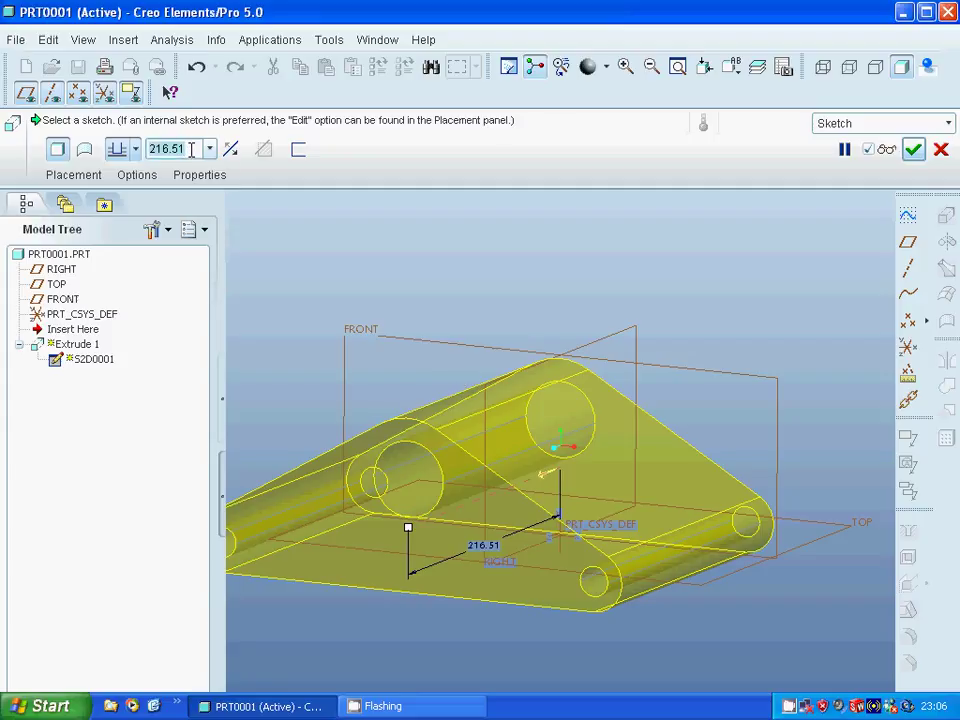
type("100")
key("Return")
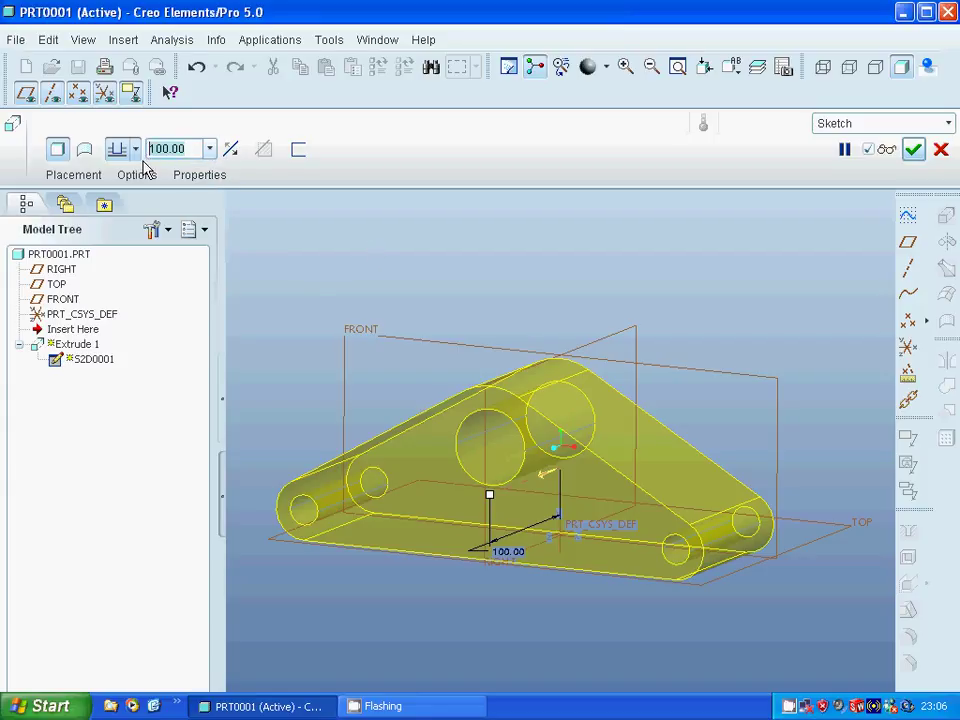
type("80")
key("Return")
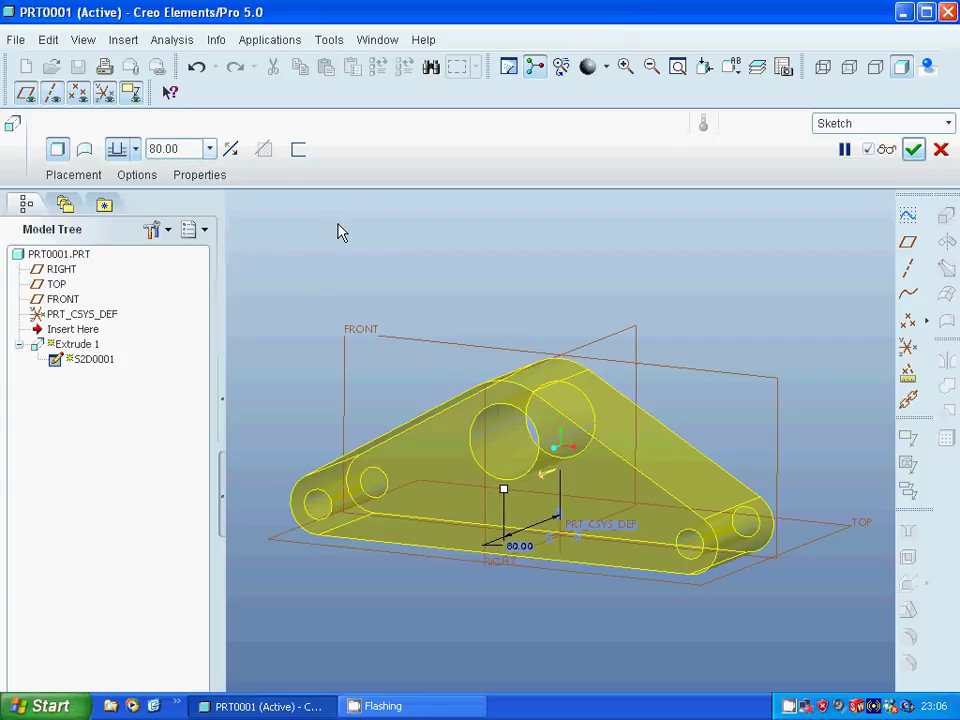
left_click(135, 149)
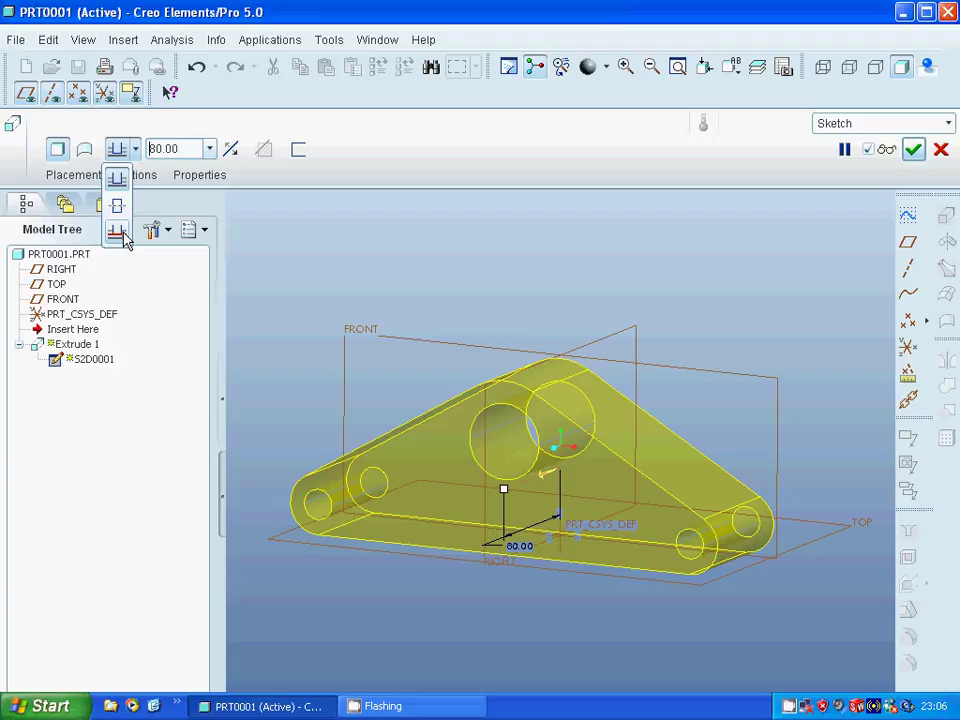
left_click(274, 249)
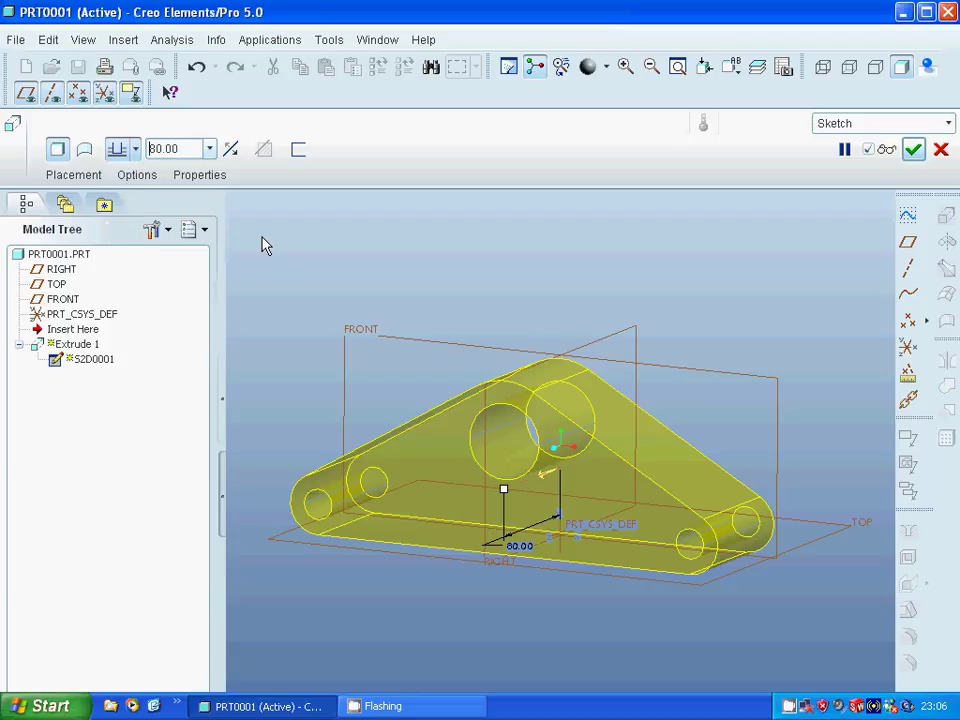
left_click(912, 151)
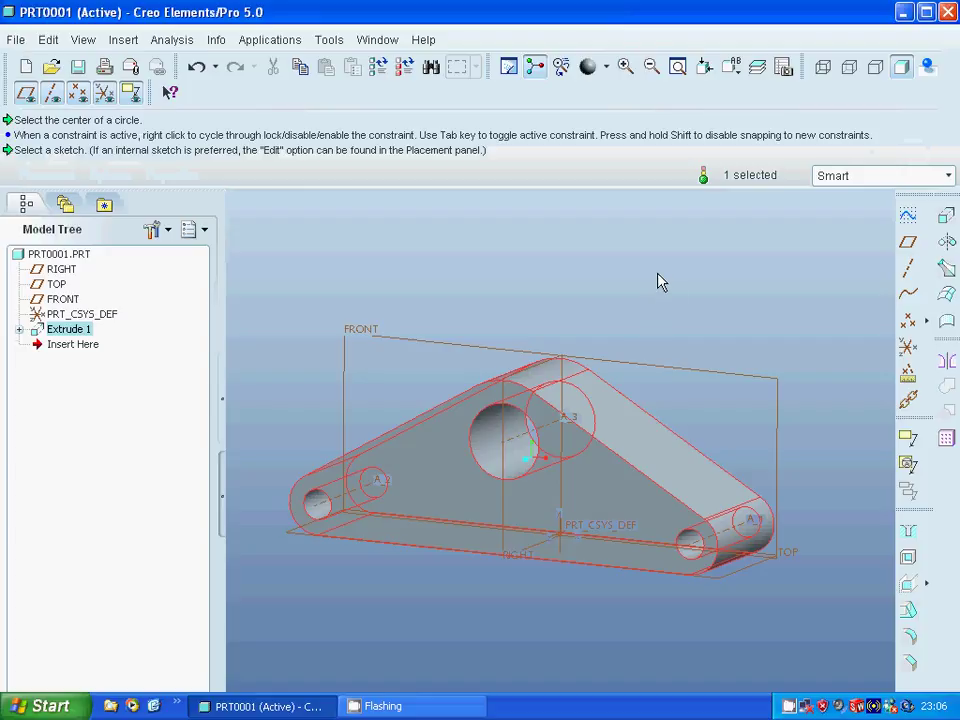
left_click(566, 308)
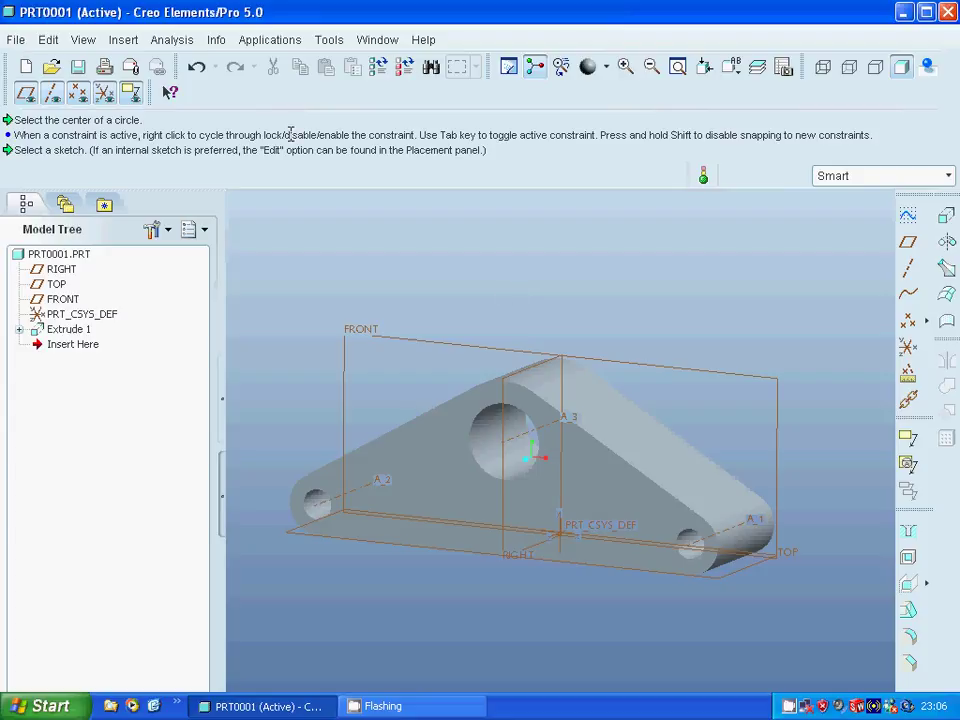
Step: Switch to the Mechanica application with model type Structure, FEM mode off and Bonded as the default interface
left_click(266, 45)
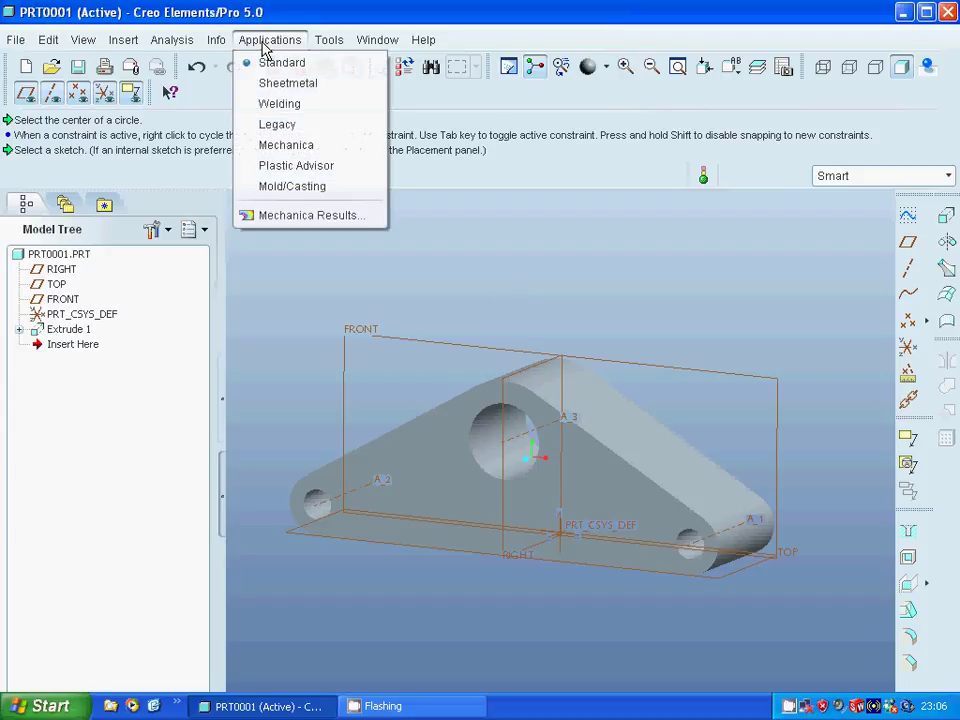
left_click(287, 146)
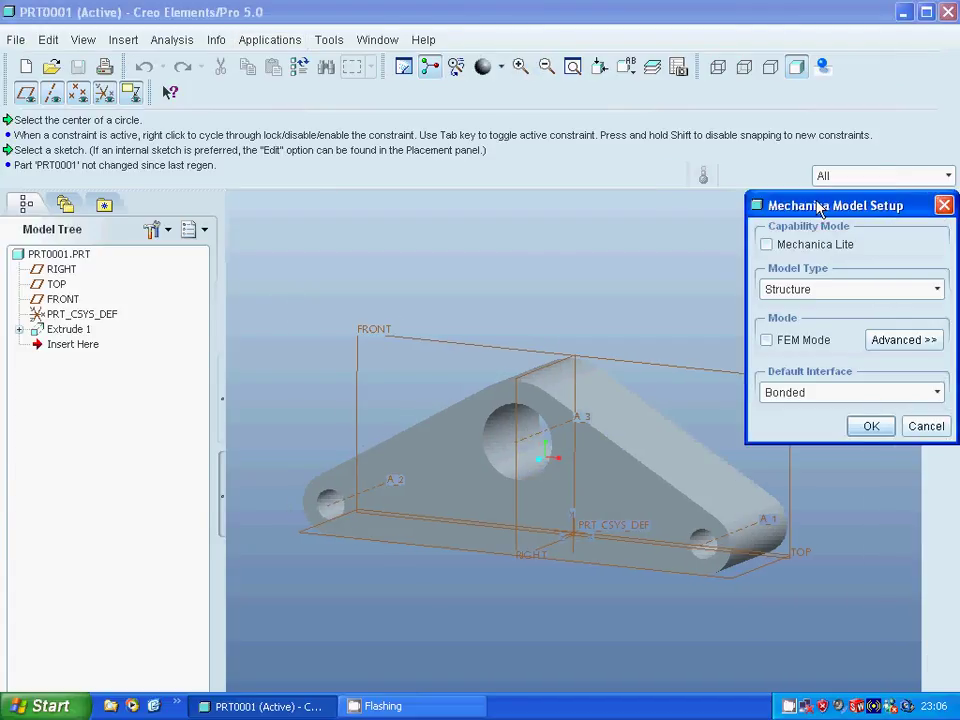
left_click_drag(776, 206, 711, 185)
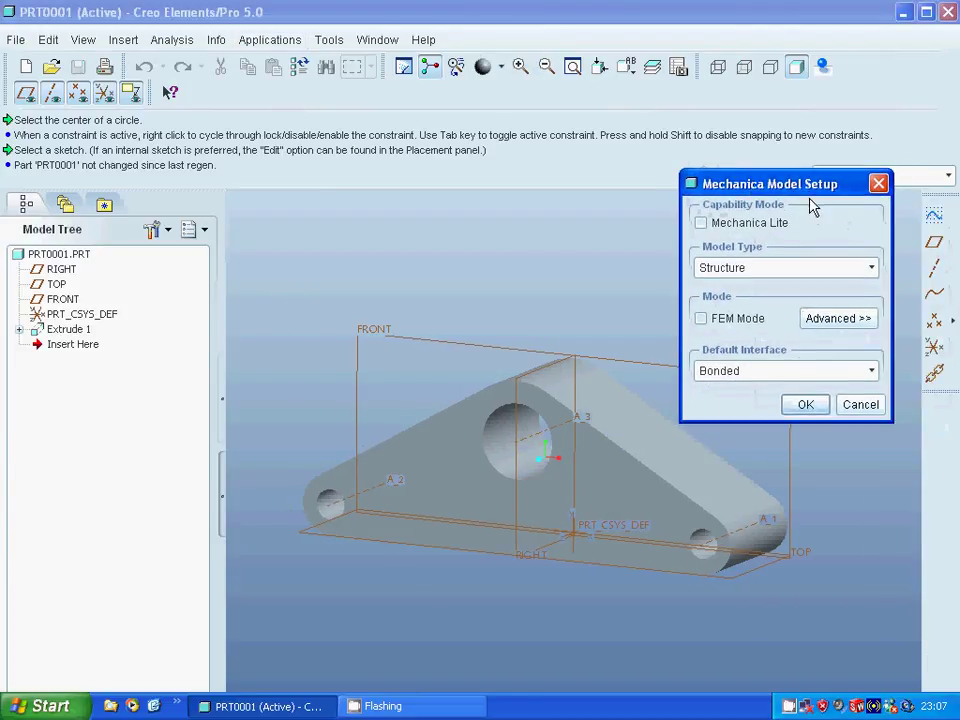
left_click(869, 269)
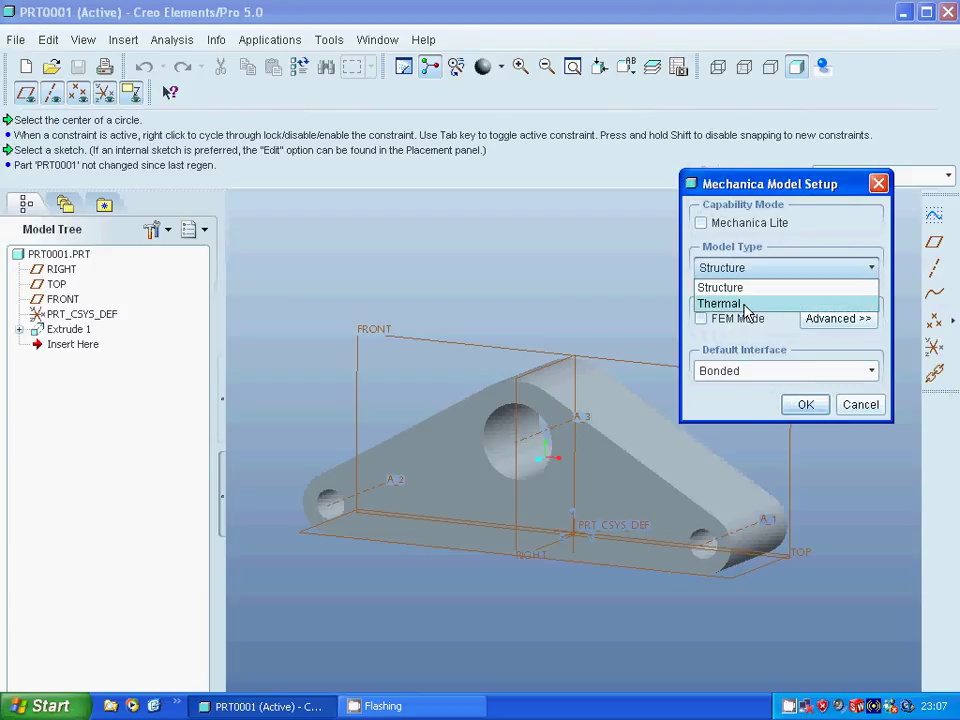
left_click(741, 288)
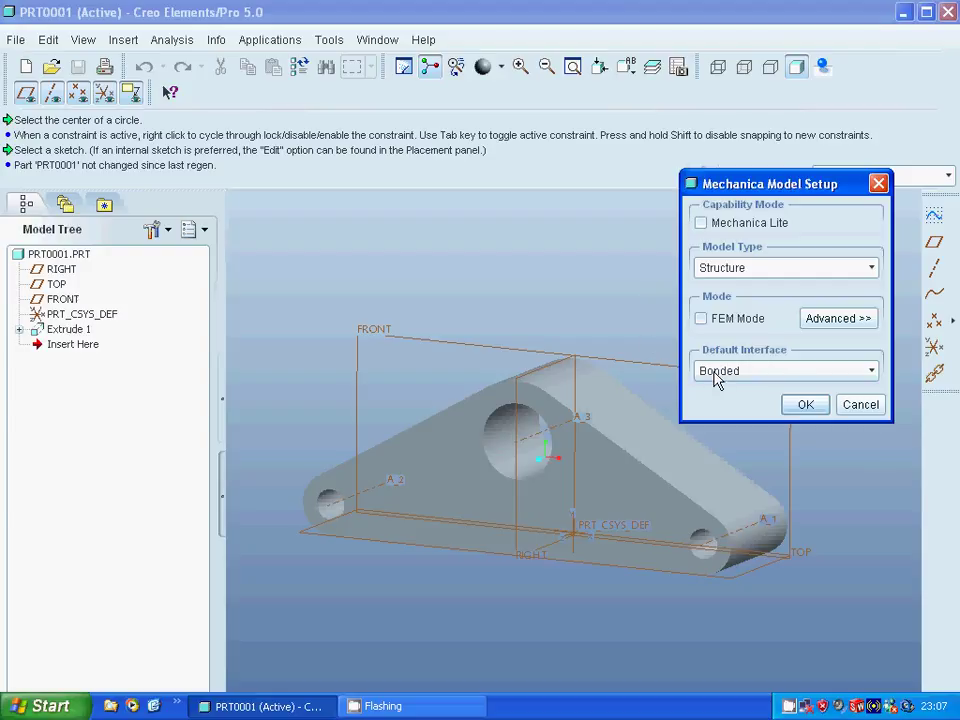
left_click(873, 371)
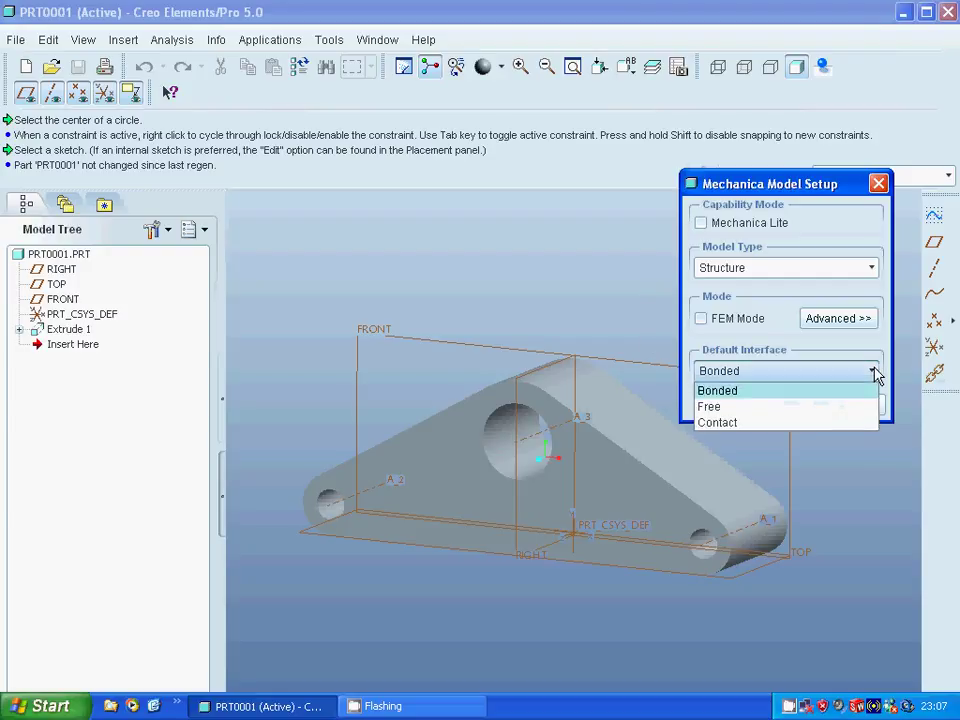
left_click(746, 392)
left_click(806, 405)
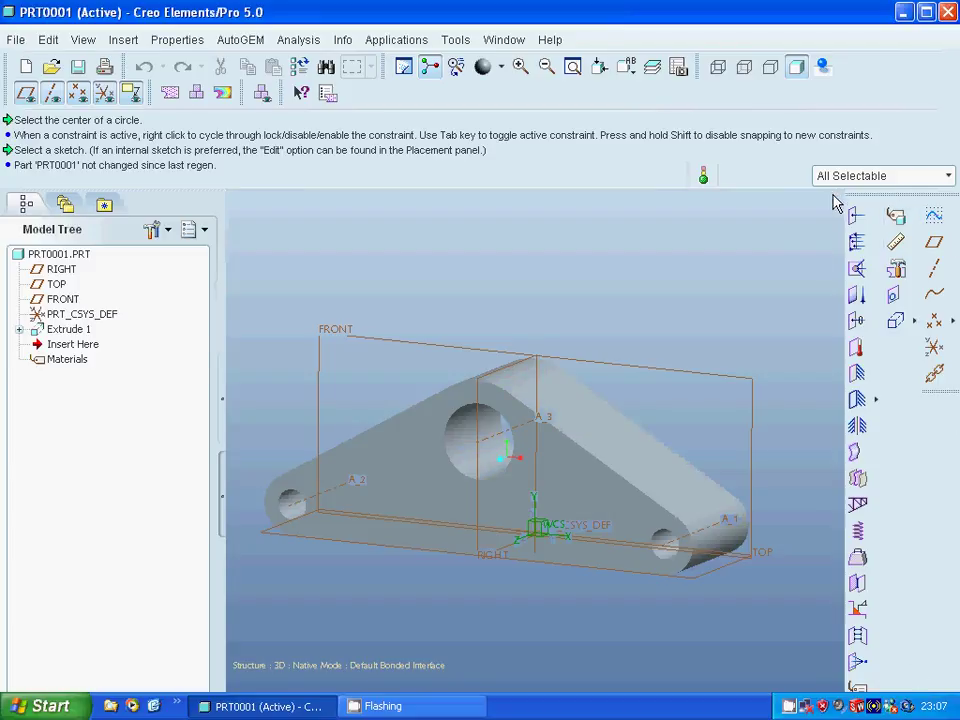
right_click(858, 275)
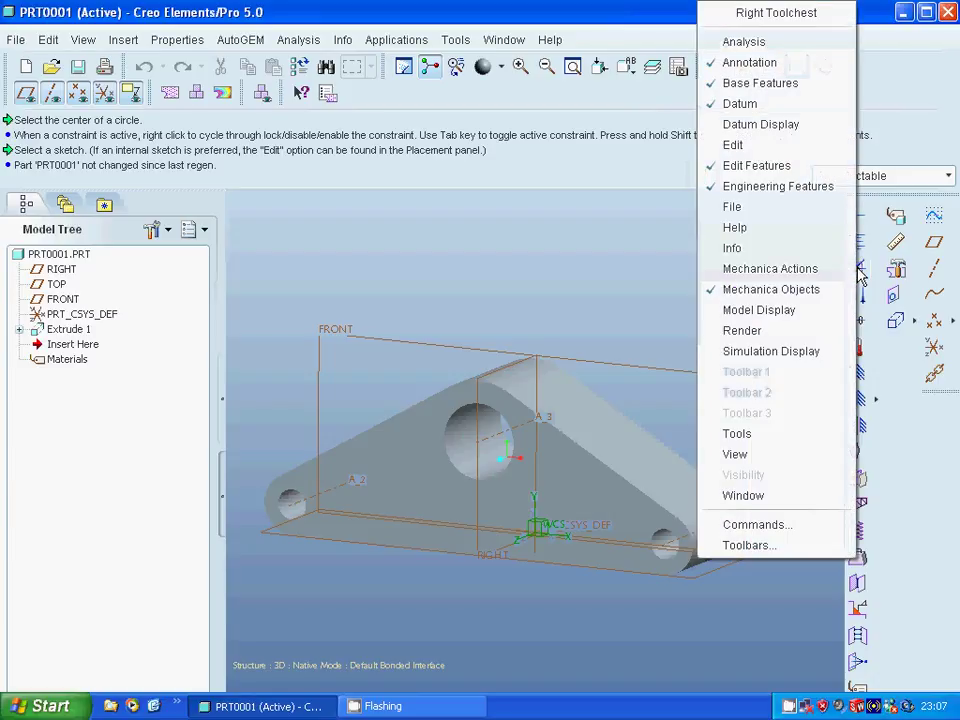
left_click(658, 264)
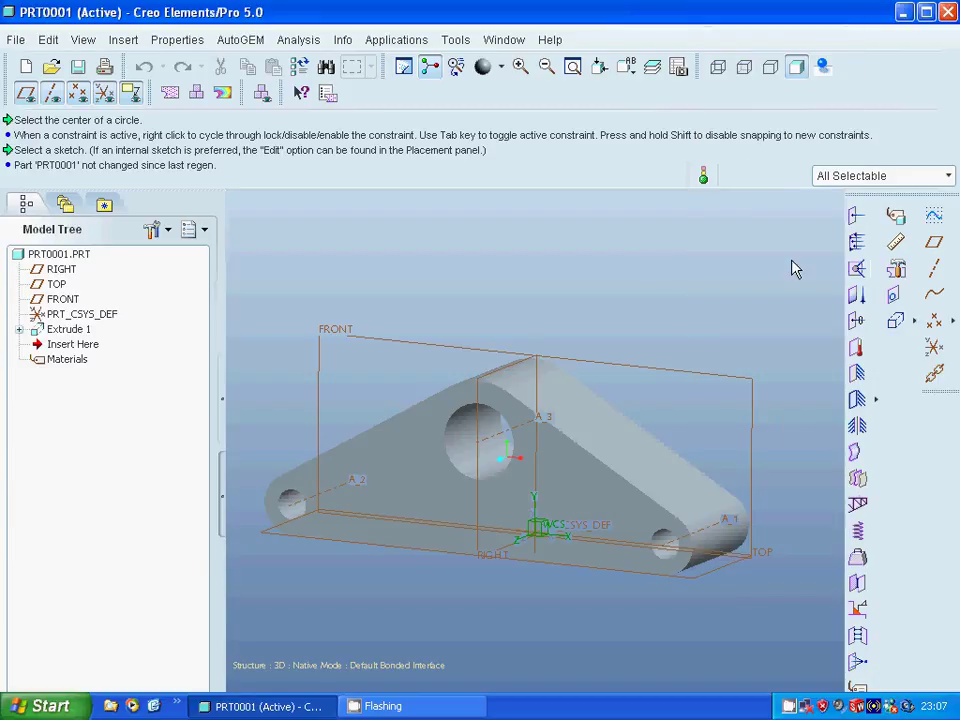
left_click(855, 268)
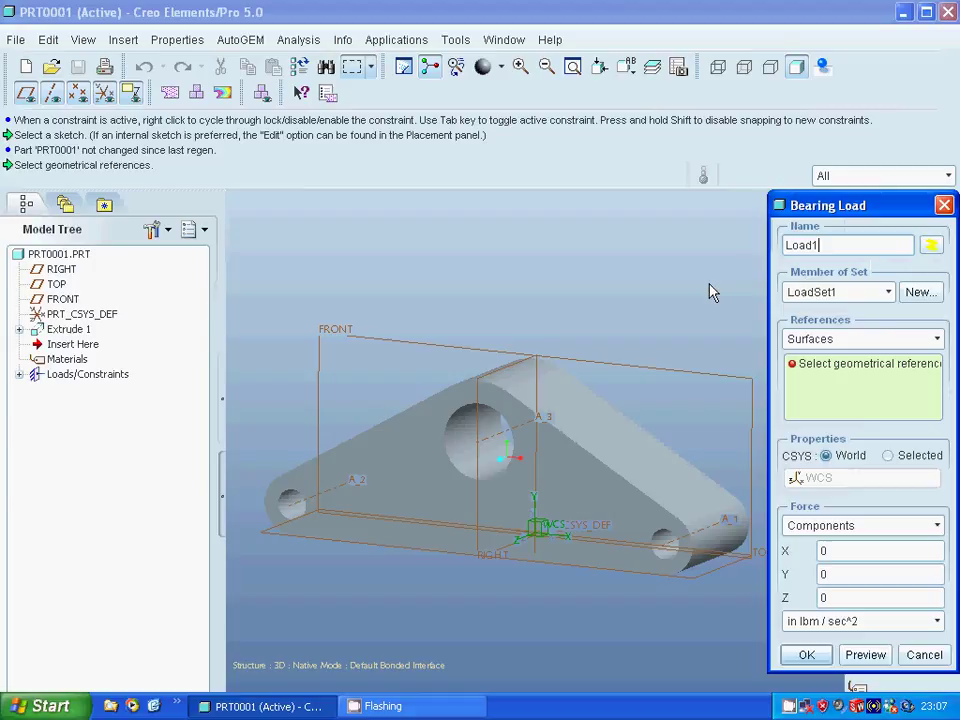
left_click(944, 205)
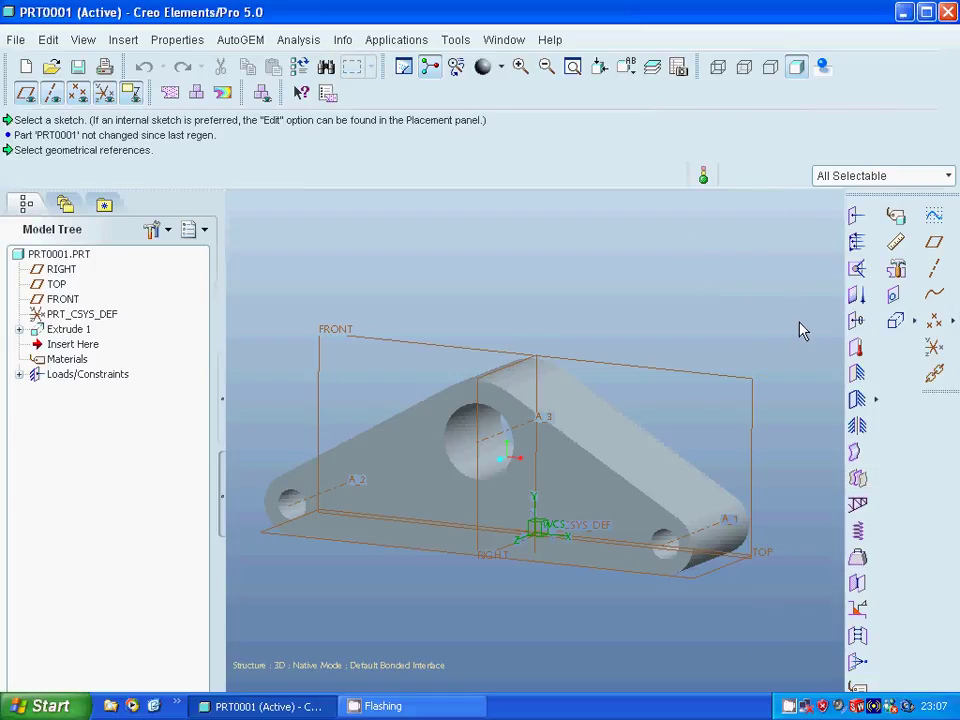
left_click(857, 376)
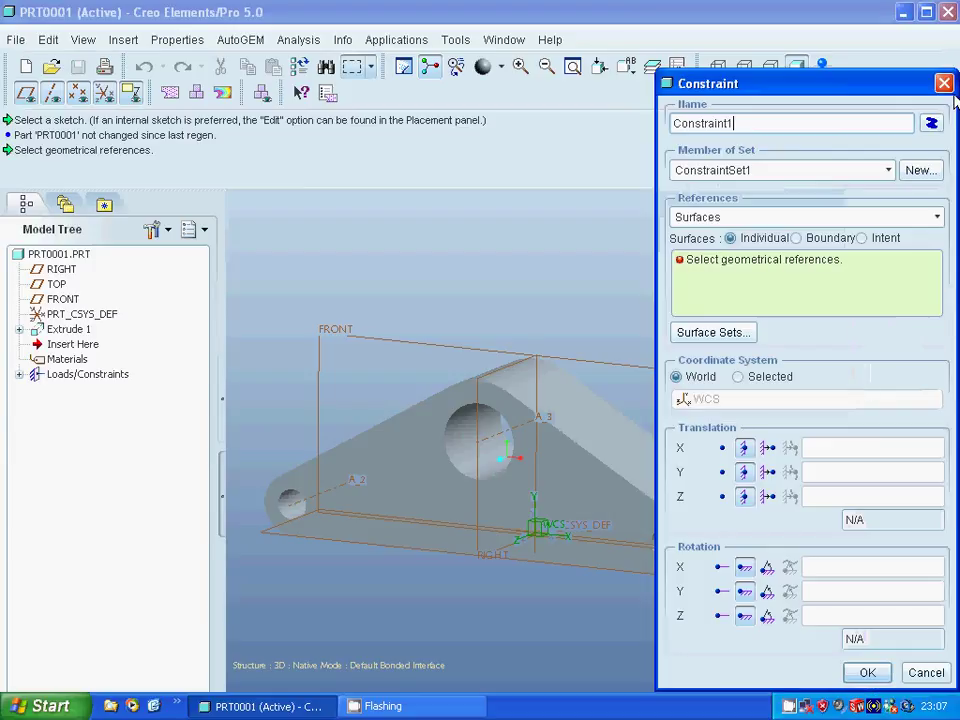
left_click(944, 83)
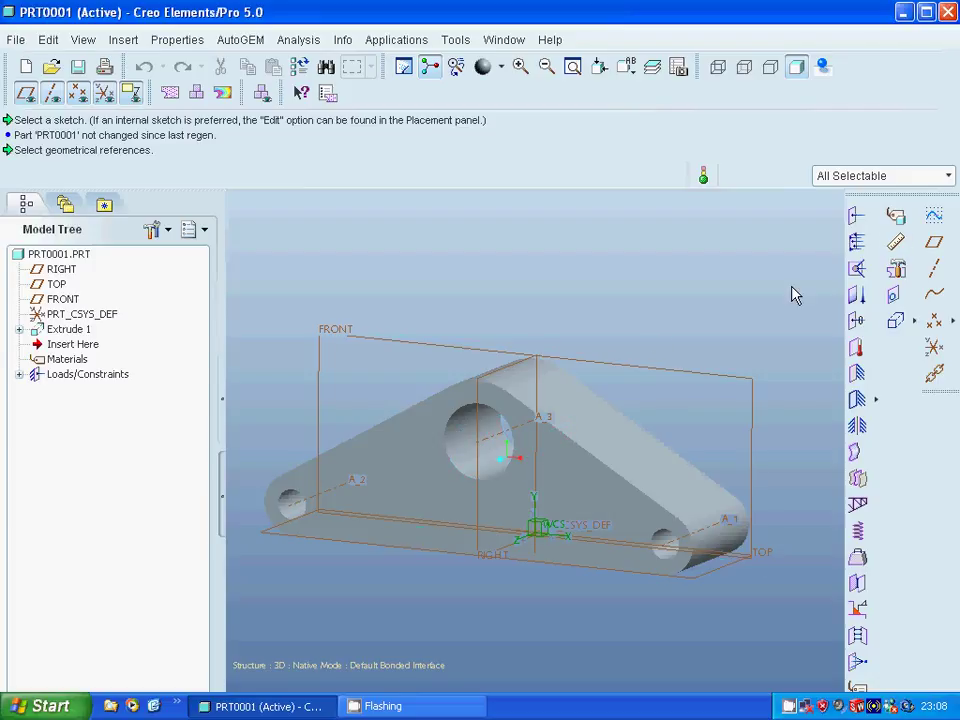
Step: Assign the steel material from the library to the whole part
left_click(896, 218)
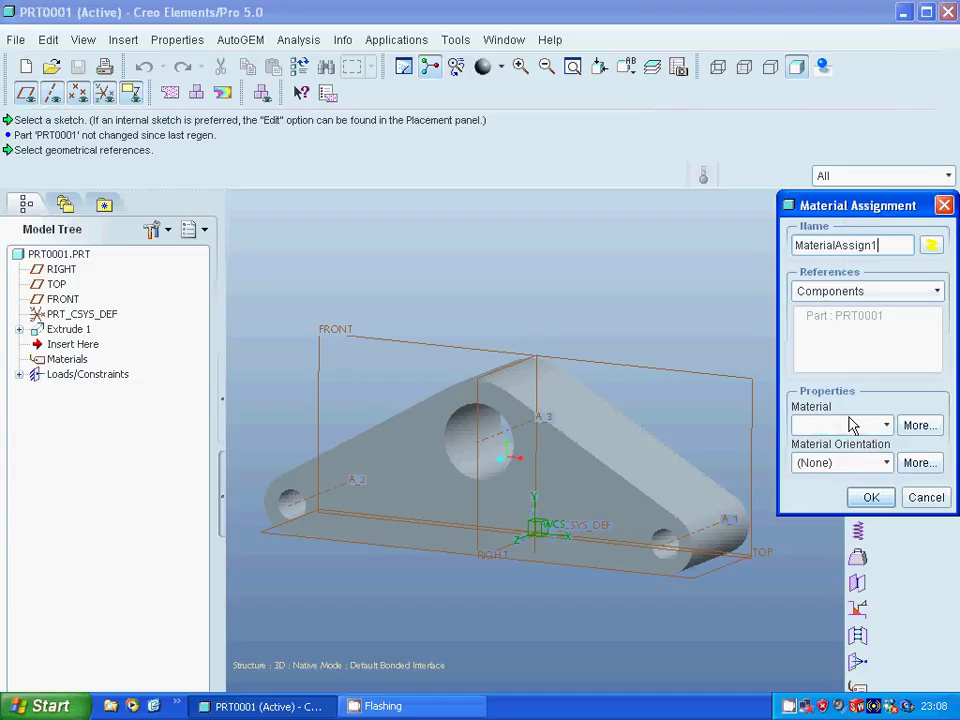
left_click(916, 427)
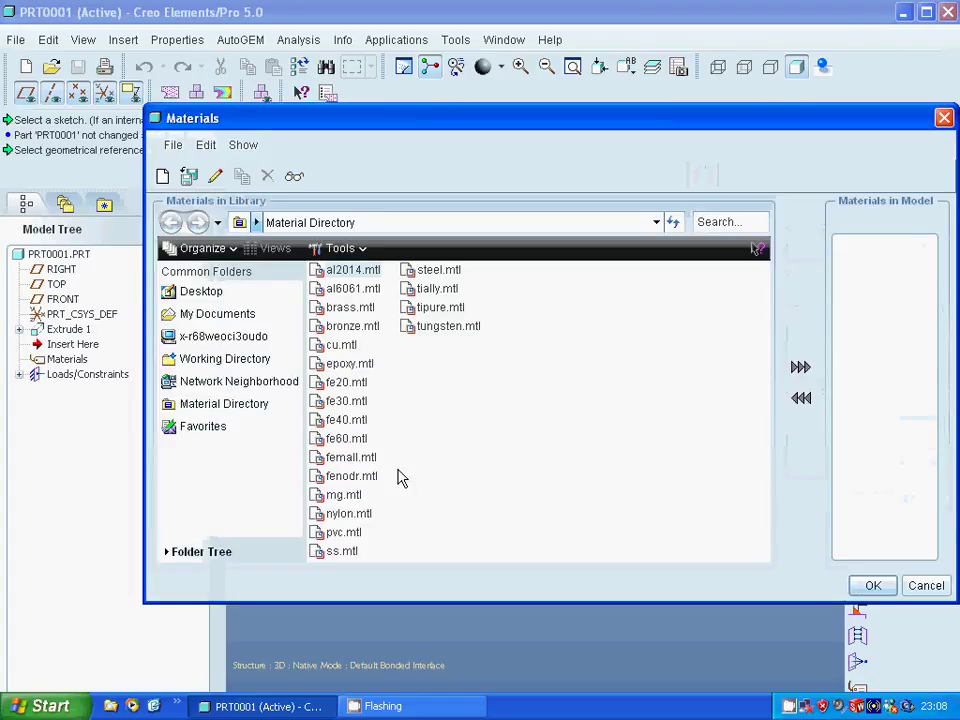
left_click(436, 270)
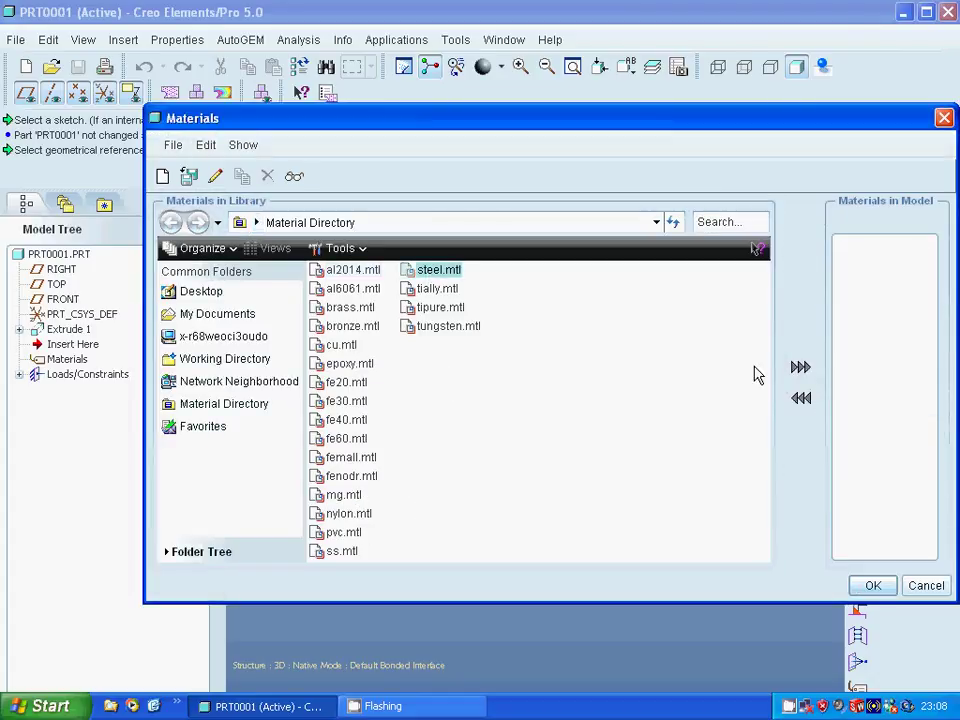
left_click(800, 367)
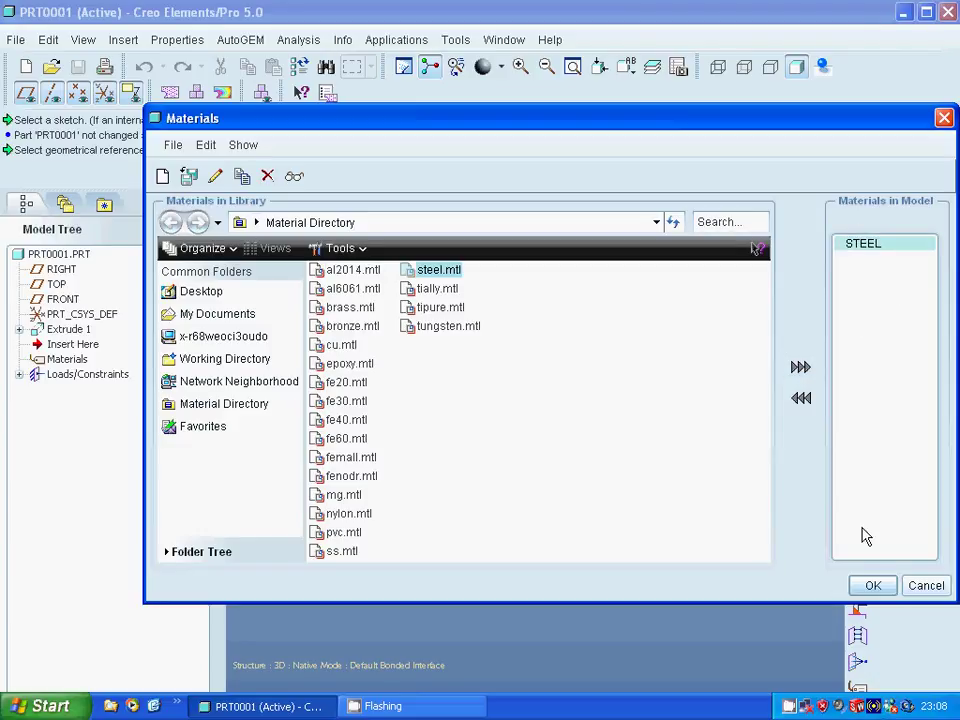
left_click(871, 585)
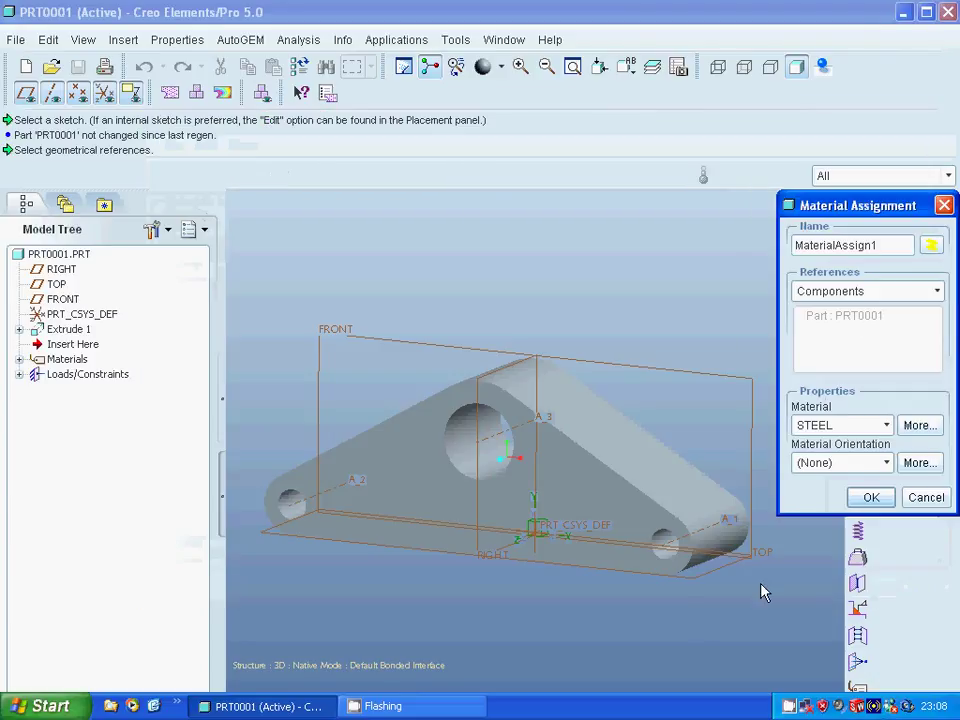
left_click(870, 497)
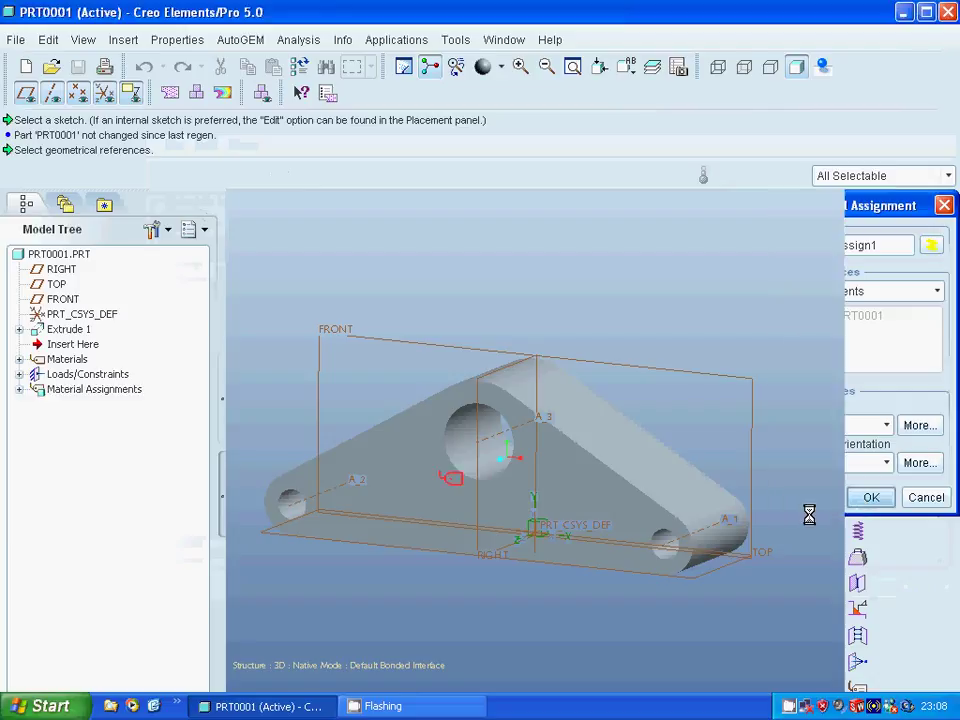
left_click(533, 625)
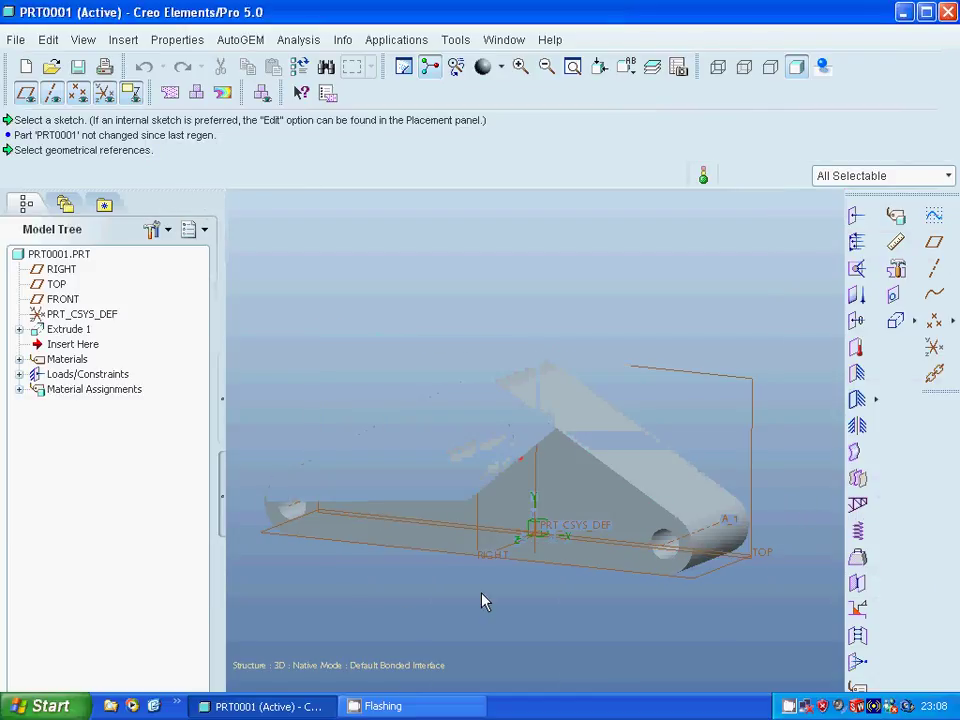
Step: Add a displacement constraint on the surfaces of both base corner holes with all translations and rotations fixed
left_click(857, 374)
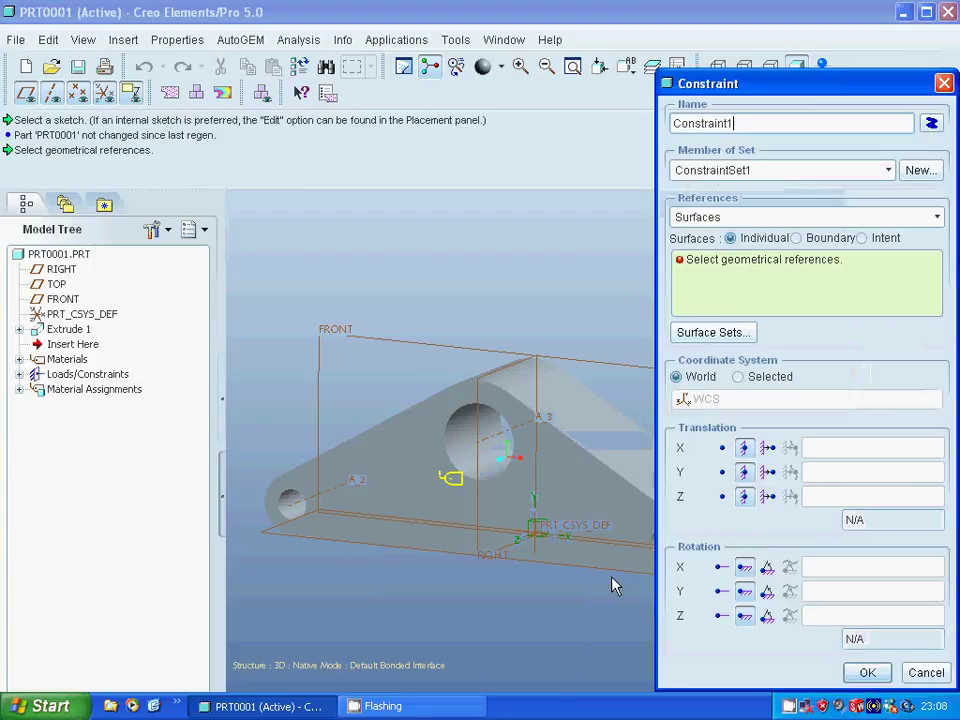
left_click(290, 508)
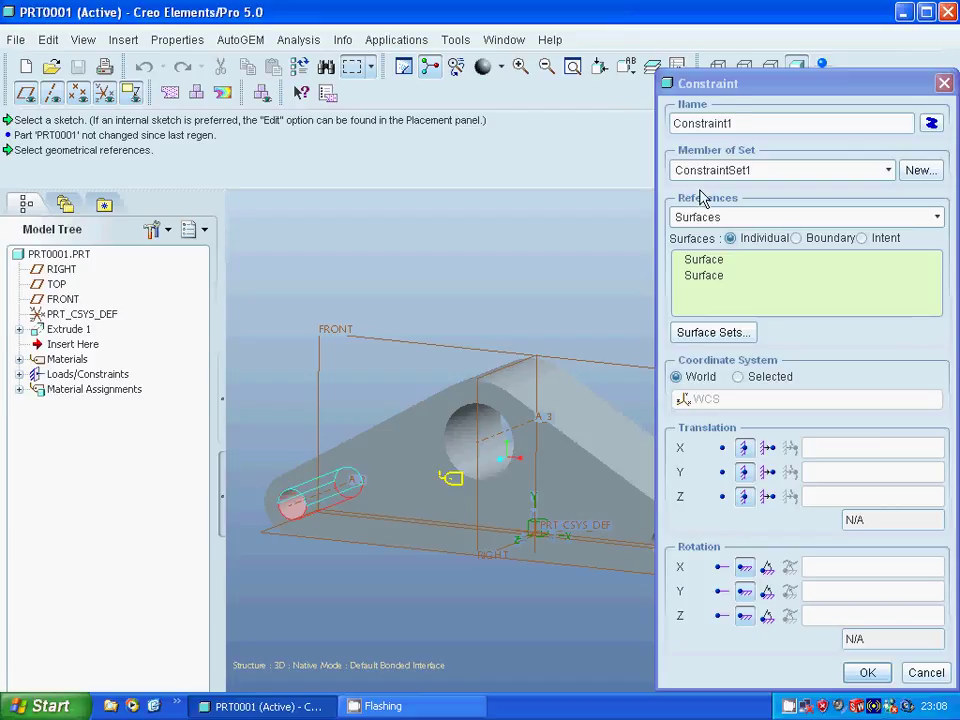
left_click_drag(752, 92, 803, 105)
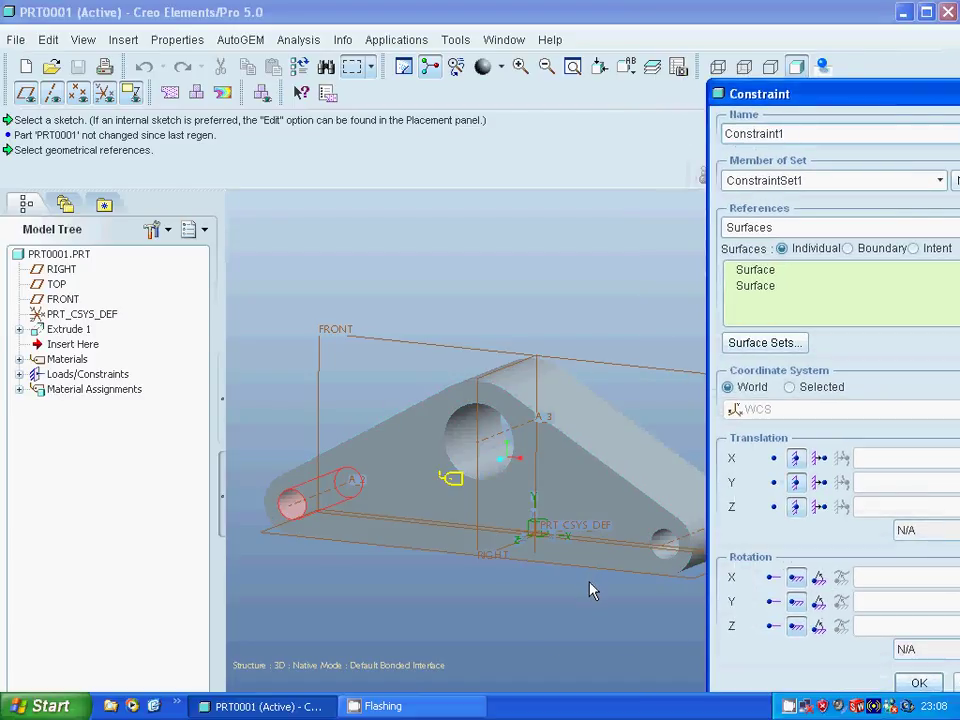
left_click(661, 553, "ctrl")
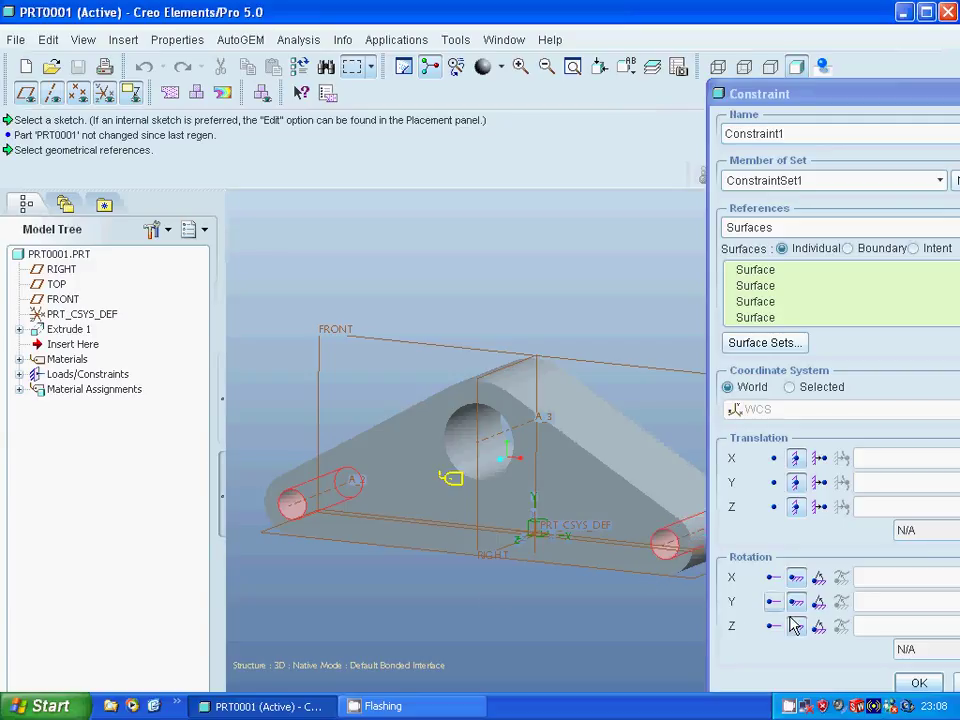
left_click_drag(846, 97, 752, 86)
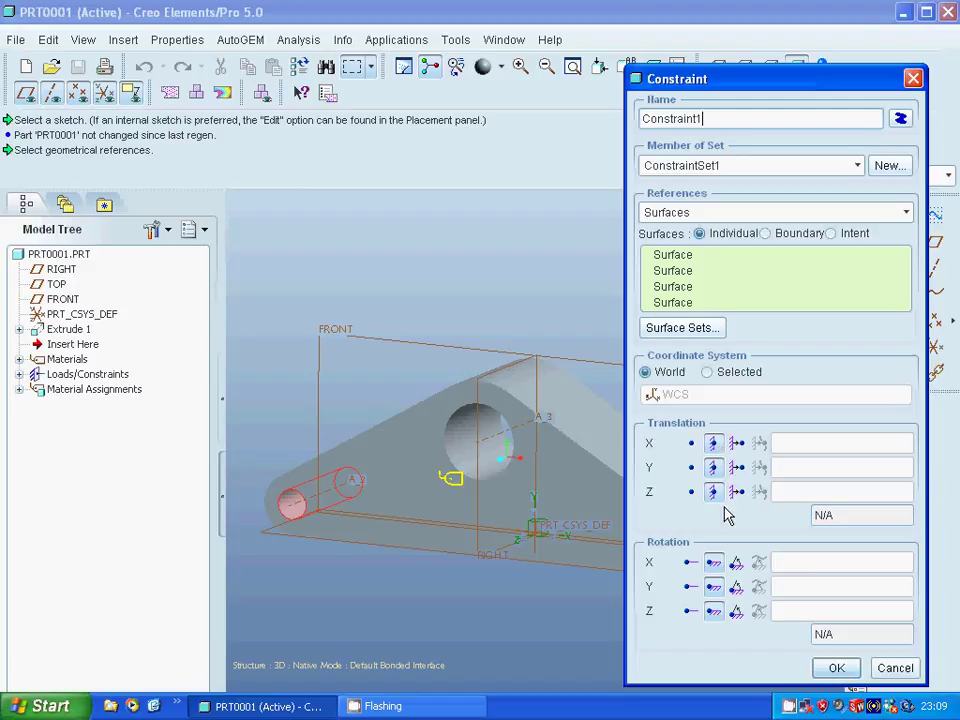
left_click(838, 669)
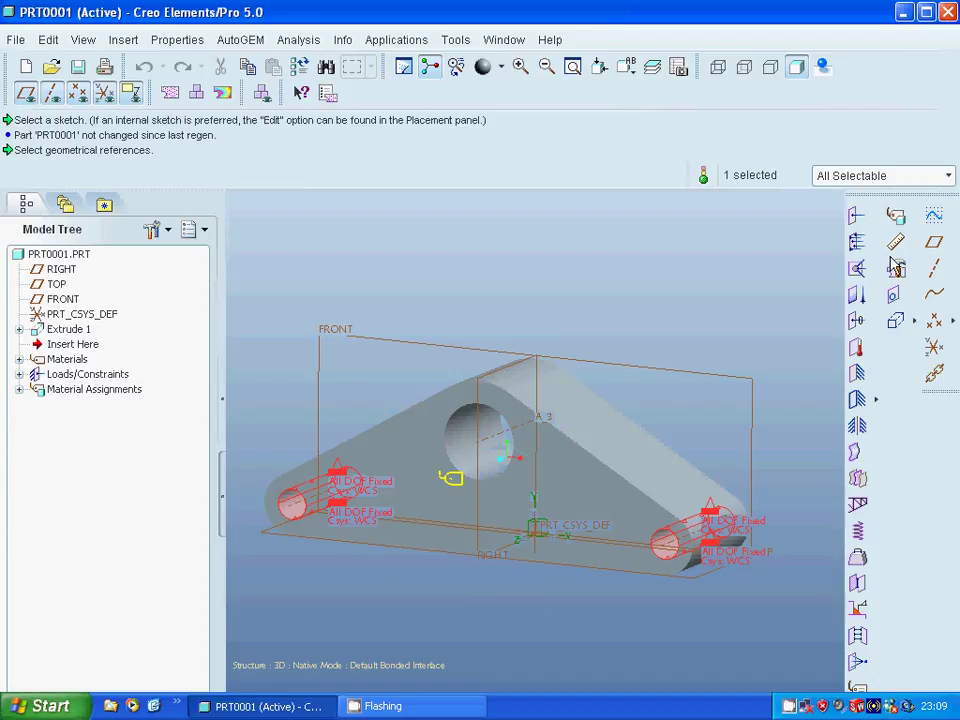
Step: Apply a pressure load of 10 MPa to the inner surfaces of the large apex hole
left_click(856, 241)
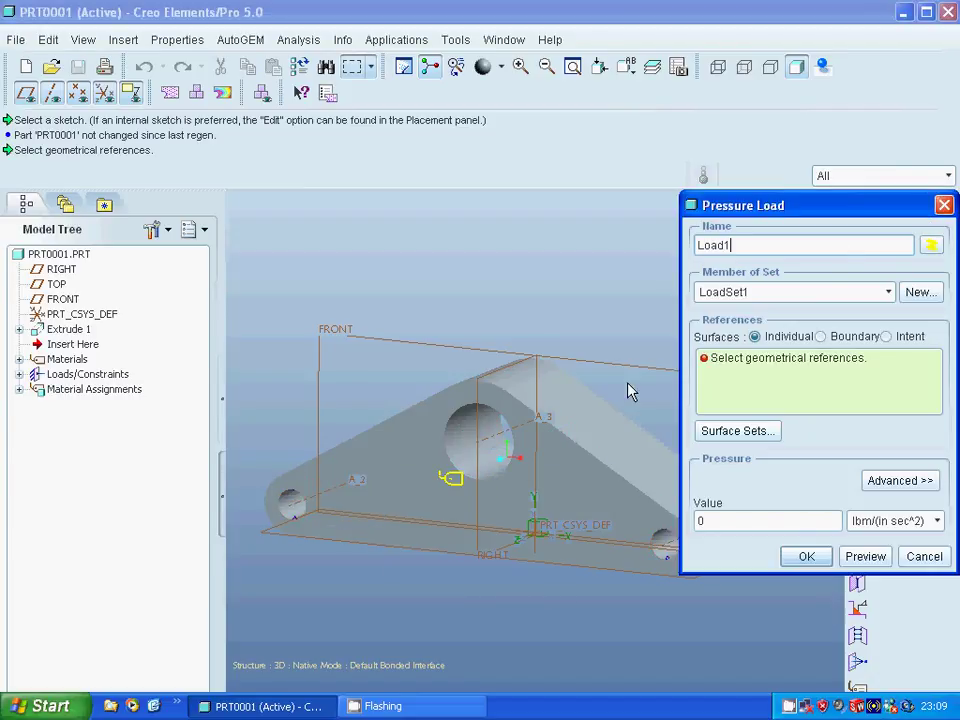
left_click(466, 468)
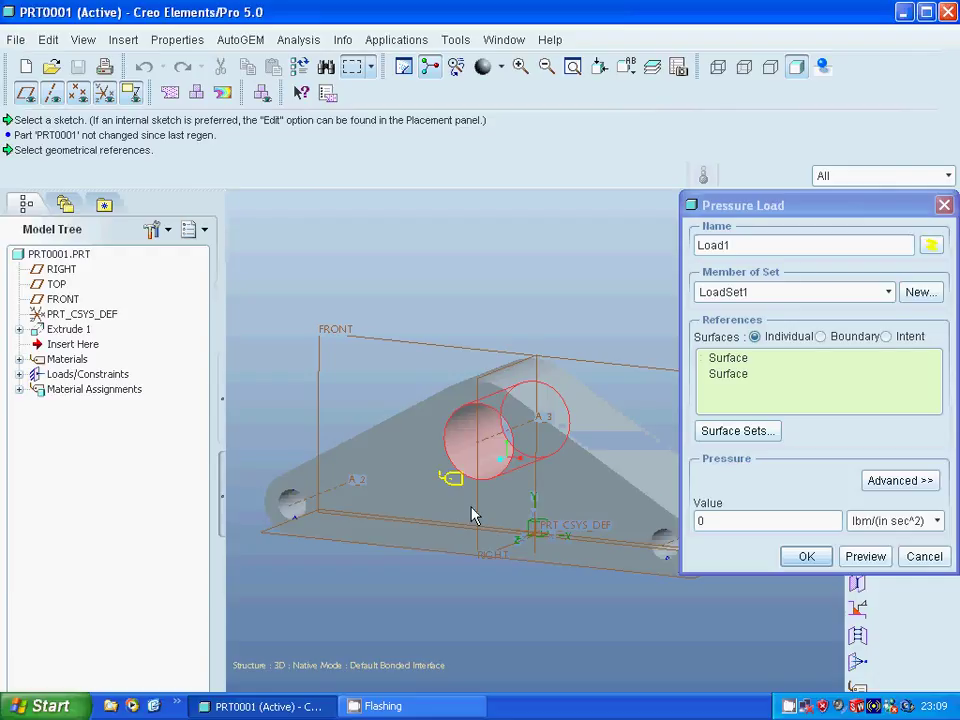
left_click(697, 519)
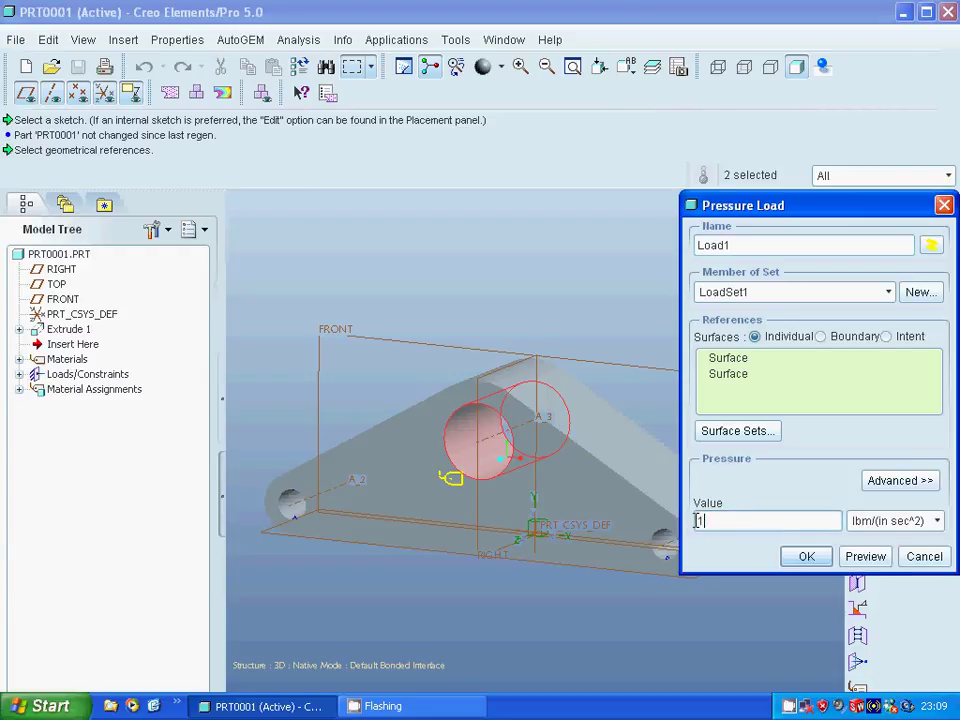
type("10")
left_click(938, 521)
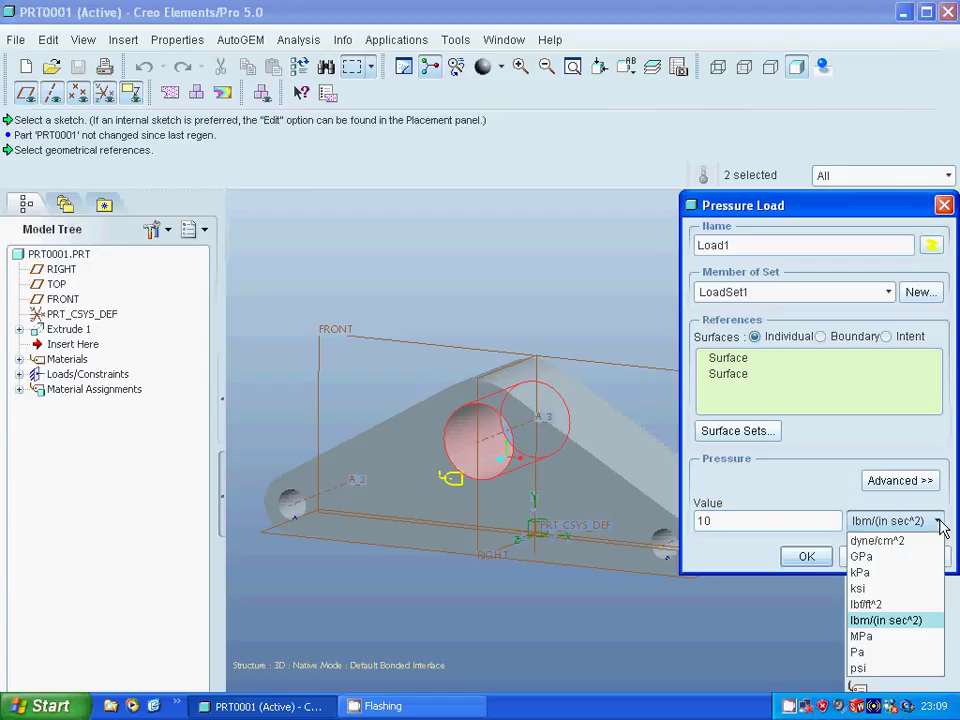
left_click(861, 636)
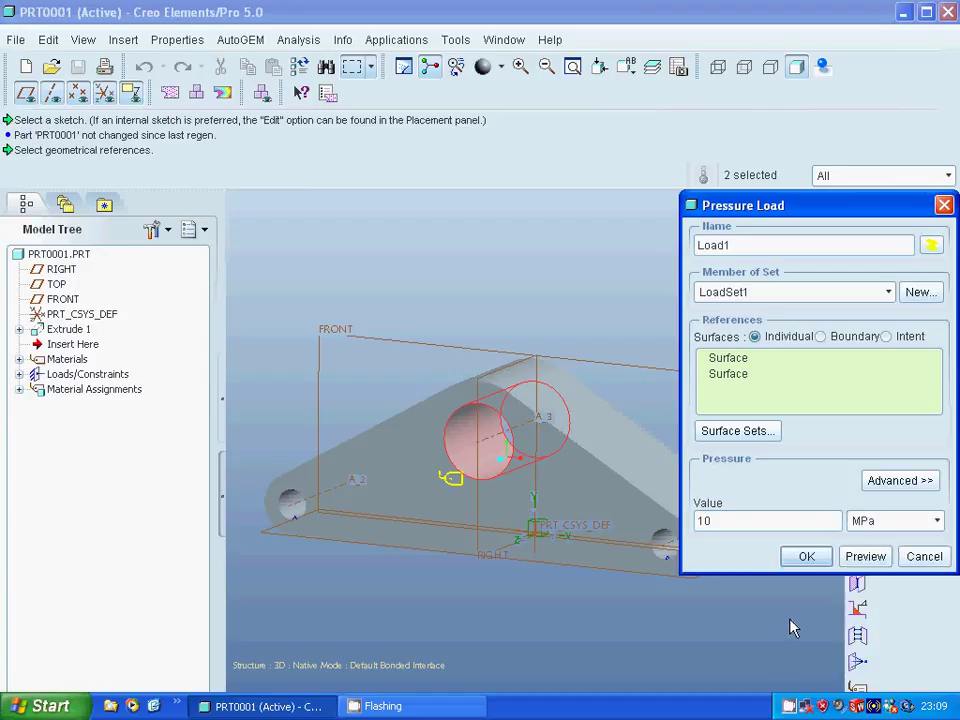
left_click(812, 558)
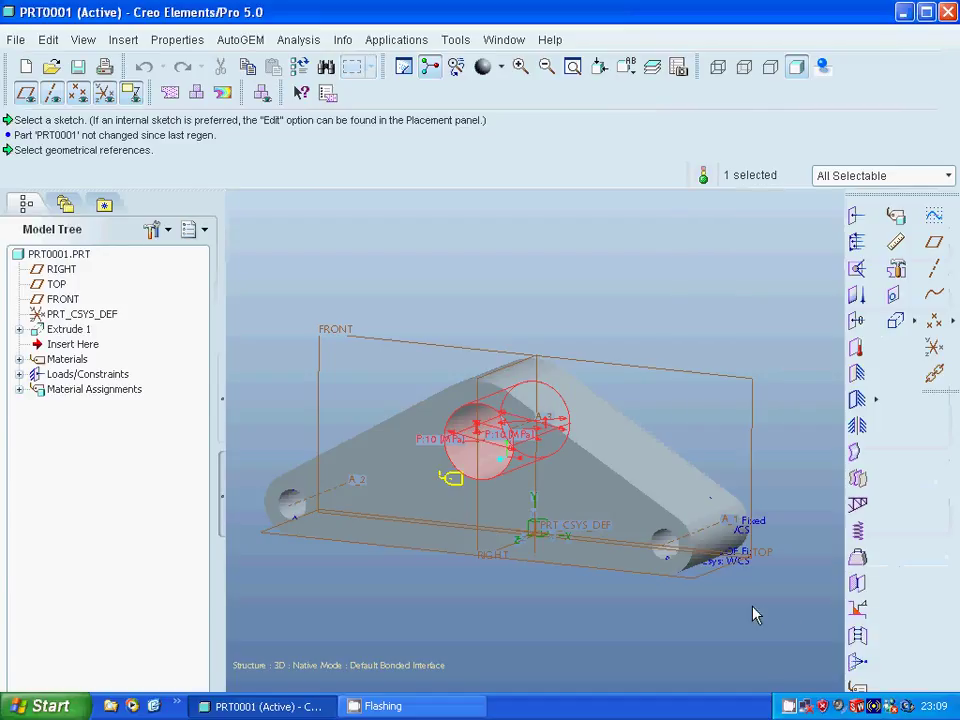
left_click(627, 617)
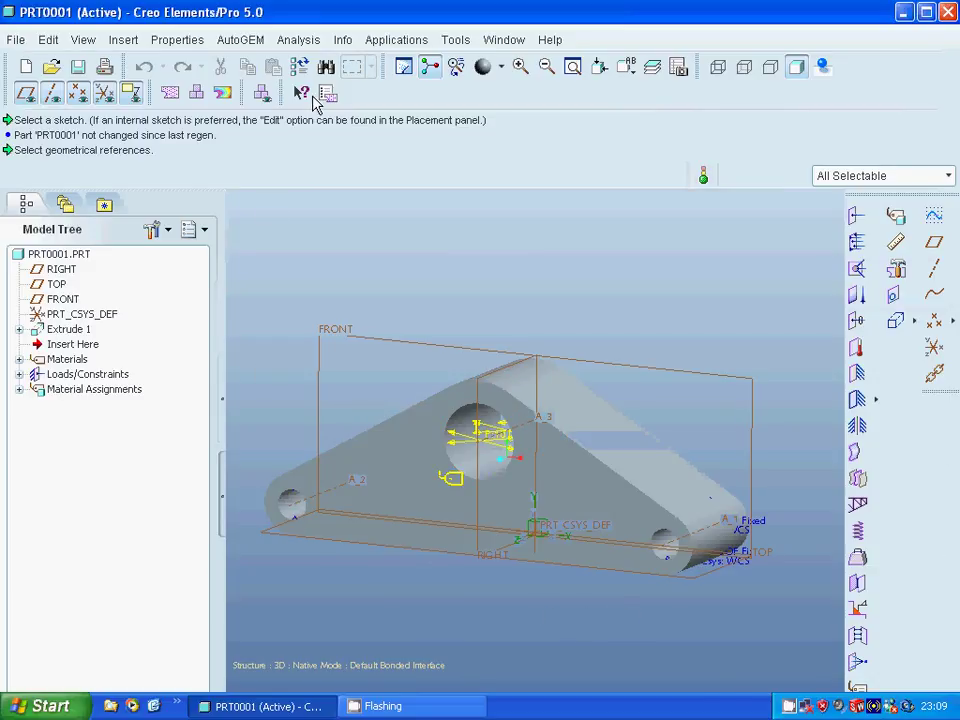
Step: Create a new static analysis, Analysis1, using ConstraintSet1 and LoadSet1 with Single-Pass Adaptive convergence
left_click(197, 94)
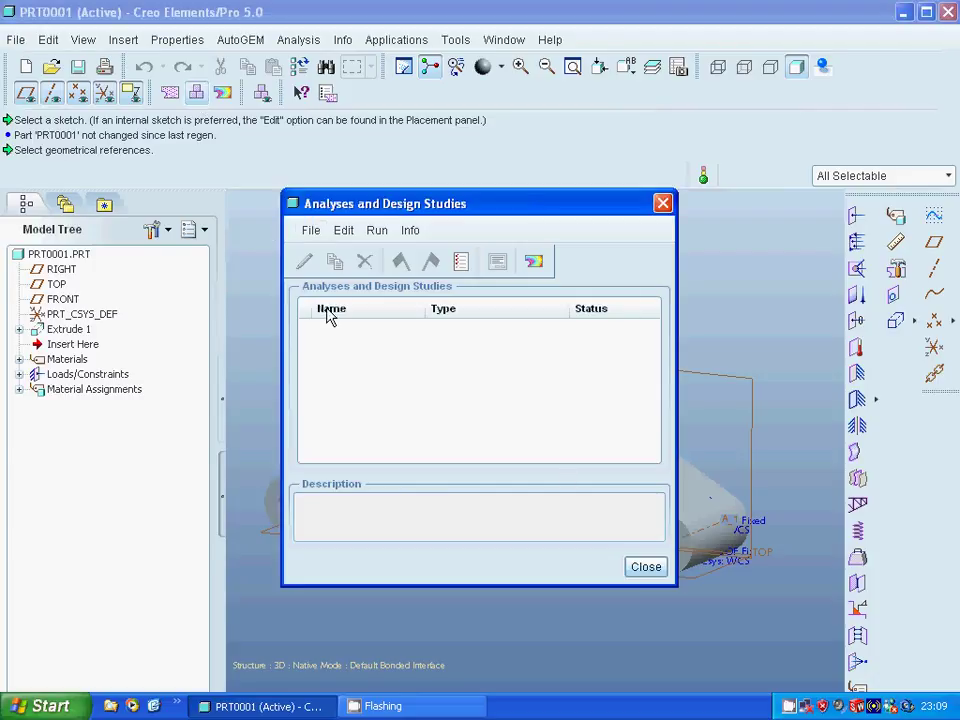
left_click(312, 231)
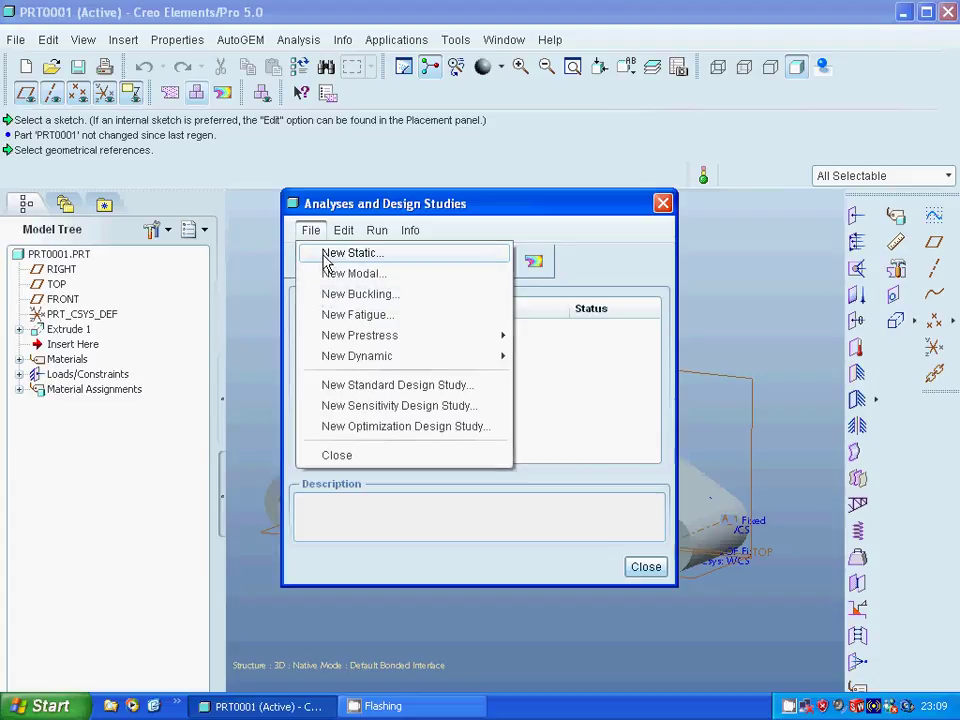
left_click(326, 256)
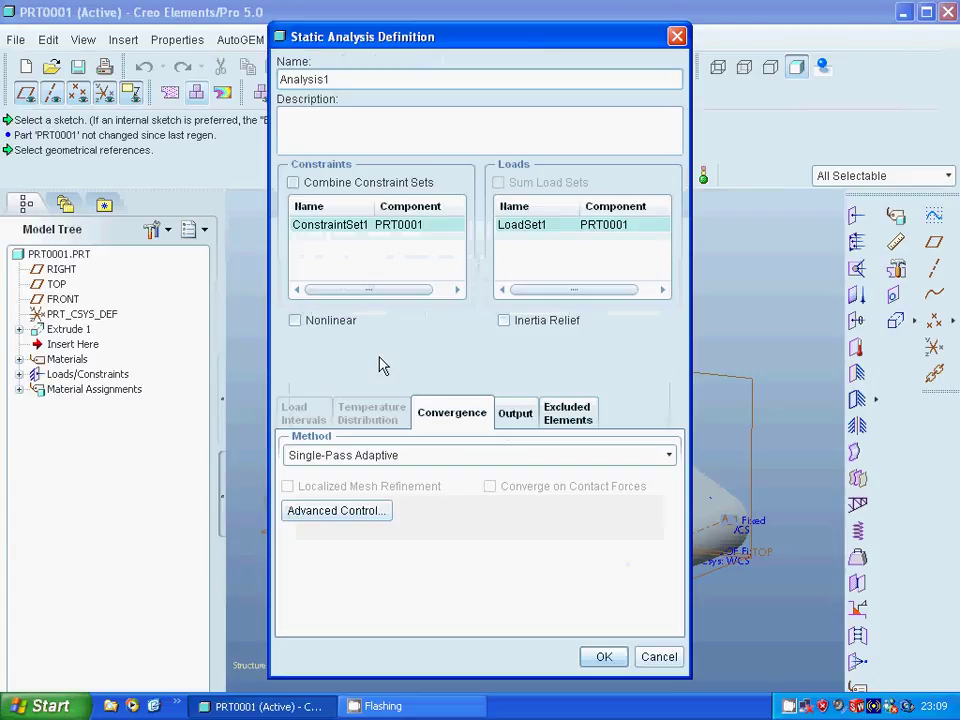
left_click(333, 79)
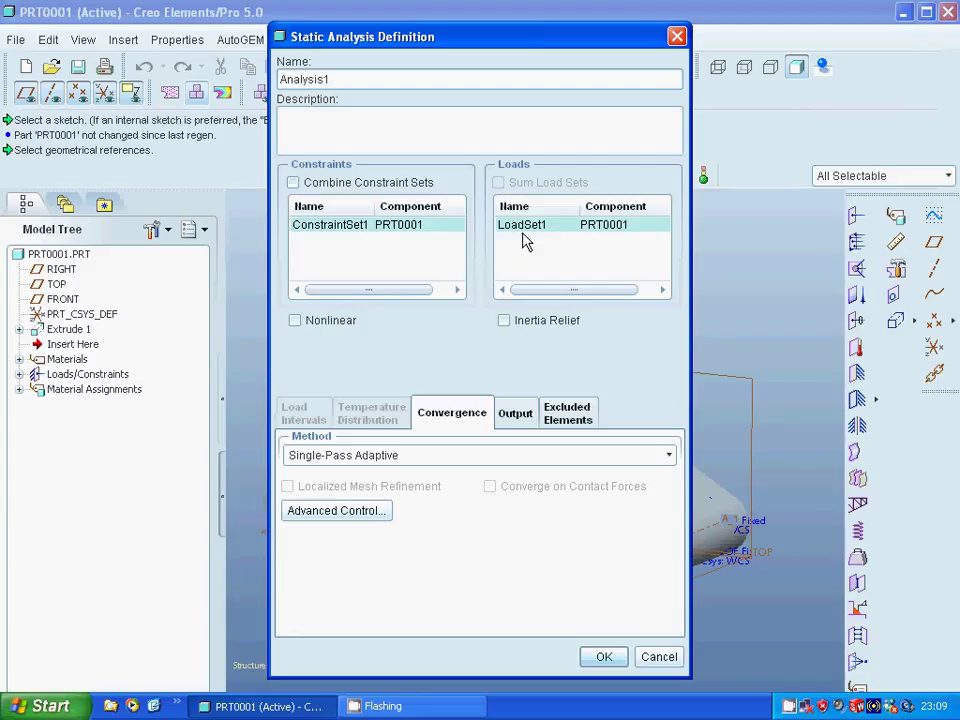
left_click(608, 660)
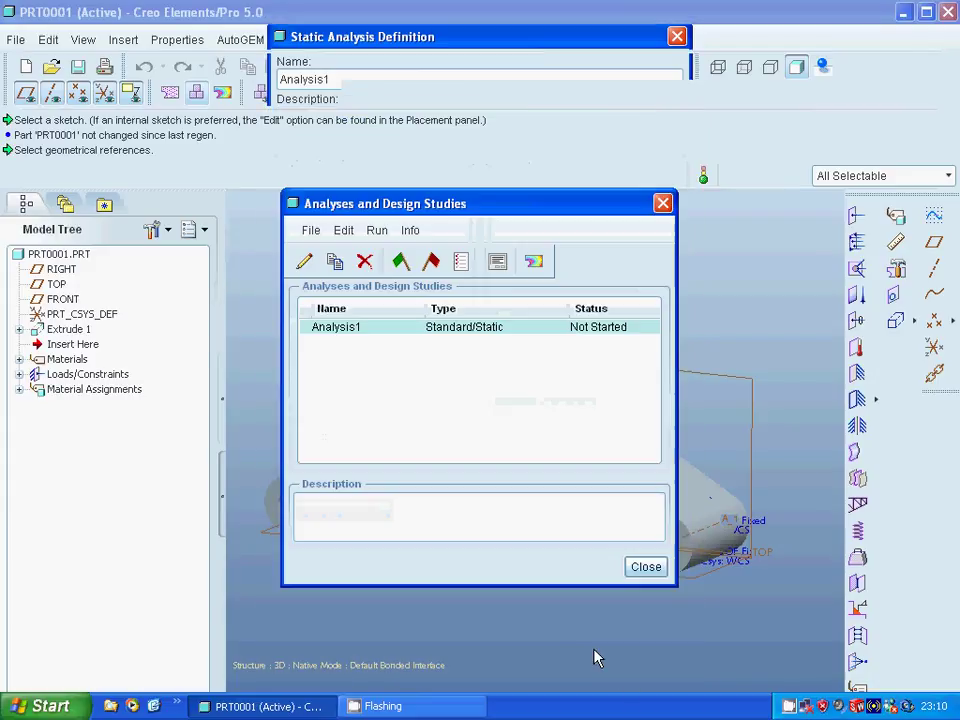
Step: Run Analysis1 with the old output files deleted and interactive diagnostics enabled, and dismiss the diagnostics once the run finishes
left_click(400, 263)
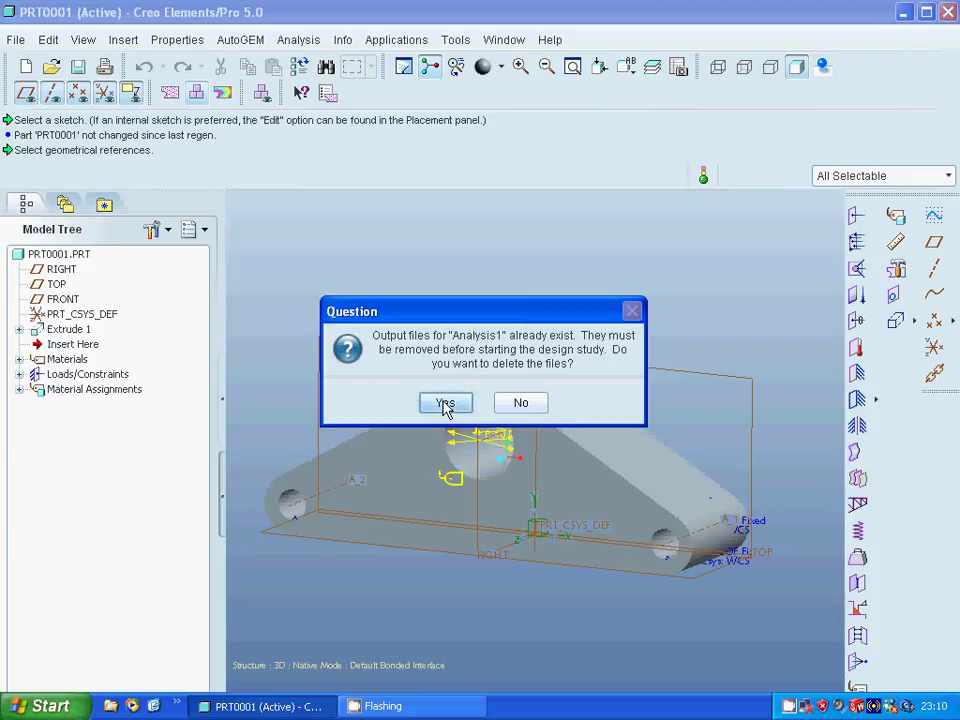
left_click(445, 403)
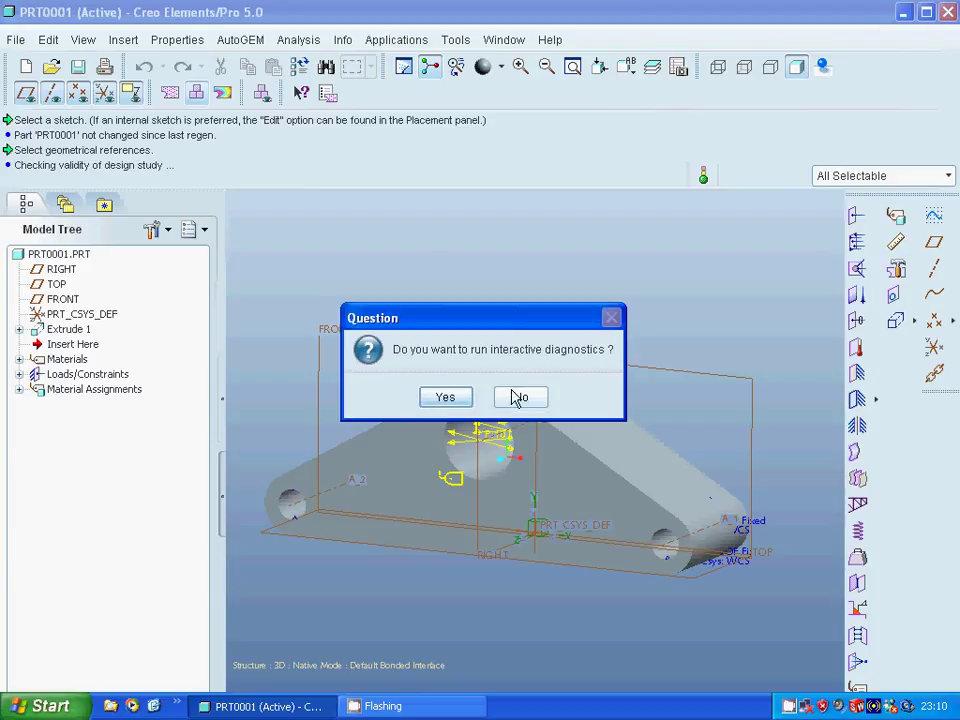
left_click(448, 399)
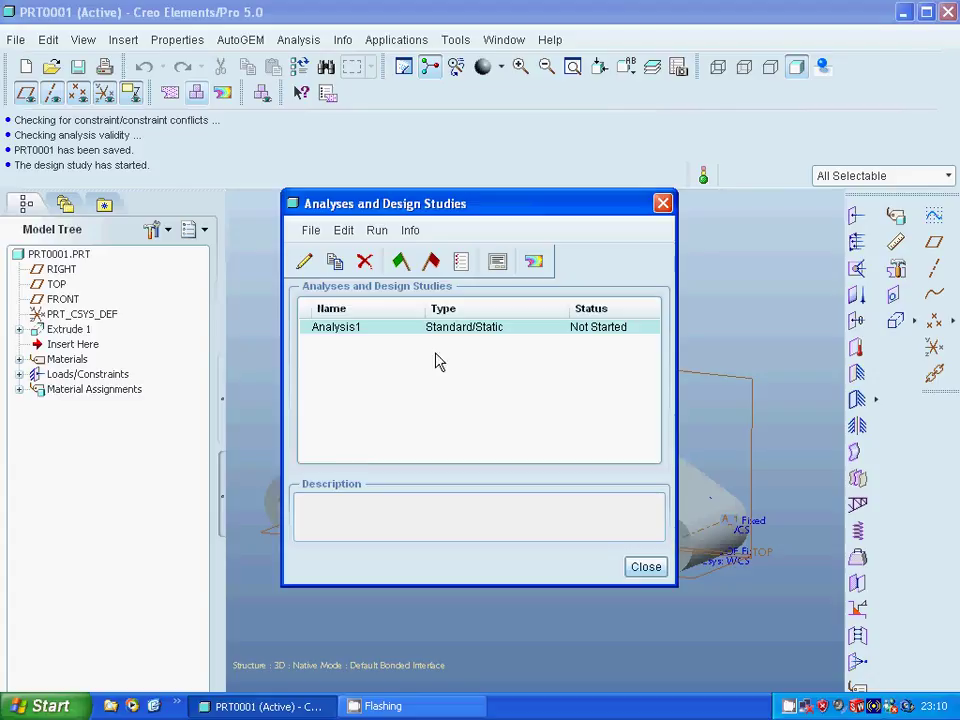
left_click_drag(508, 216, 754, 220)
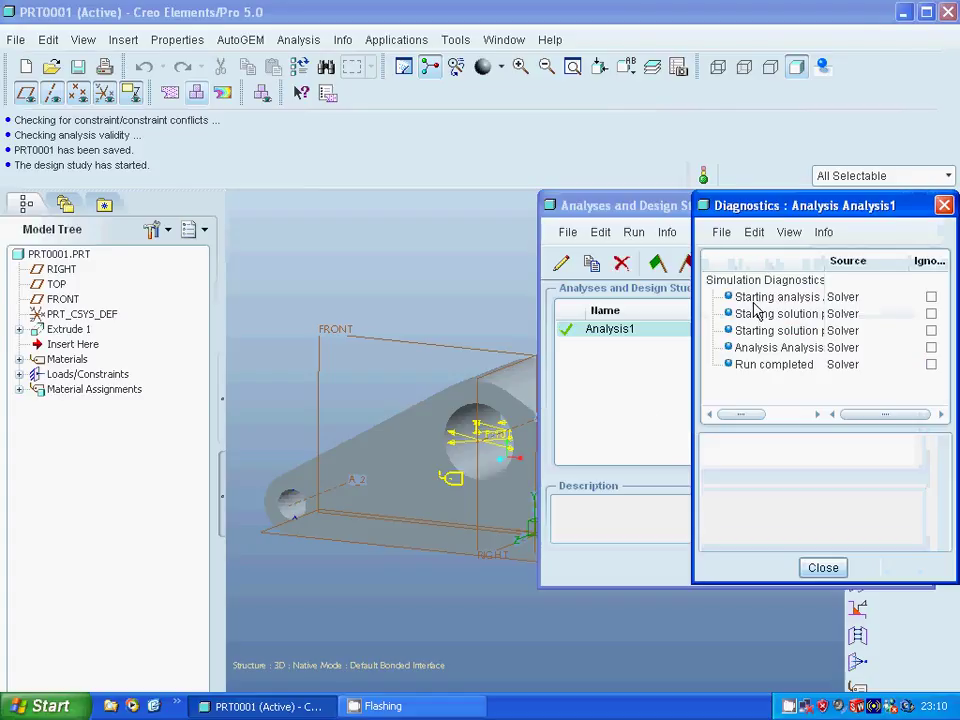
left_click_drag(772, 205, 714, 202)
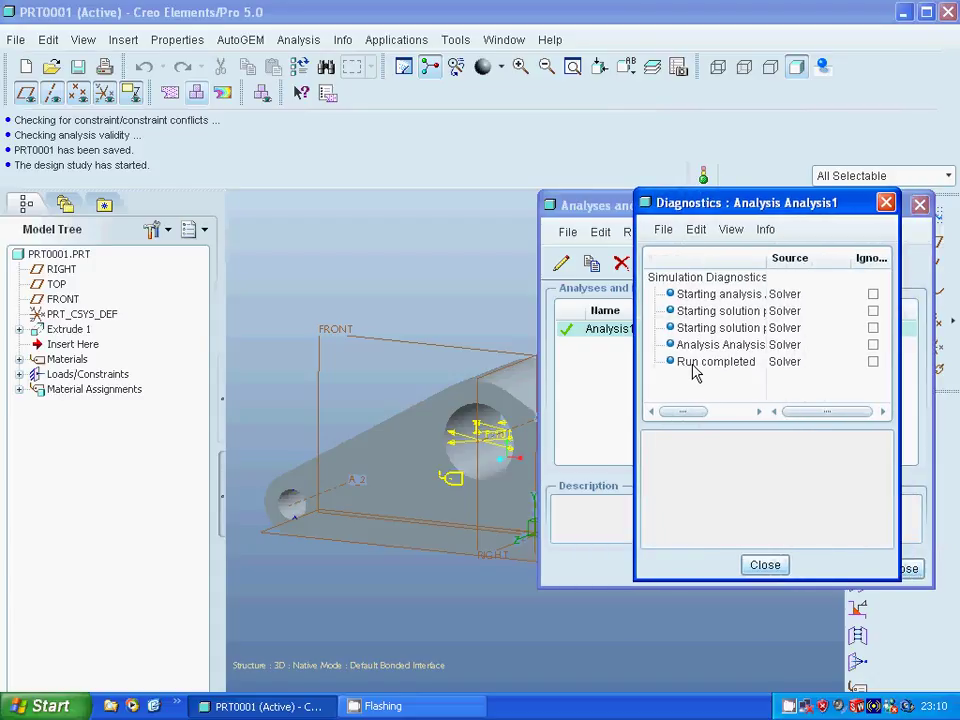
left_click(765, 566)
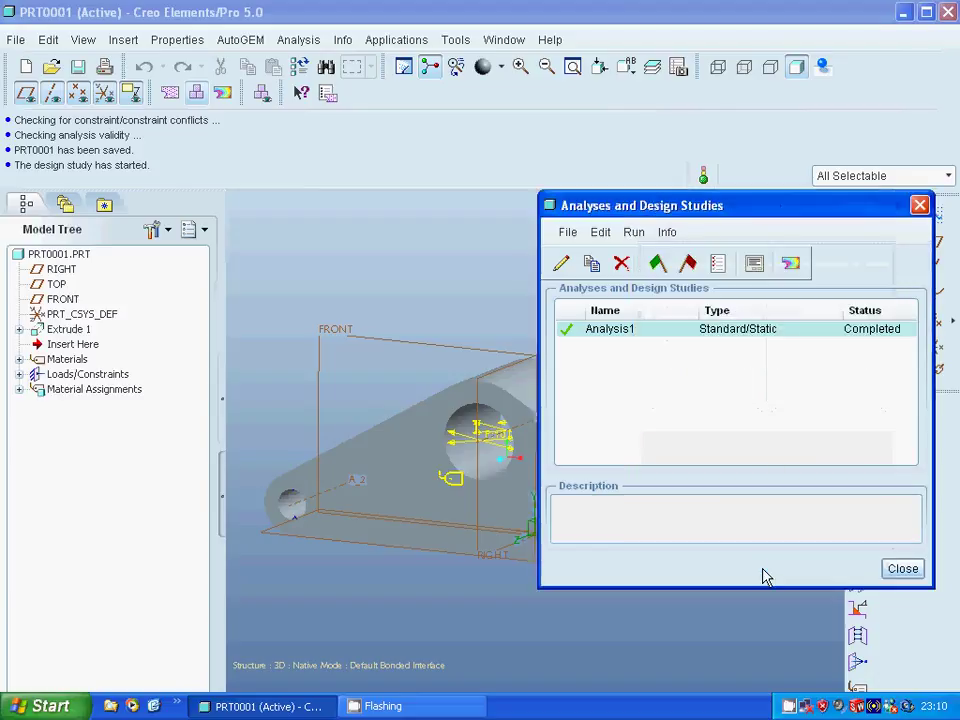
Step: Show the Analysis1 results as a fringe plot of von Mises stress in MPa and inspect the part from below
left_click(792, 266)
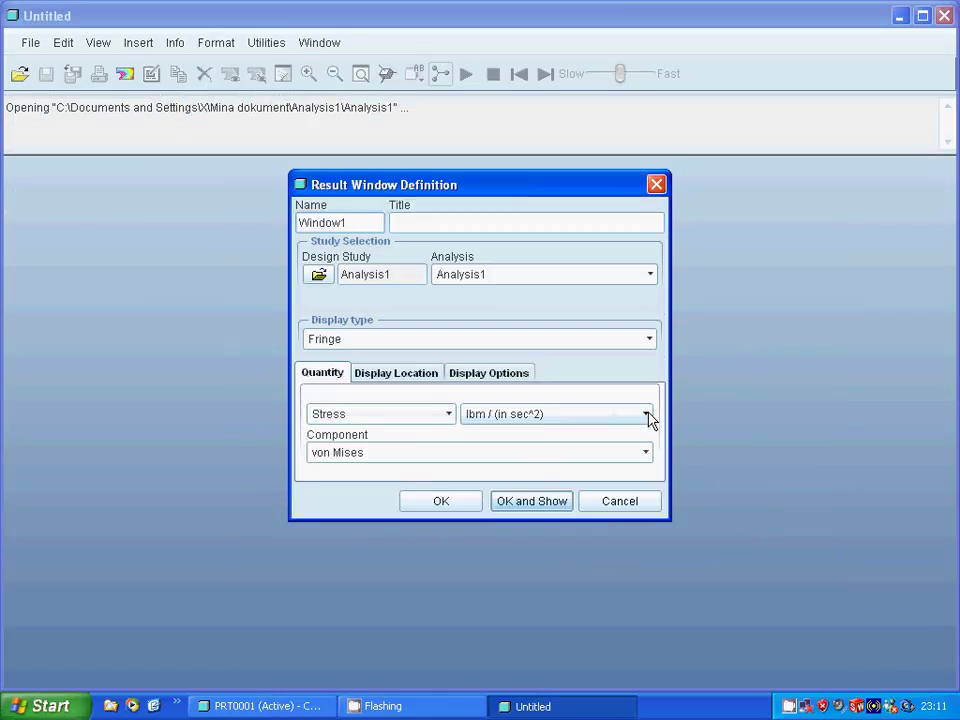
left_click(646, 415)
left_click(534, 482)
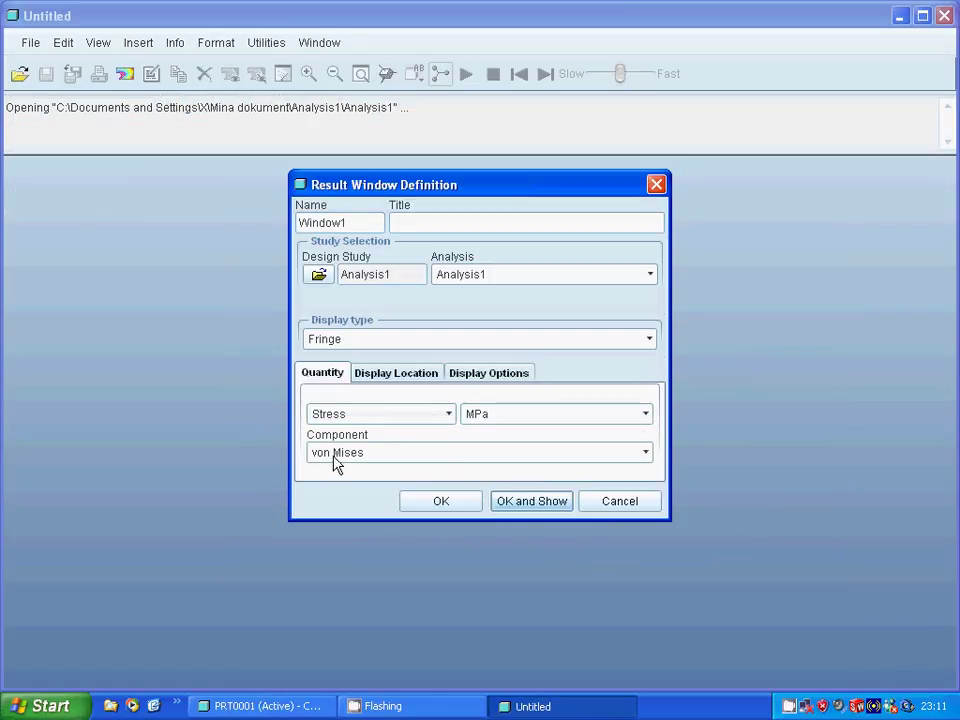
left_click(530, 501)
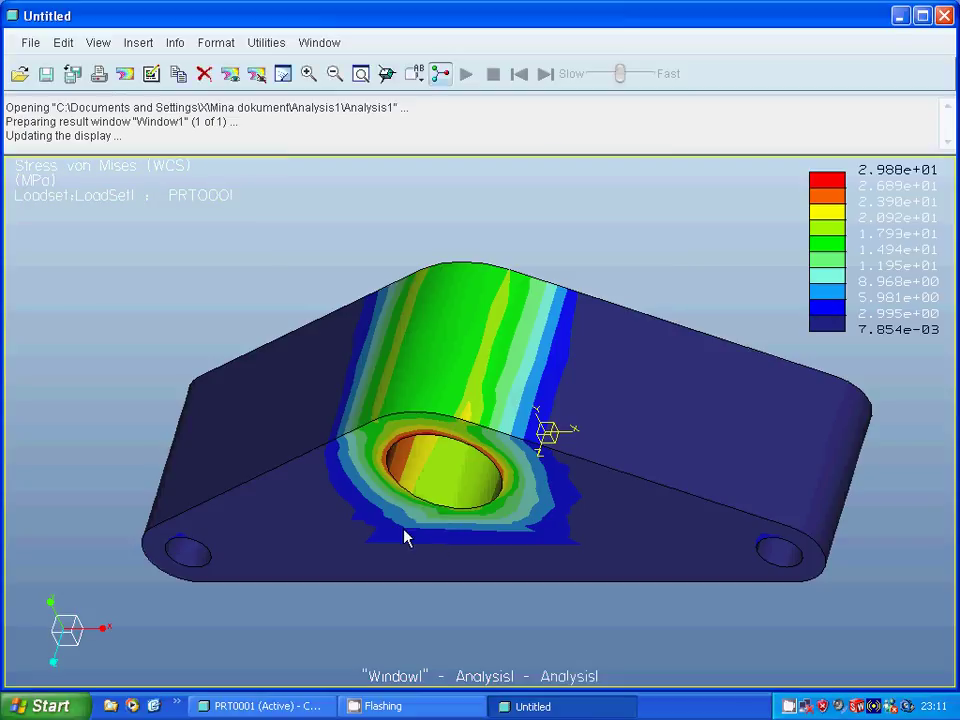
middle_click_drag(307, 426, 293, 305)
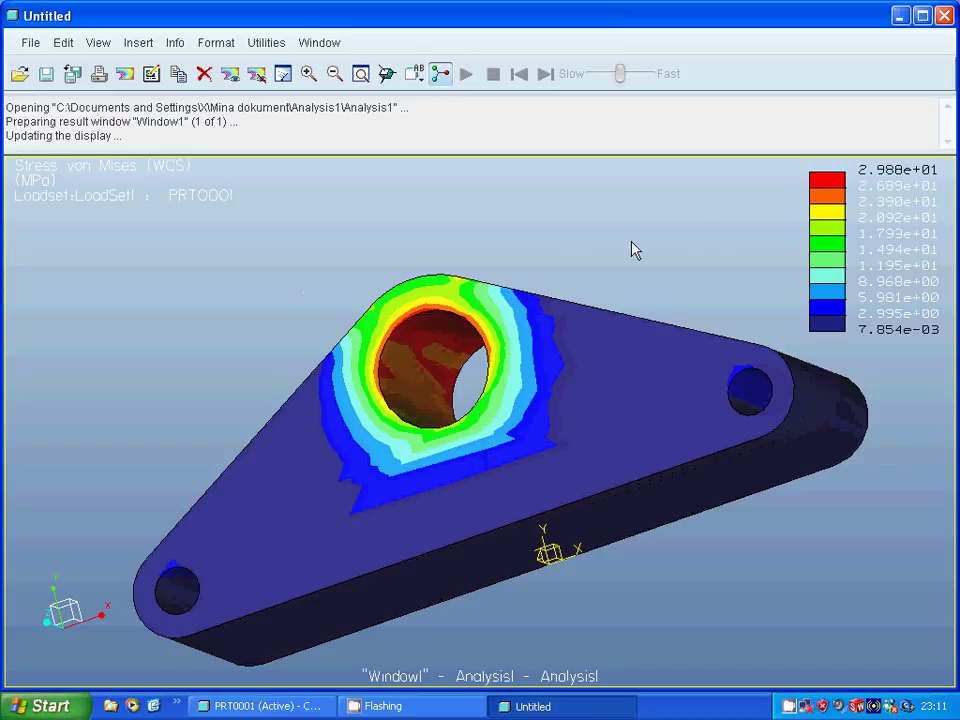
Step: Add a second result window from Analysis1 with a fringe plot of displacement magnitude in mm, and inspect the displaced part from another angle
middle_click_drag(555, 255, 531, 360)
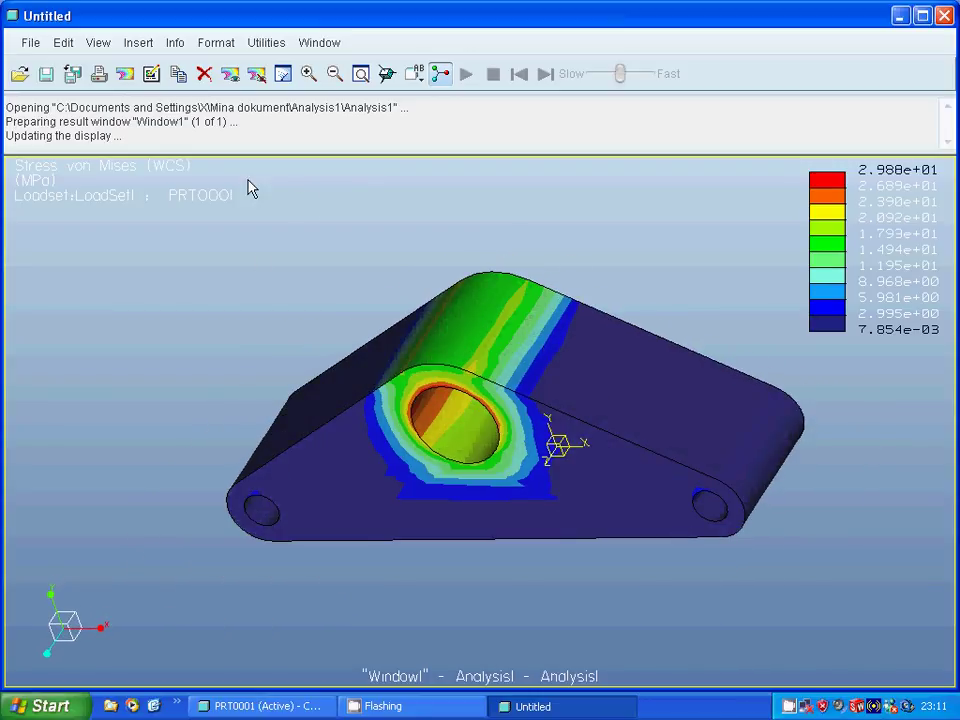
left_click(141, 47)
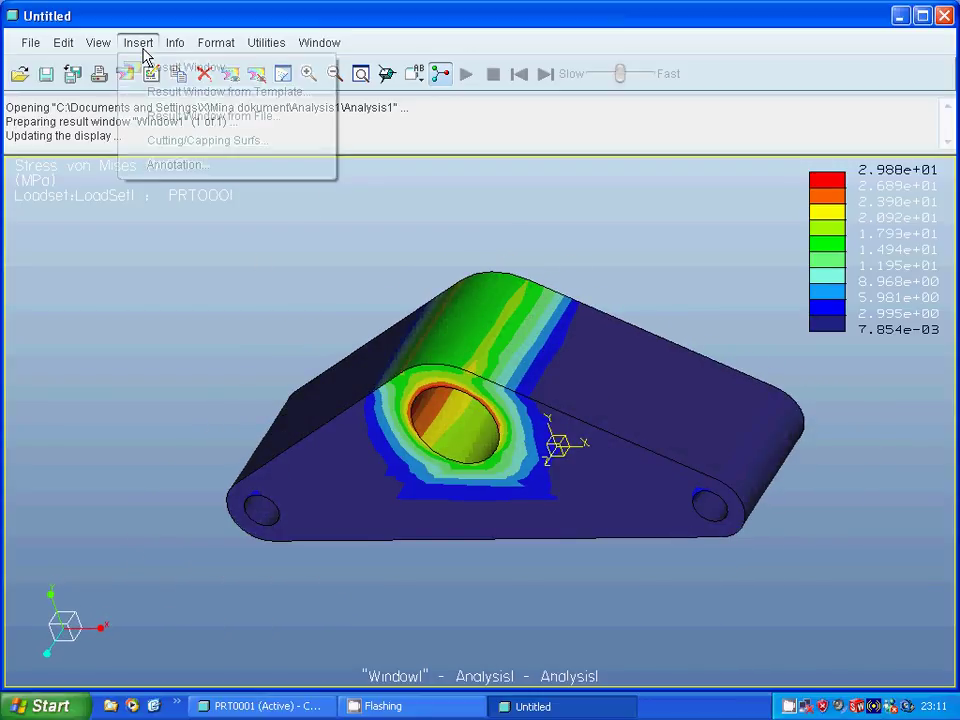
left_click(161, 70)
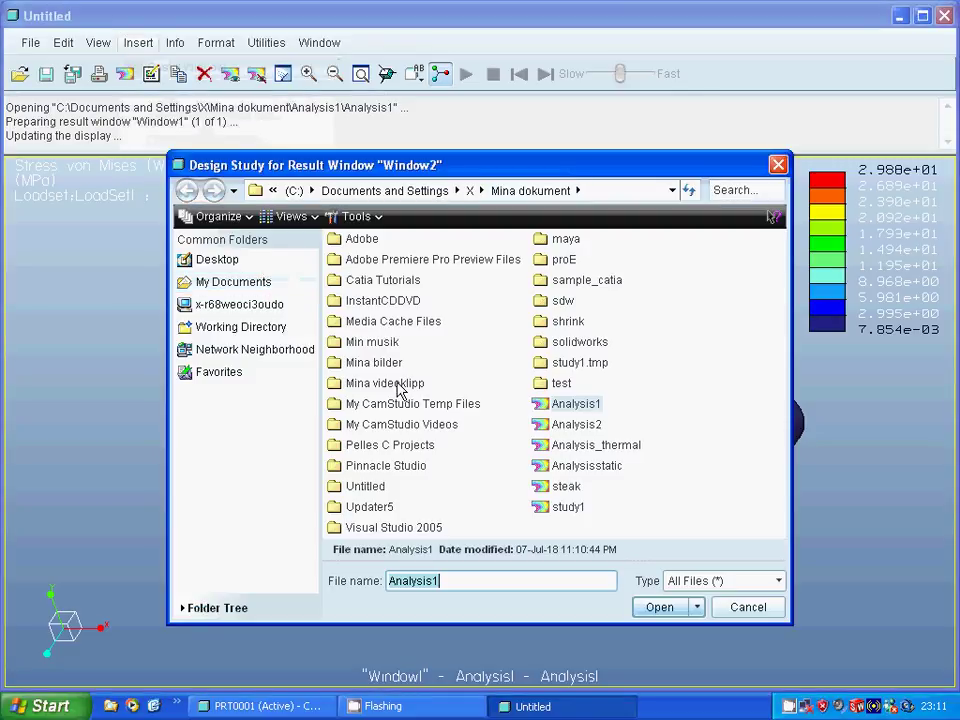
left_click(550, 405)
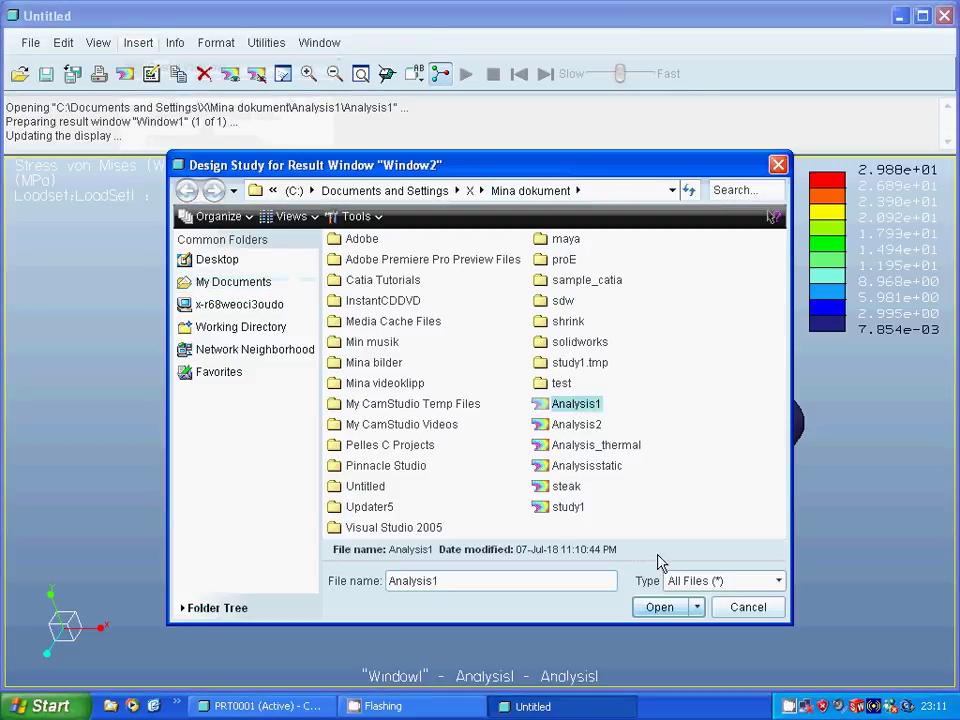
left_click(659, 607)
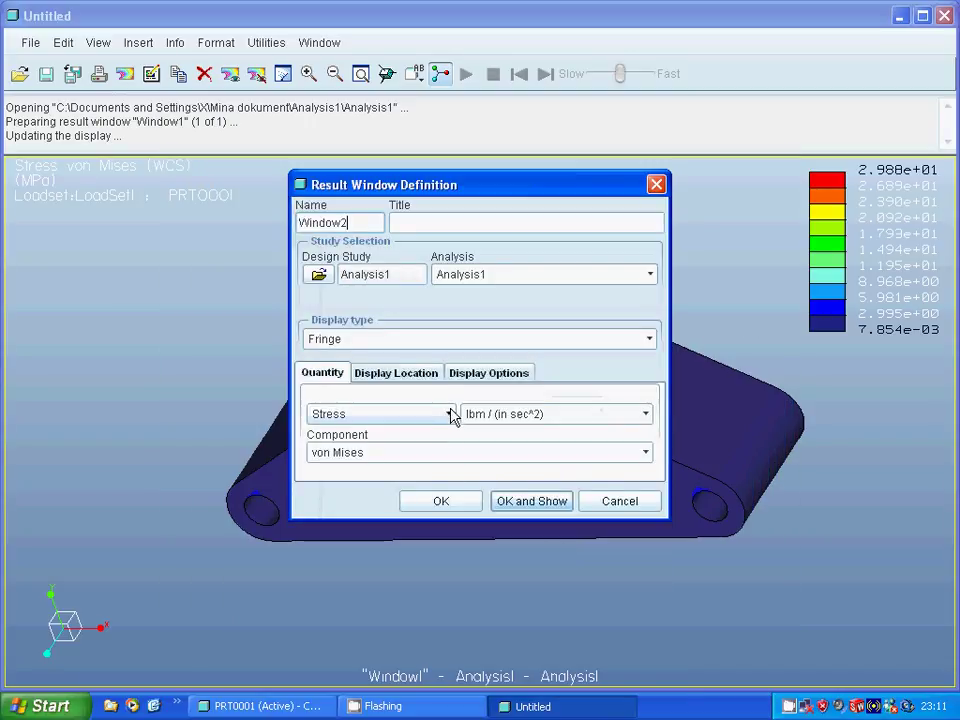
left_click(448, 413)
left_click(400, 451)
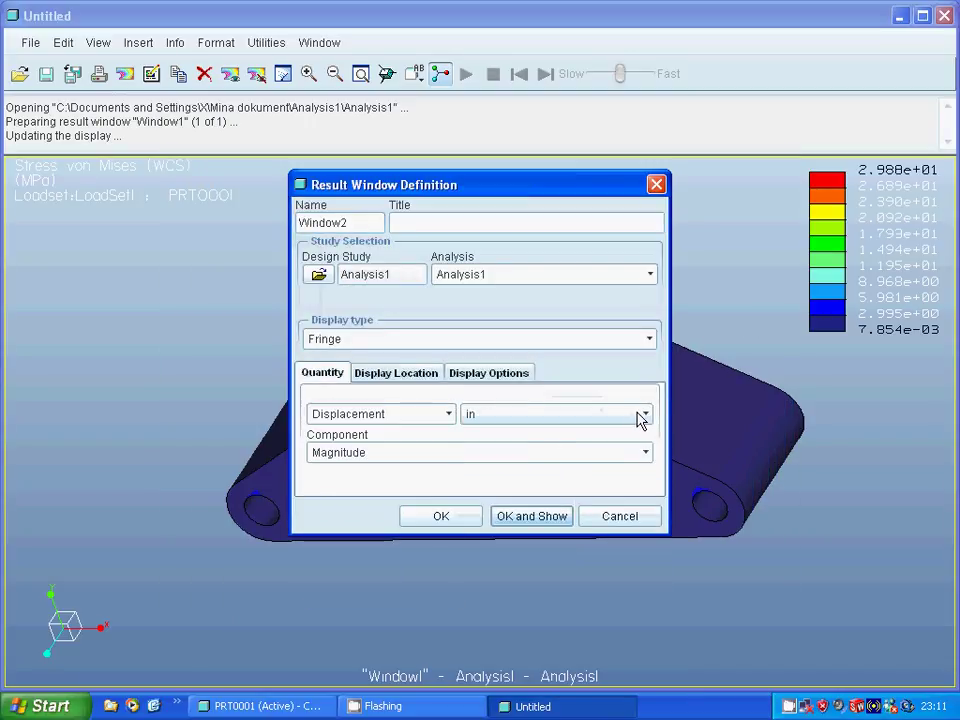
left_click(645, 414)
left_click(510, 489)
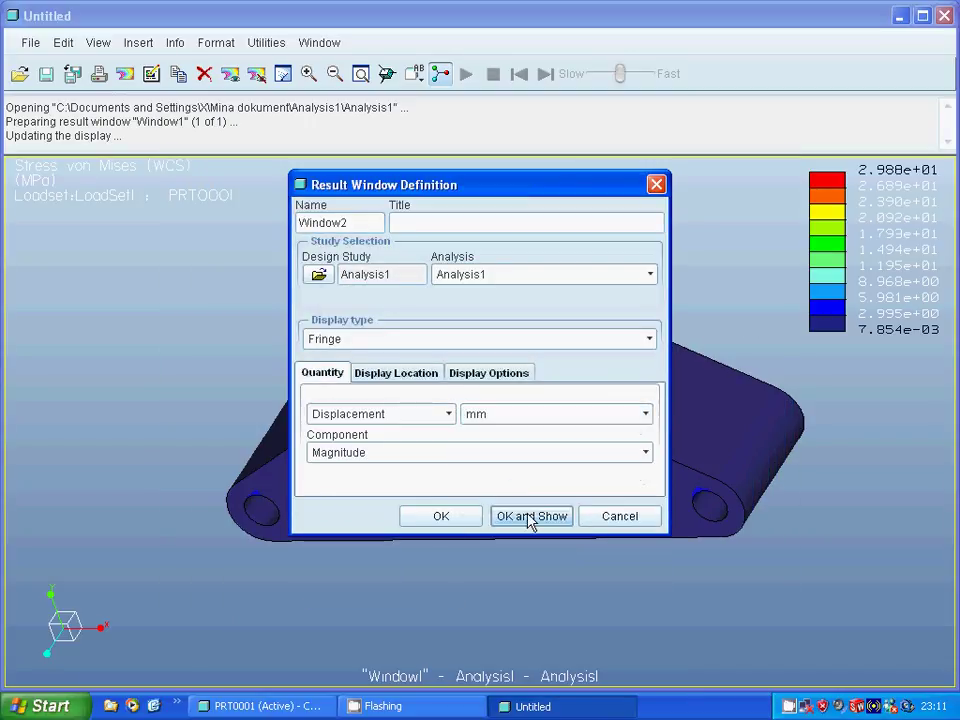
left_click(525, 516)
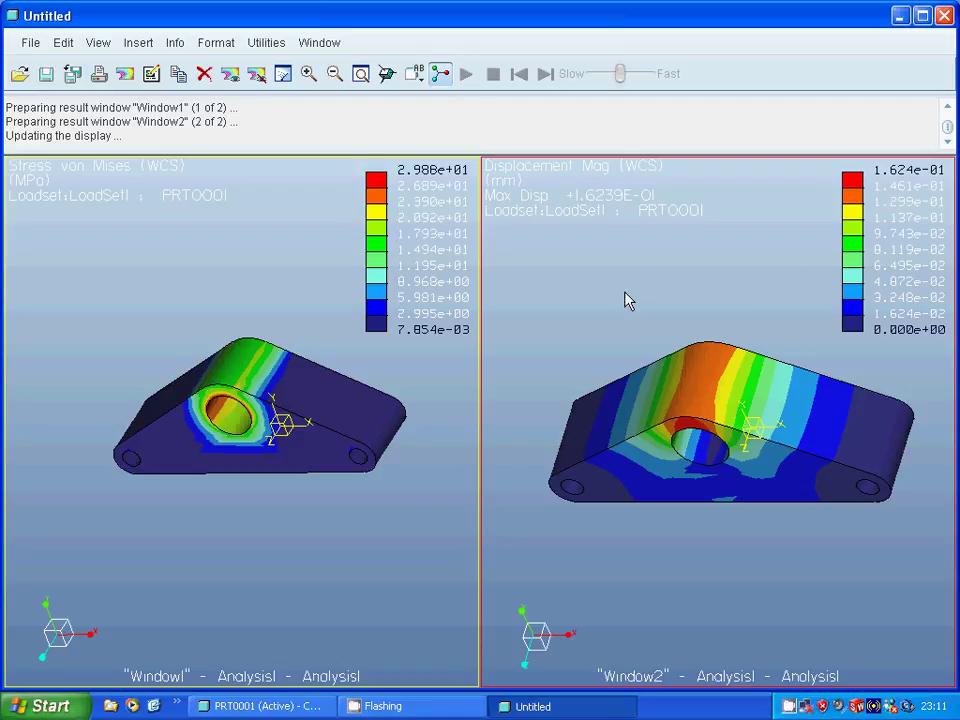
middle_click_drag(572, 328, 576, 255)
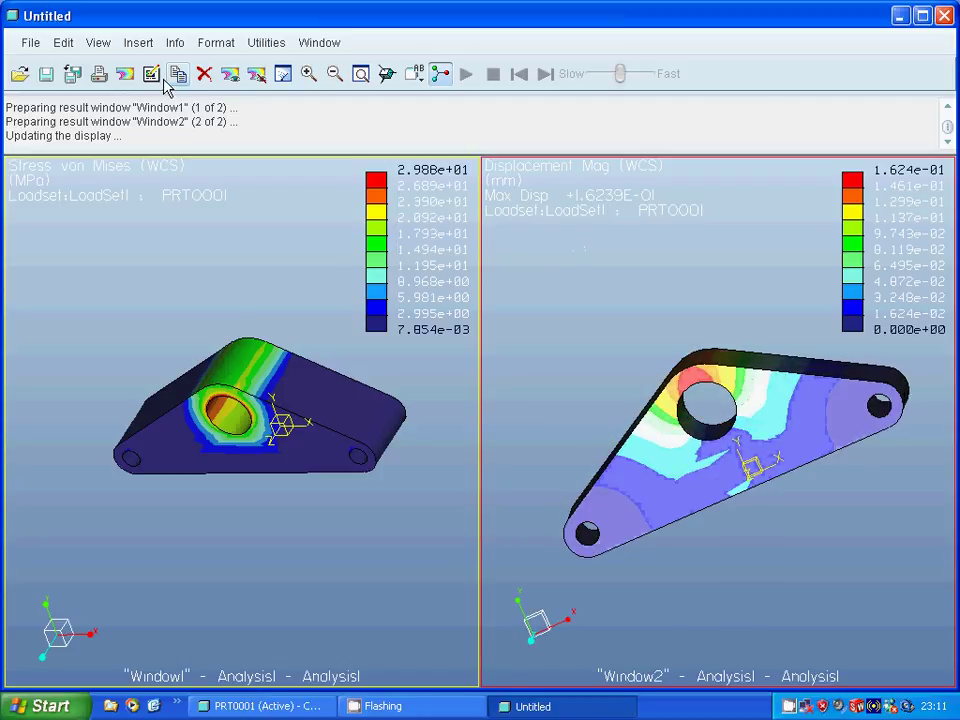
Step: Add a third result window from Analysis1 showing a fringe plot of the maximum principal strain
left_click(138, 44)
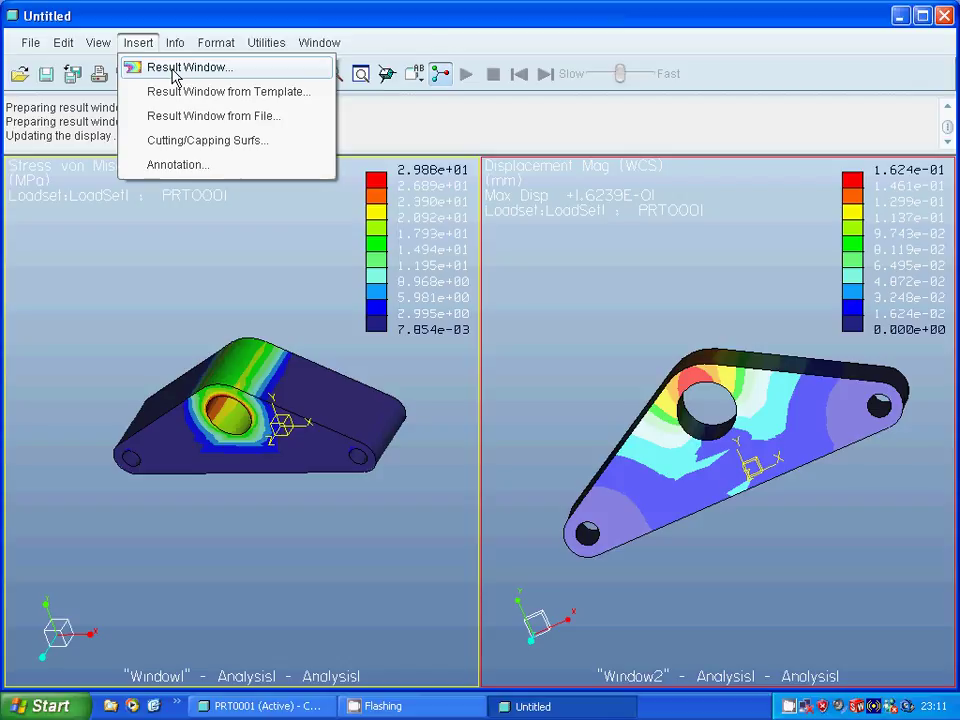
left_click(174, 70)
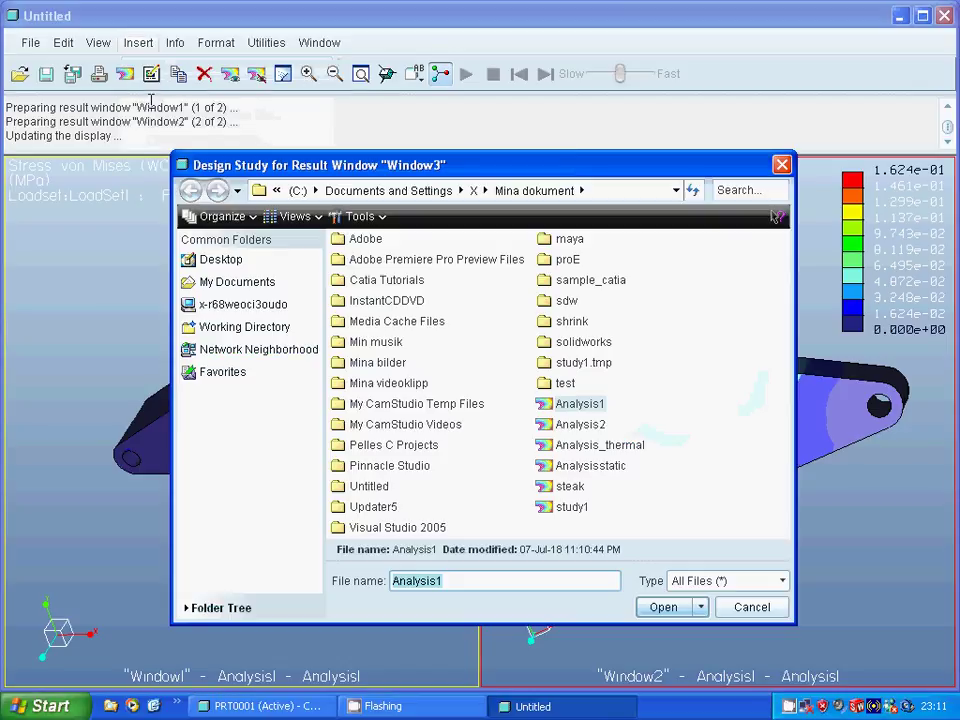
left_click(660, 606)
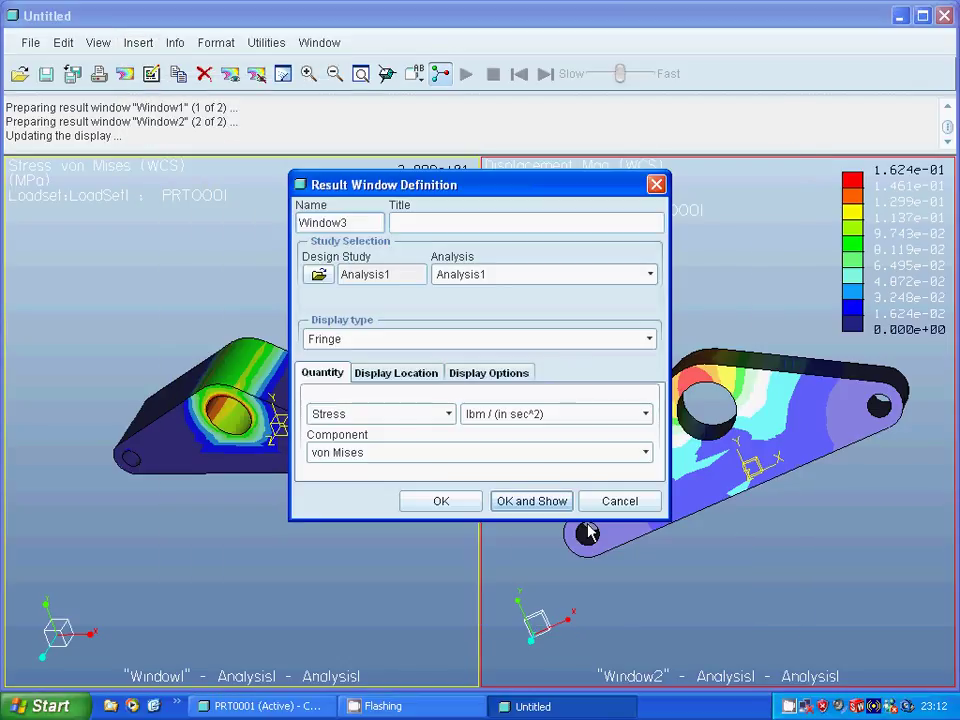
left_click(448, 414)
left_click(406, 466)
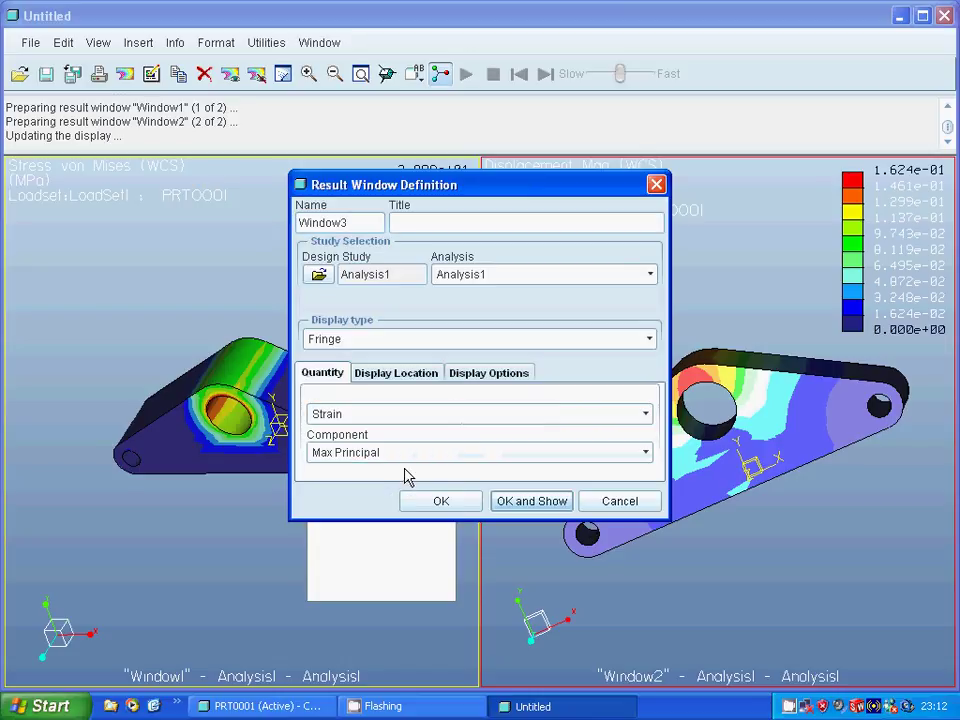
left_click(527, 502)
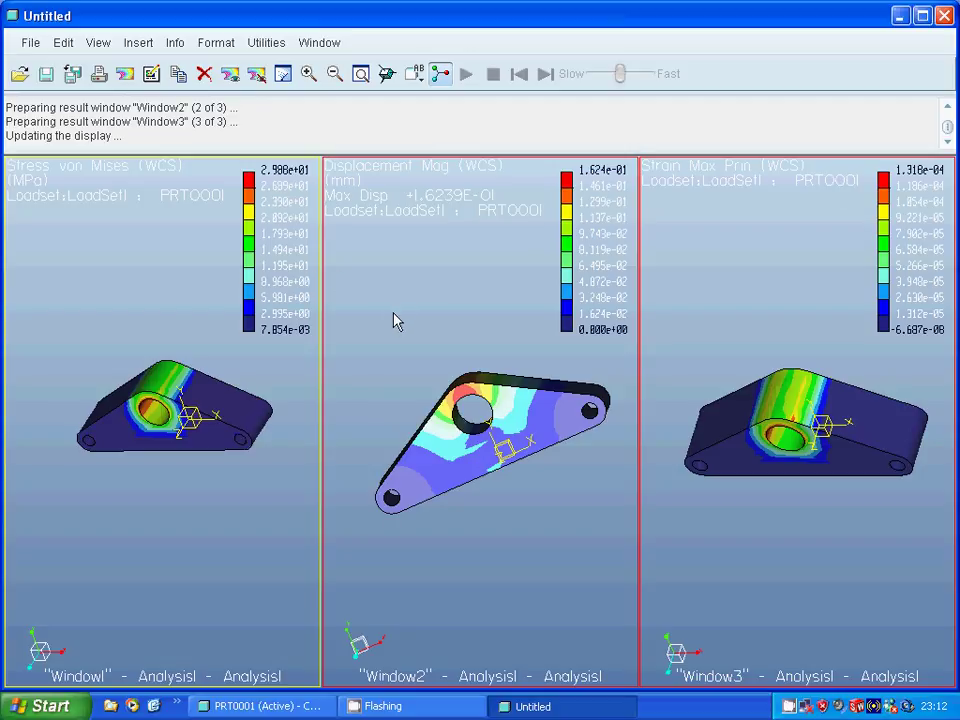
Step: Exit the results without saving the result windows and close the list of analyses and design studies
left_click(31, 45)
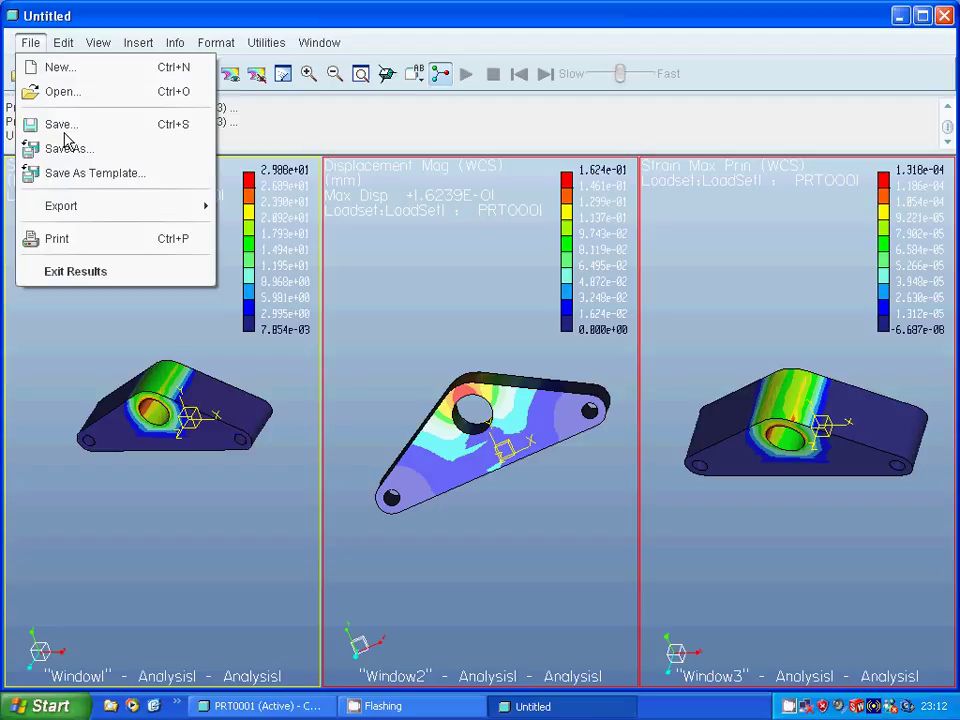
left_click(88, 273)
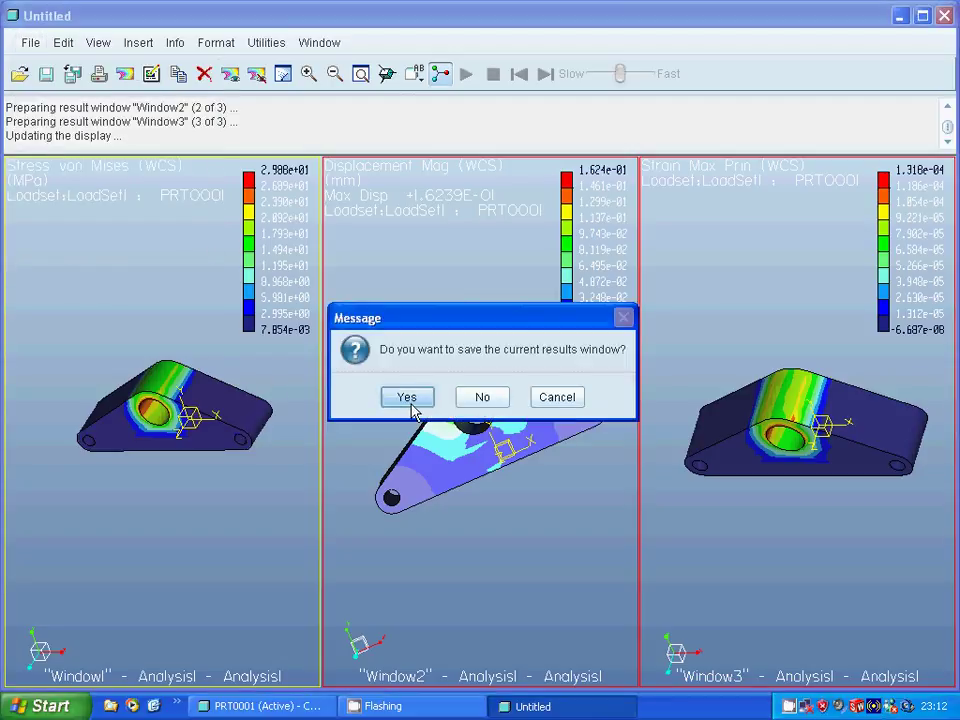
left_click(483, 399)
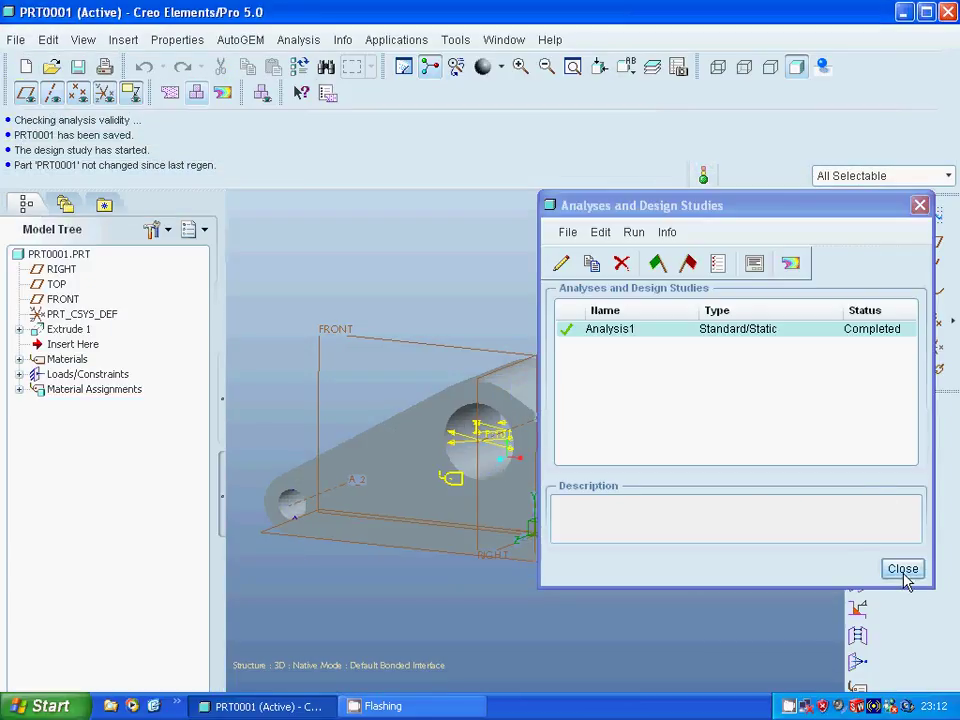
left_click(903, 569)
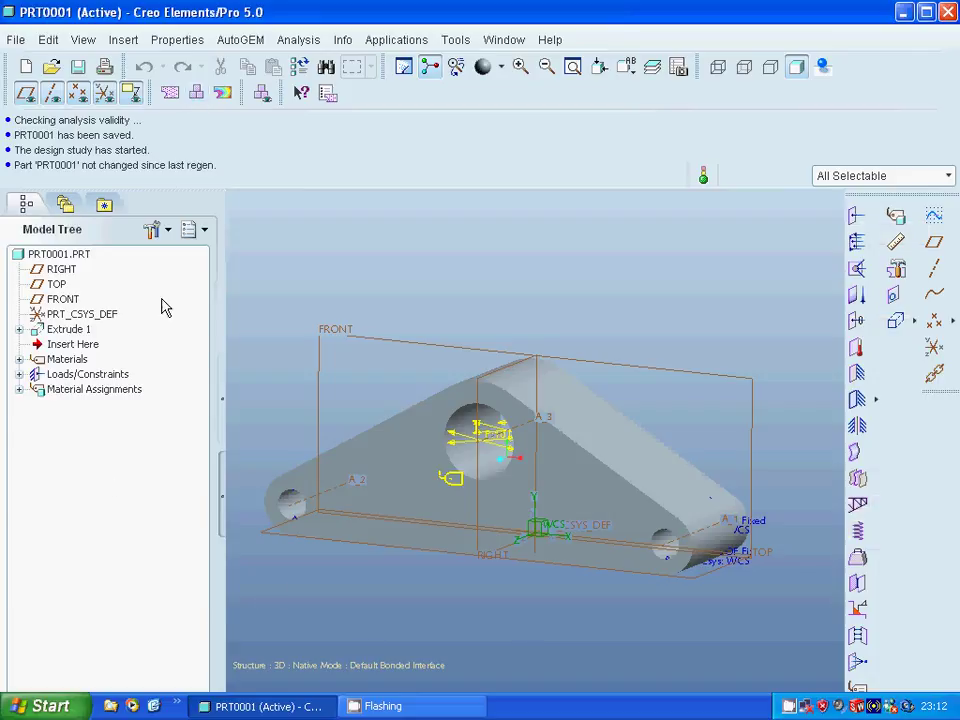
Step: Hide the datum planes and coordinate systems in the model view
left_click(26, 93)
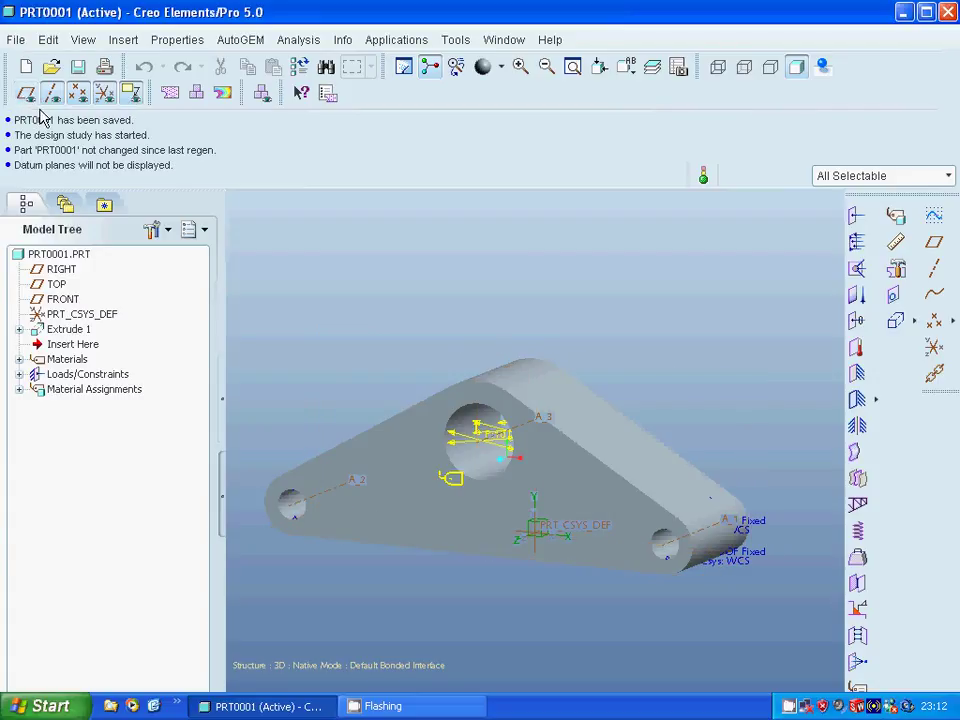
left_click(105, 94)
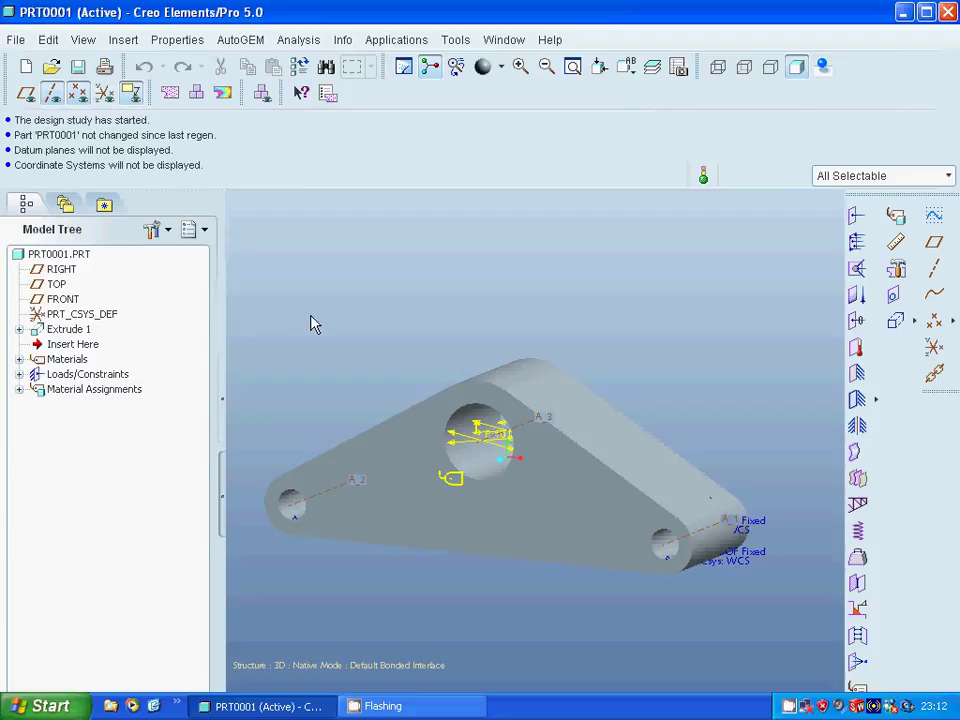
Step: Create a new drawing drw0001 of PRT0001.PRT using the a4_drawing template
left_click(20, 42)
left_click(40, 62)
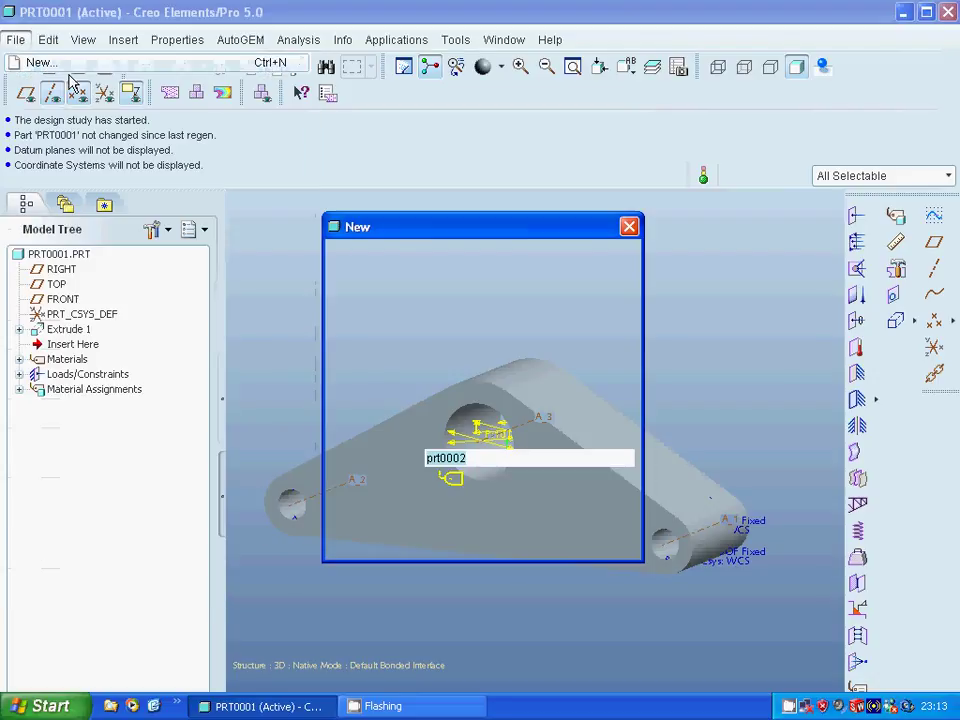
left_click(392, 341)
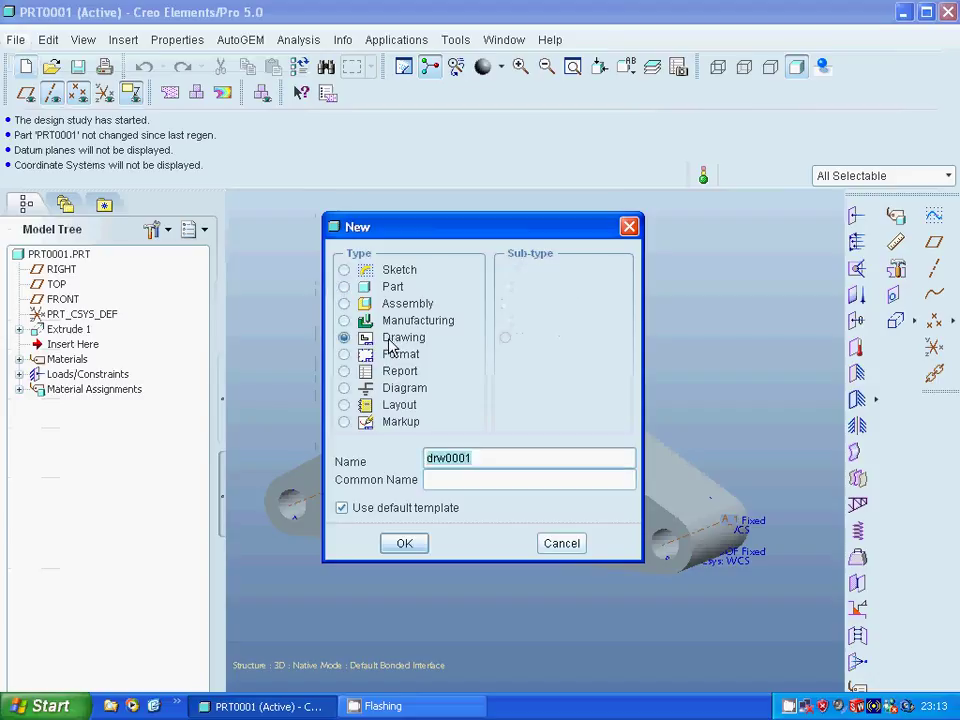
left_click(405, 543)
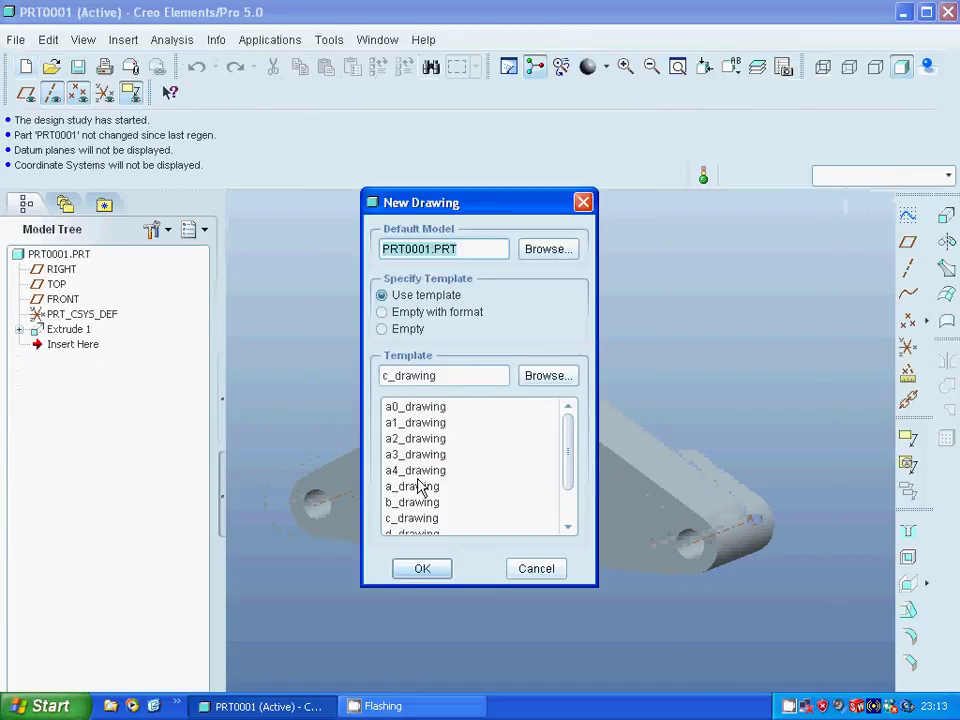
left_click(408, 476)
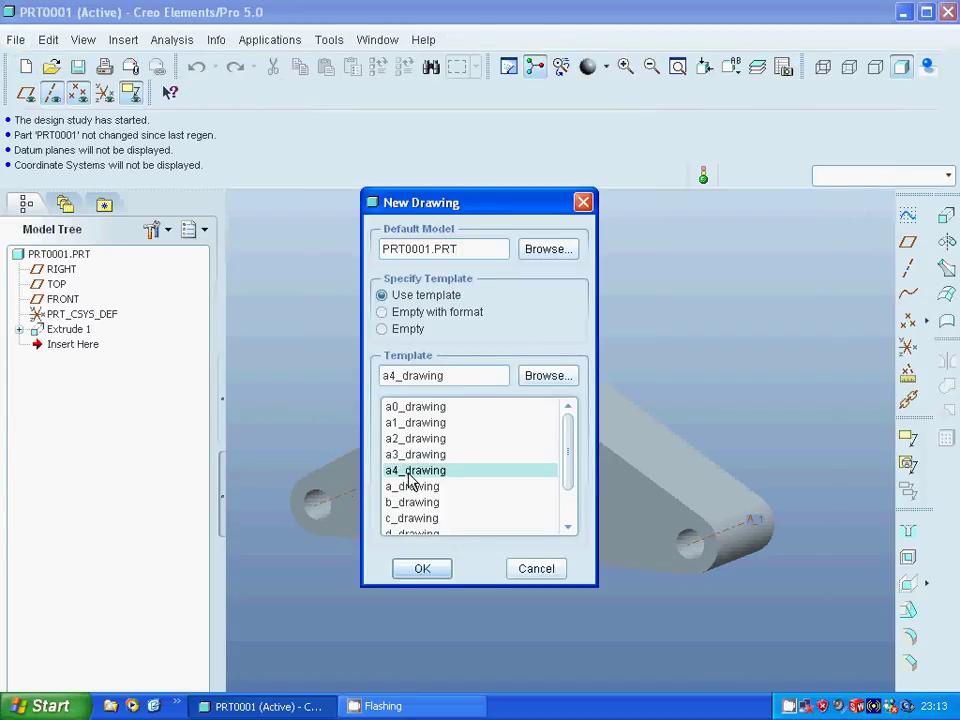
left_click(424, 569)
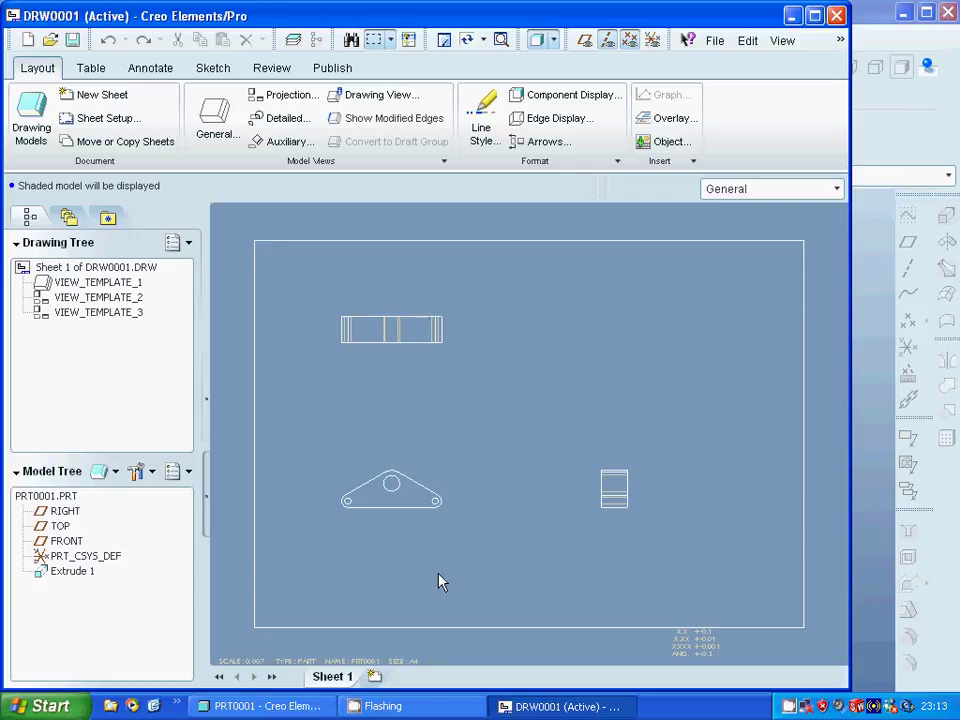
left_click(155, 75)
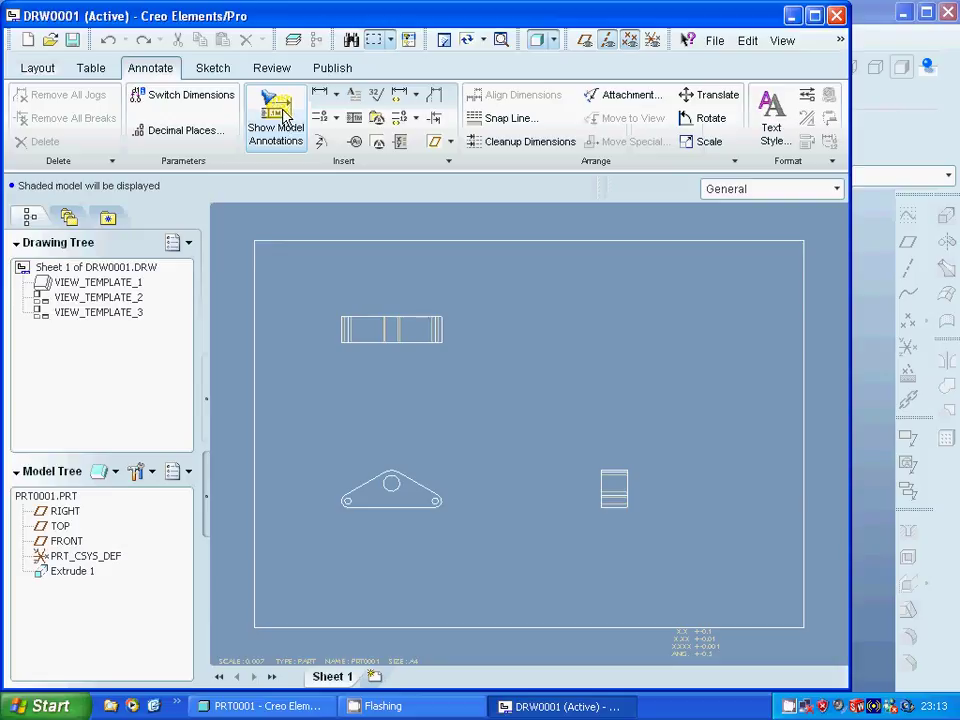
left_click(282, 115)
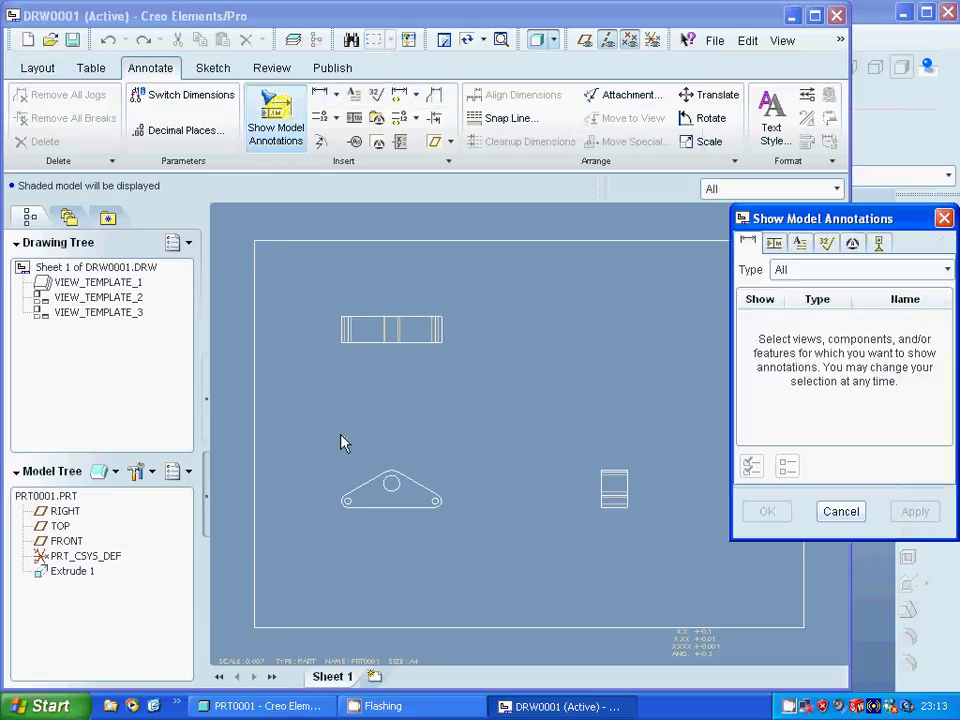
left_click(364, 498)
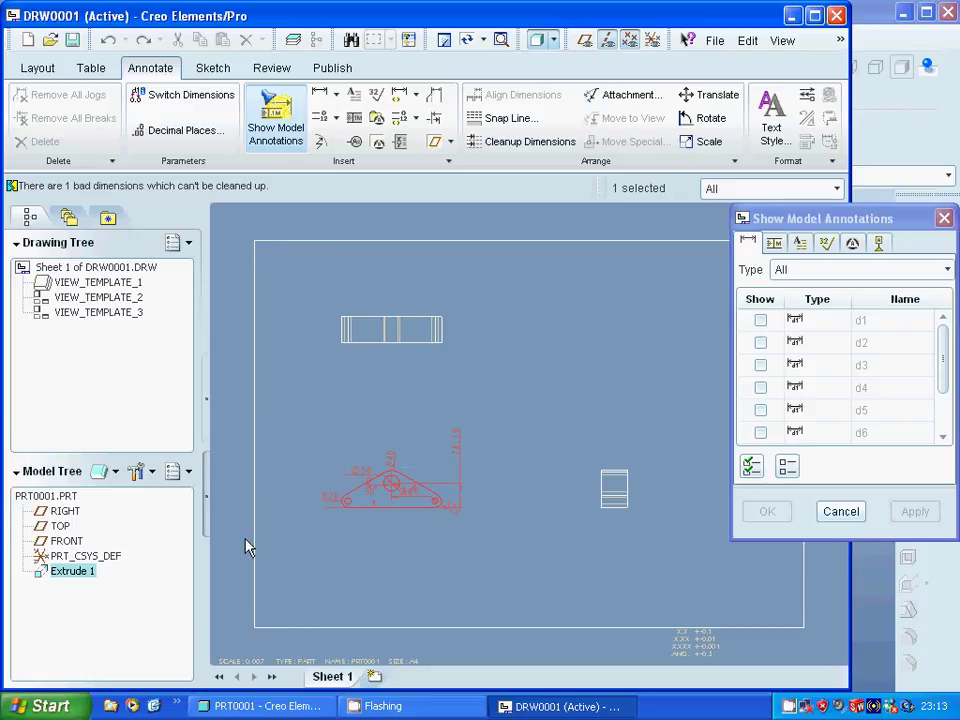
left_click(331, 503)
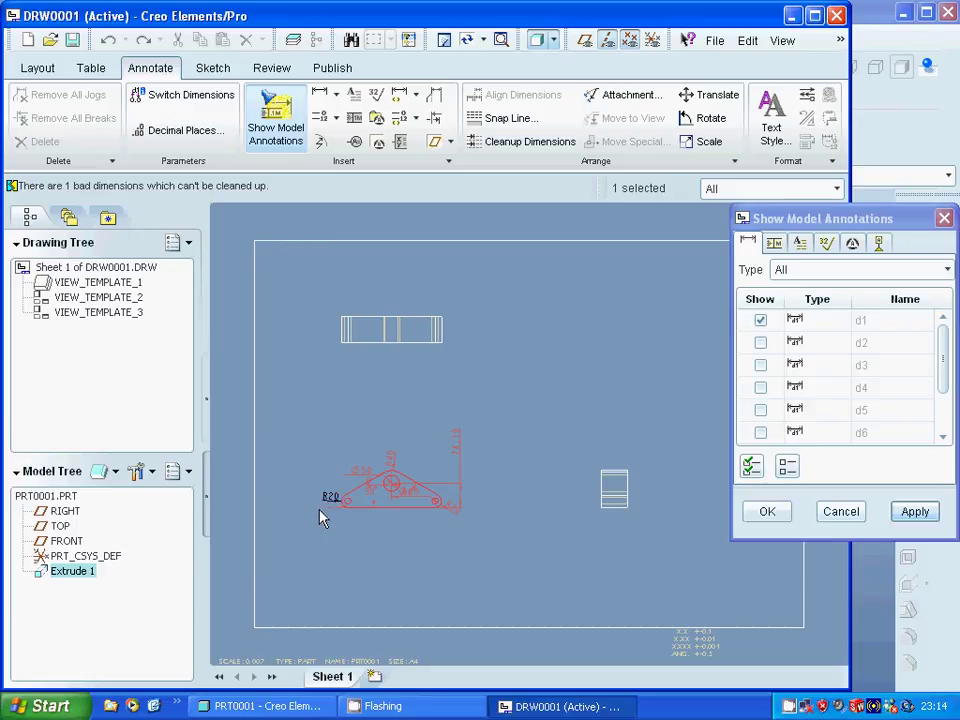
left_click(354, 478)
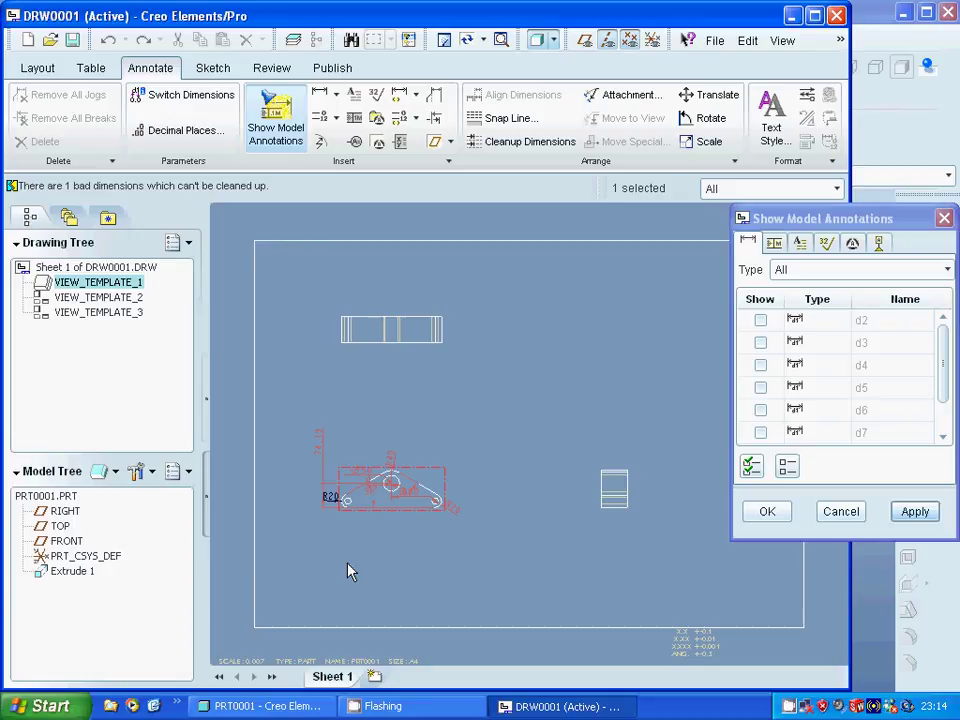
left_click(834, 521)
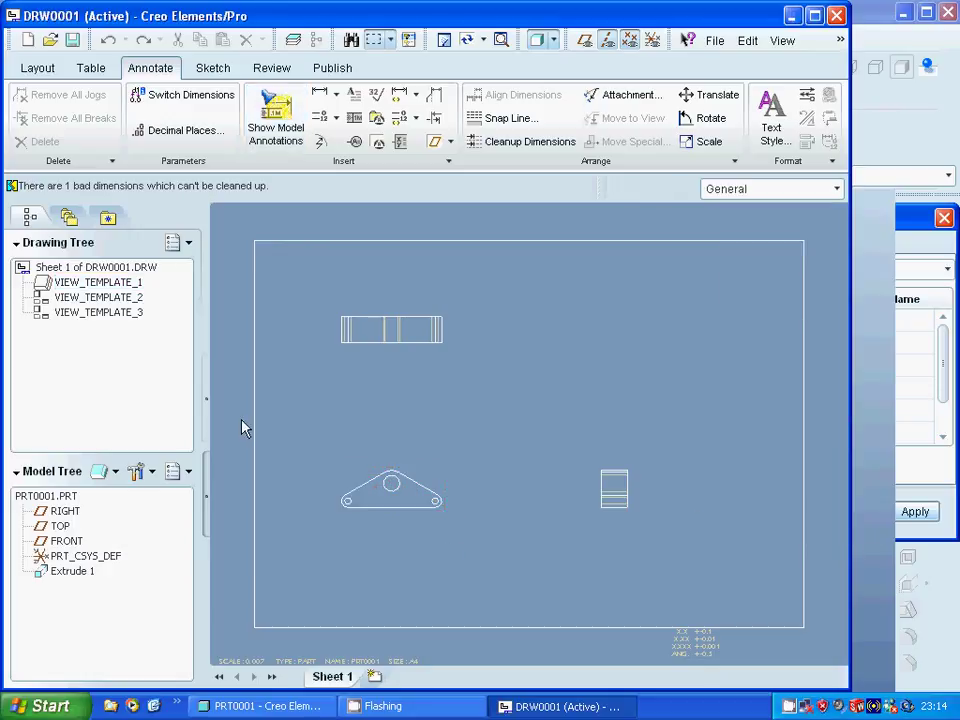
Step: Show the R20, Ø50, R40, 60° and 30° model dimensions of Extrude 1 in the drawing's front view
left_click(276, 115)
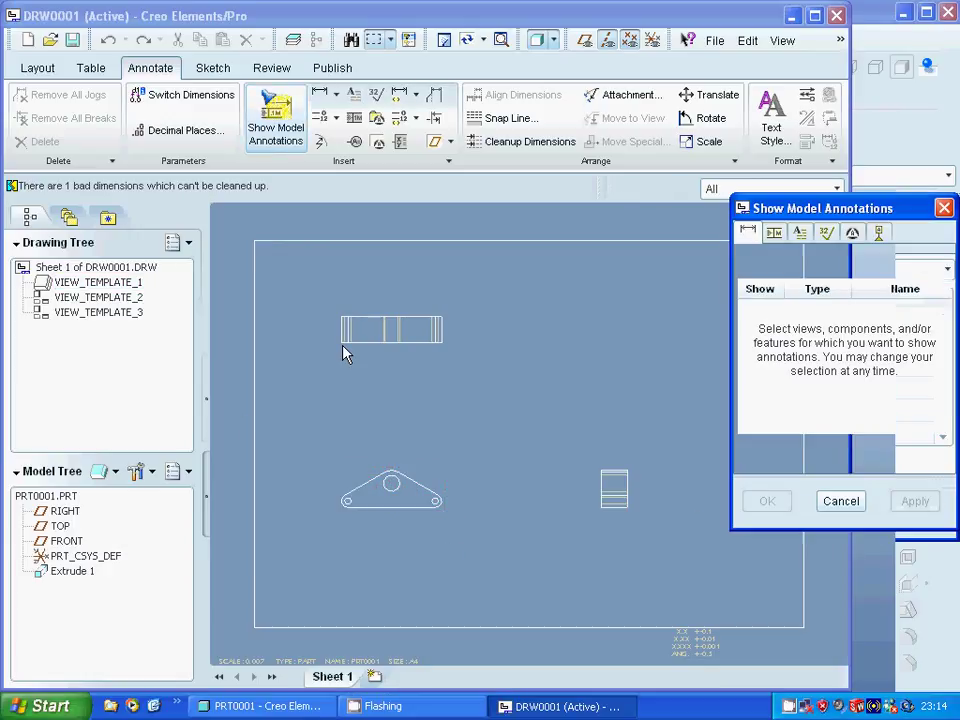
left_click(385, 503)
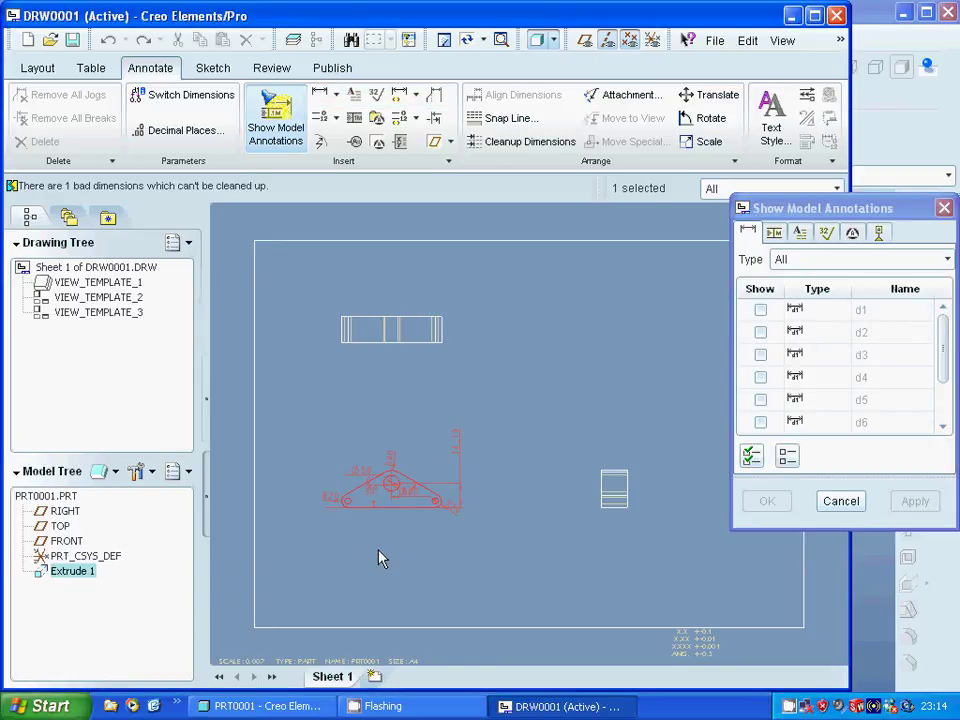
left_click(332, 498)
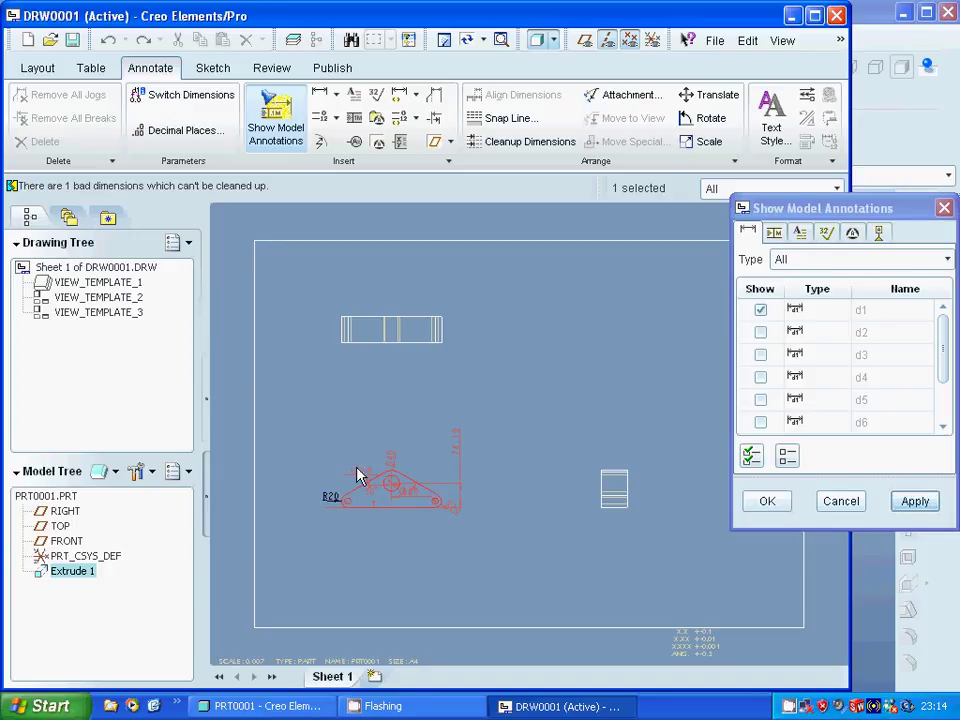
left_click(358, 477)
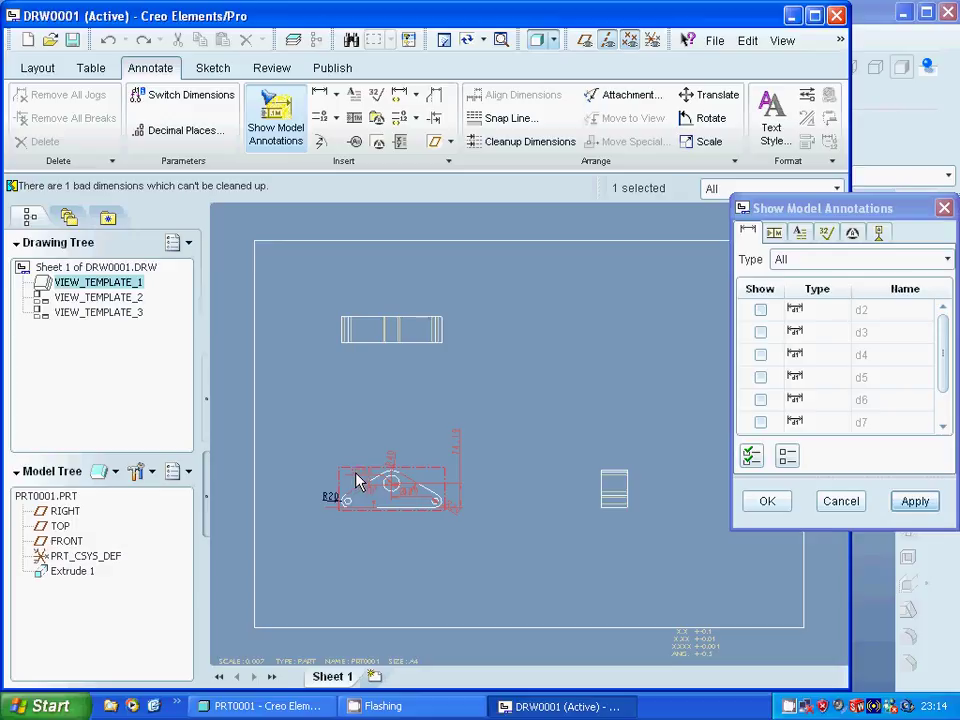
left_click(361, 480)
left_click(393, 463)
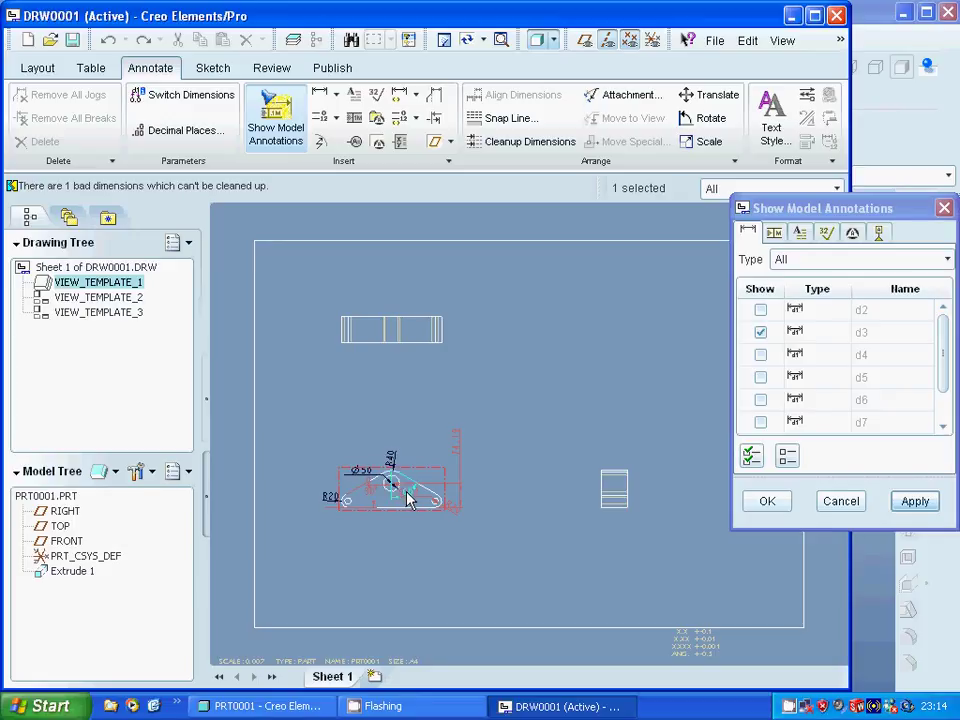
left_click(409, 499)
left_click(371, 500)
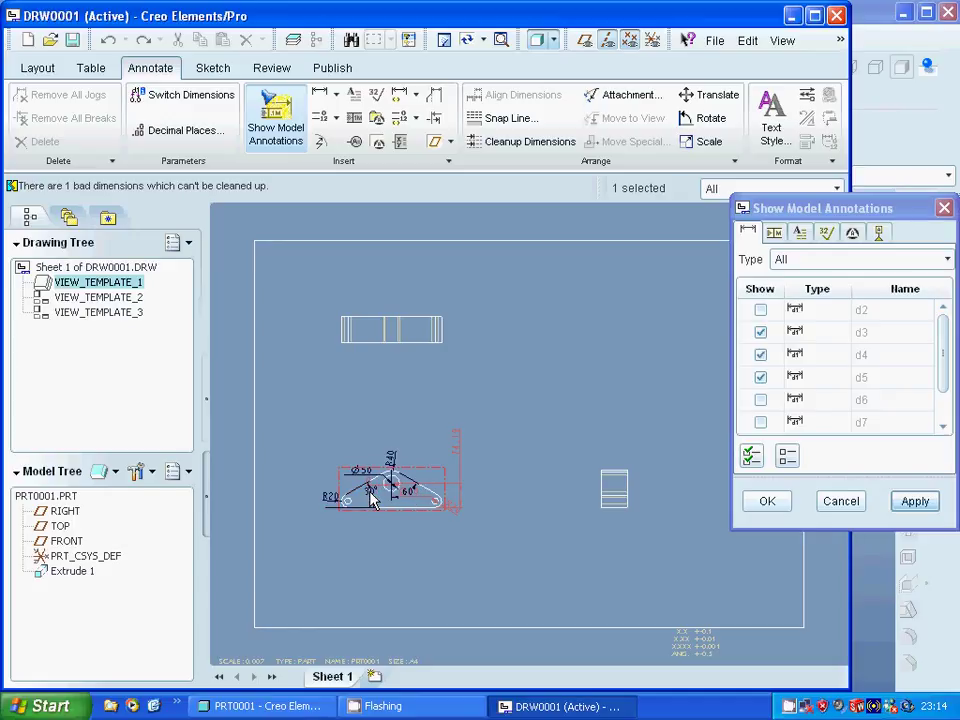
Step: Add the 74.19 height and Ø20 hole dimensions to the front view, leave out d2 and d6, and accept the displayed dimensions
left_click(455, 457)
left_click(420, 503)
left_click(418, 495)
left_click(423, 502)
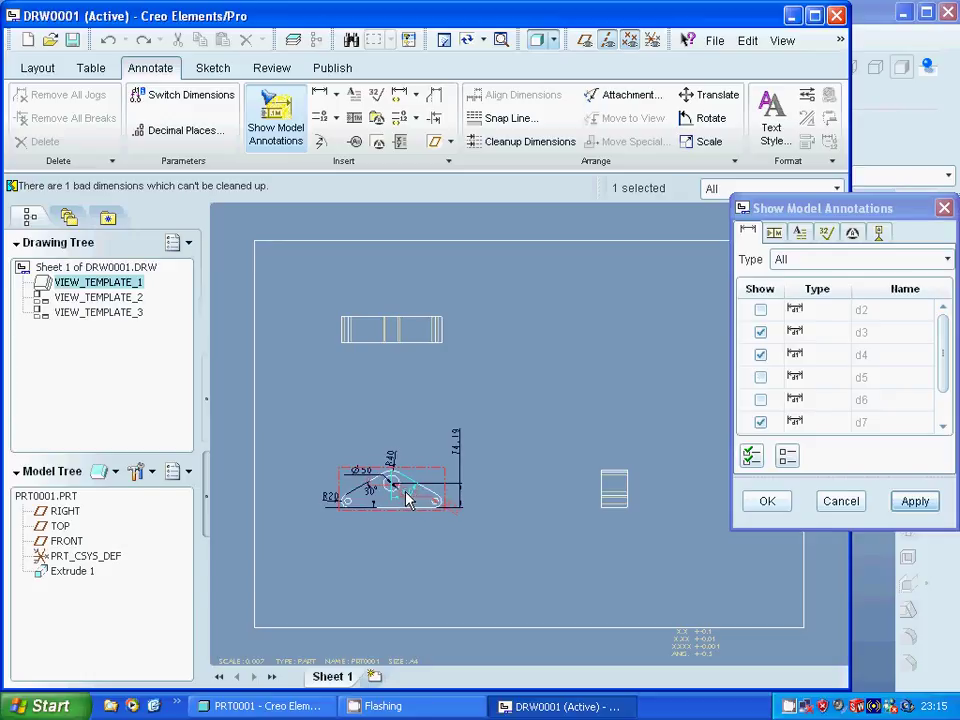
left_click(399, 490)
left_click(762, 402)
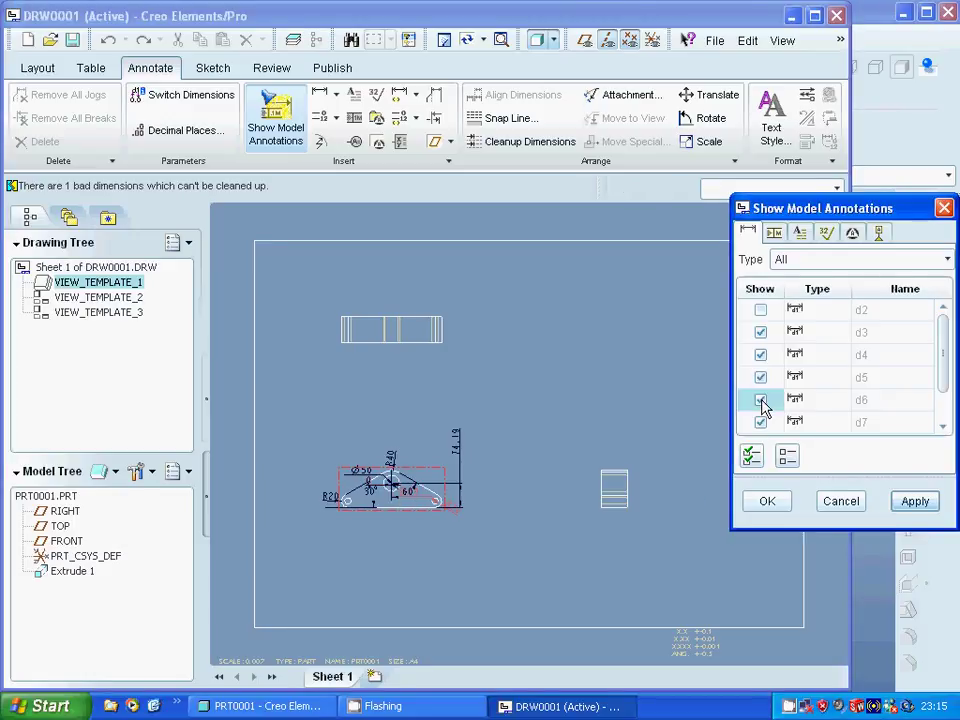
left_click(762, 403)
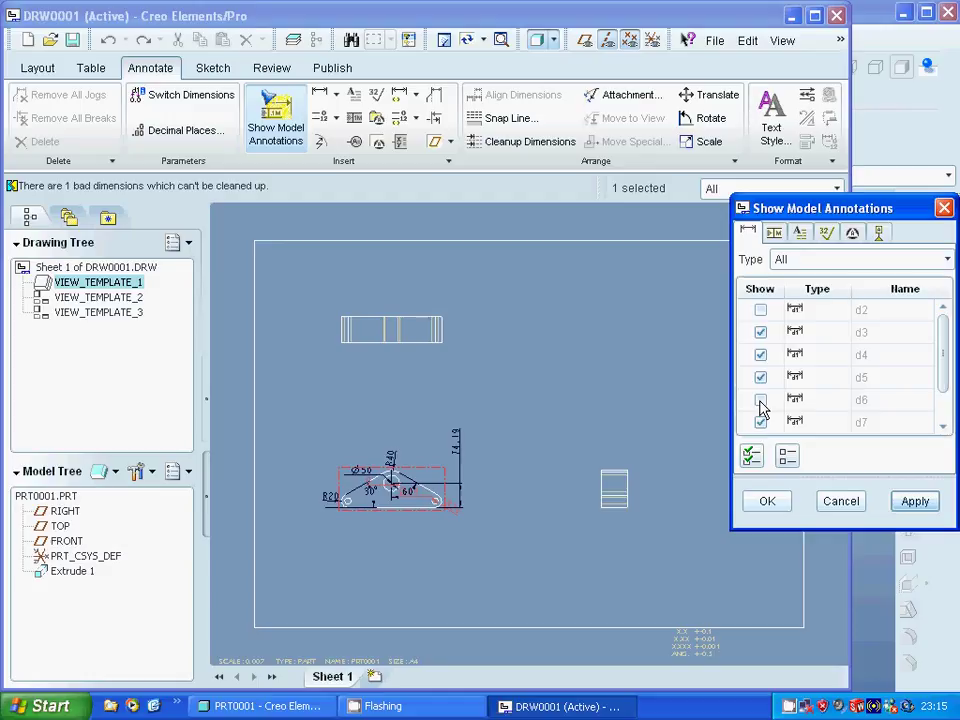
left_click(760, 311)
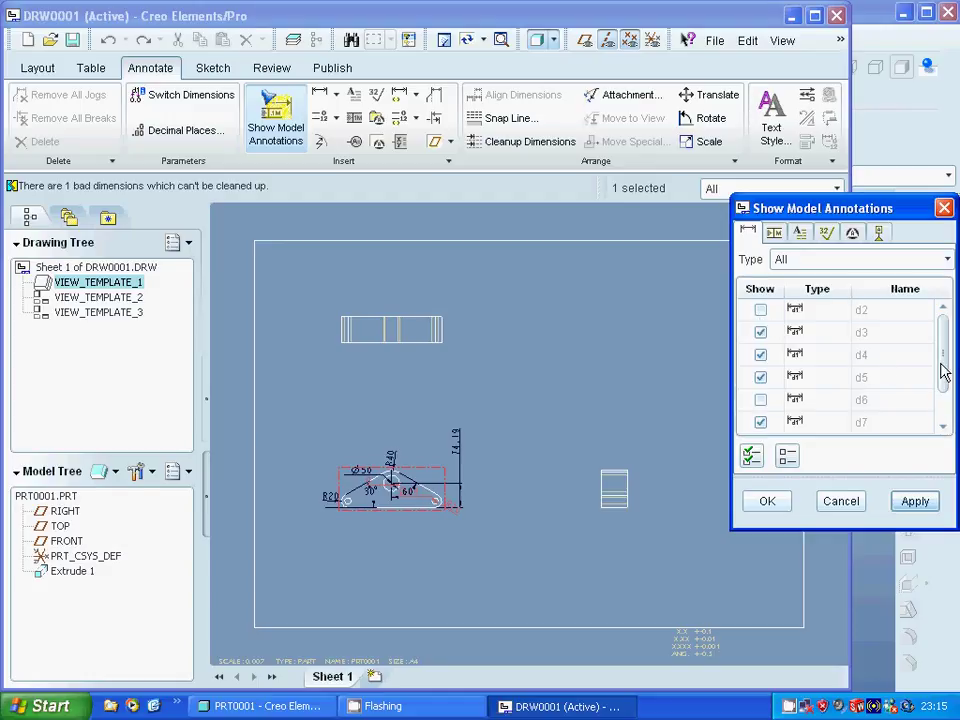
left_click(760, 400)
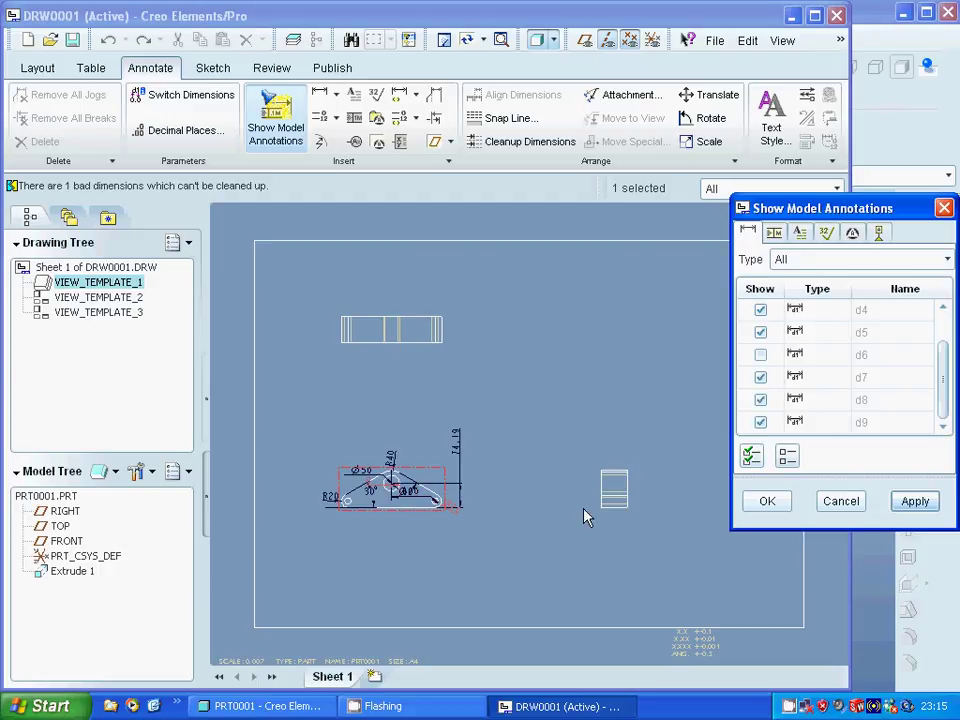
left_click(763, 505)
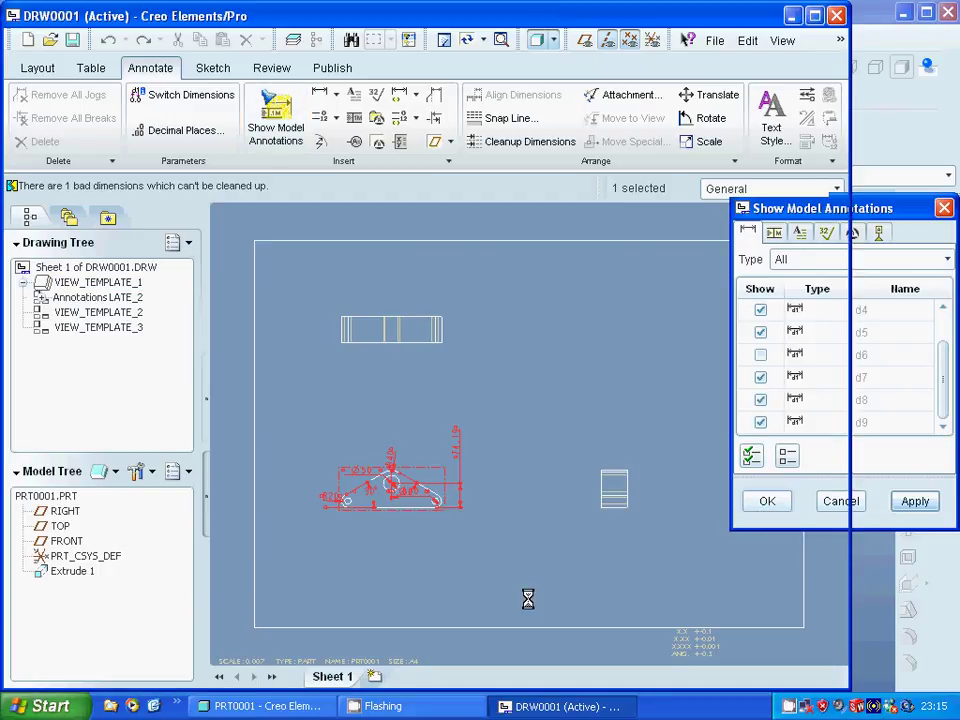
Step: Reposition the R20 and R40 radius dimensions outside the outline of the front view
left_click(407, 548)
left_click(330, 496)
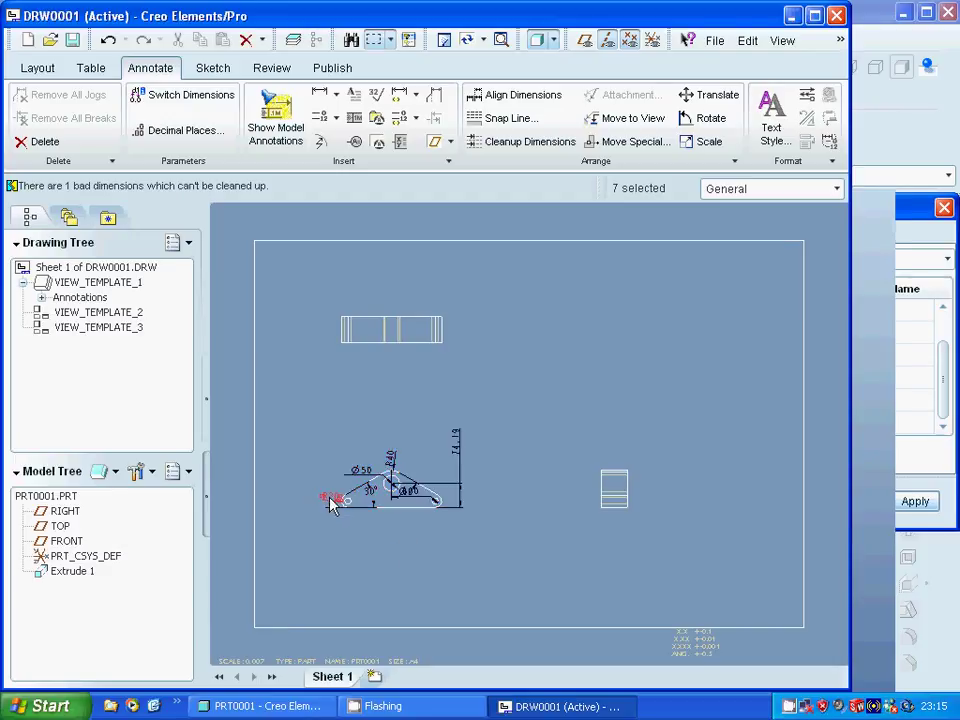
left_click_drag(330, 496, 293, 488)
left_click(371, 566)
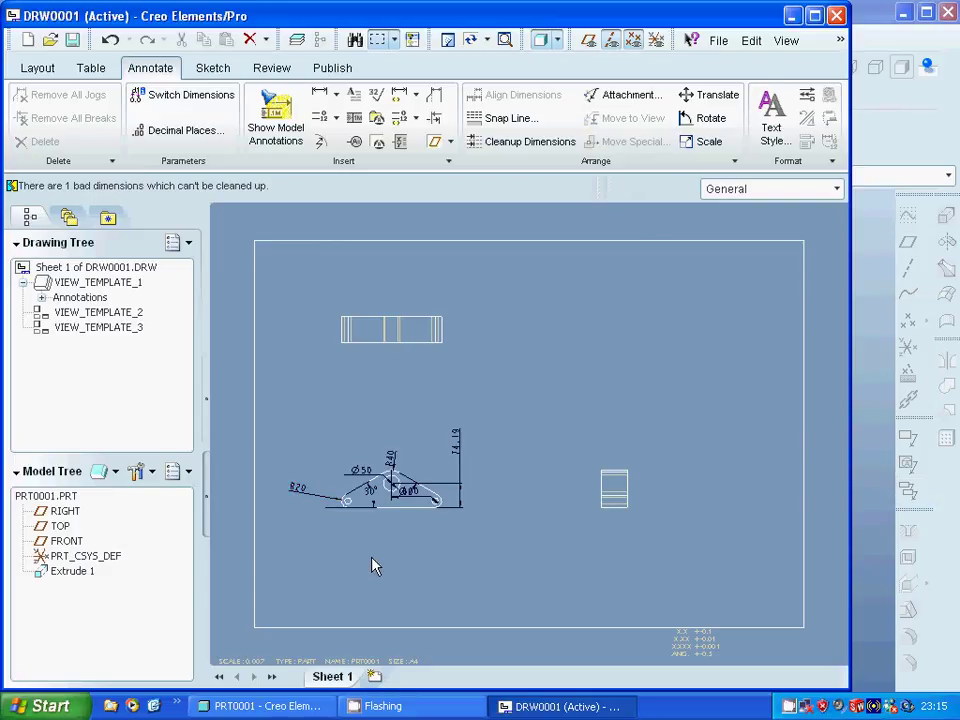
left_click(392, 463)
left_click_drag(391, 463, 405, 426)
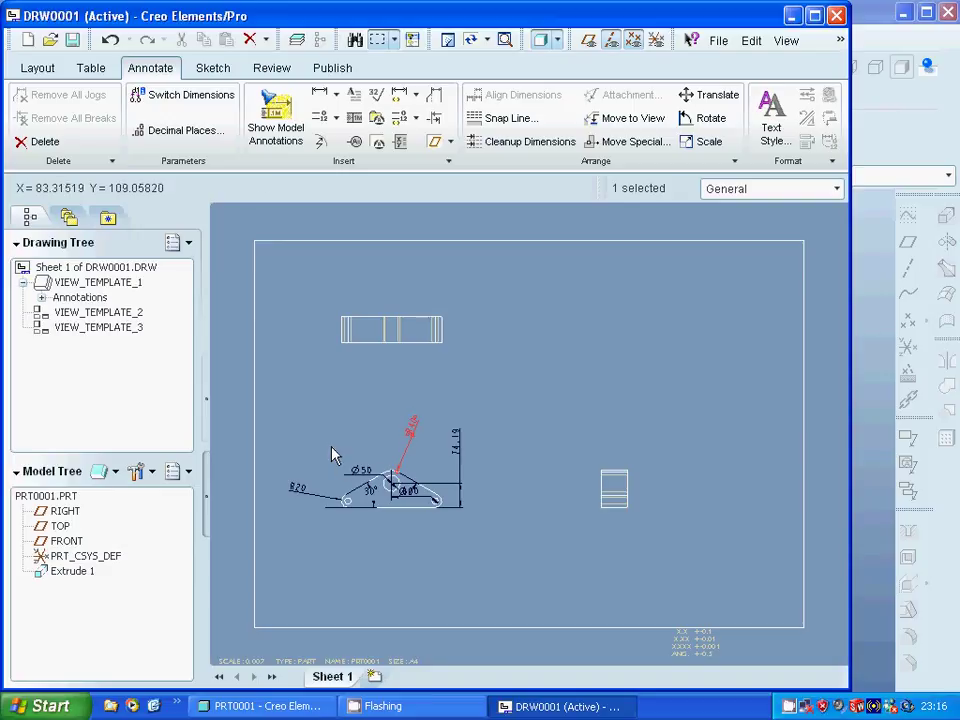
left_click(420, 525)
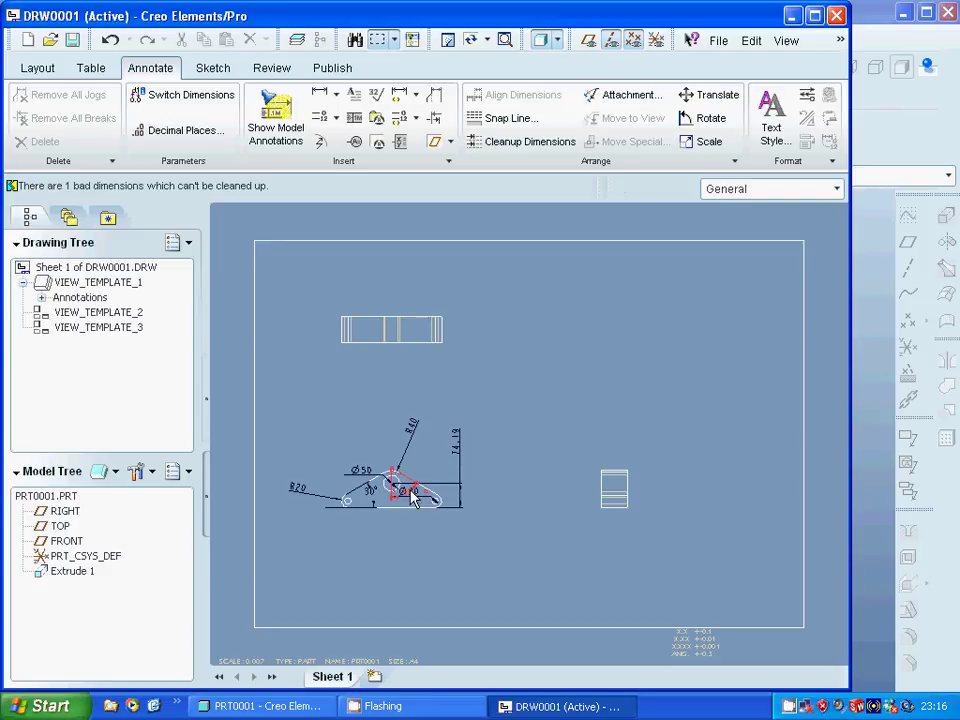
Step: Separate the overlapping 60° angle and Ø20 hole dimensions by moving both below the front view
left_click(409, 492)
left_click_drag(409, 491, 443, 539)
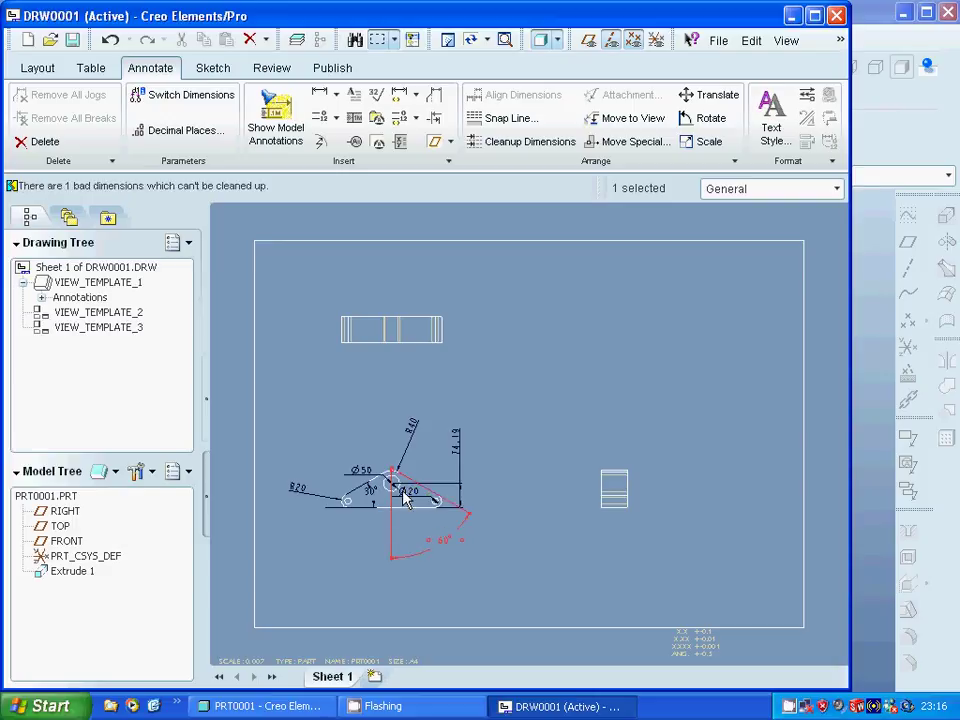
left_click(409, 497)
left_click_drag(409, 497, 500, 552)
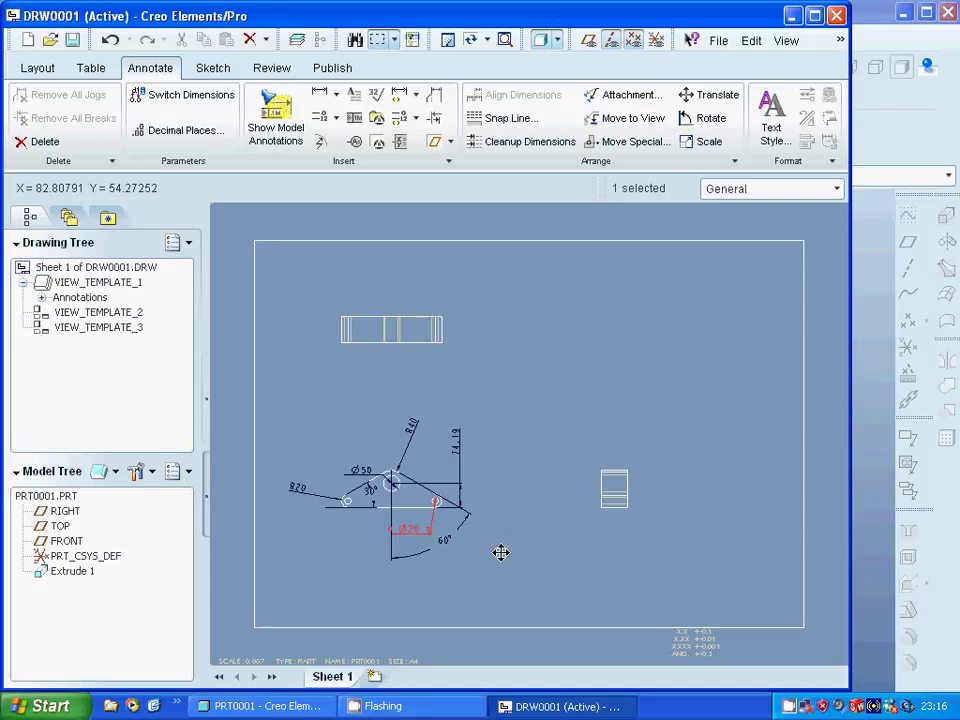
left_click(503, 562)
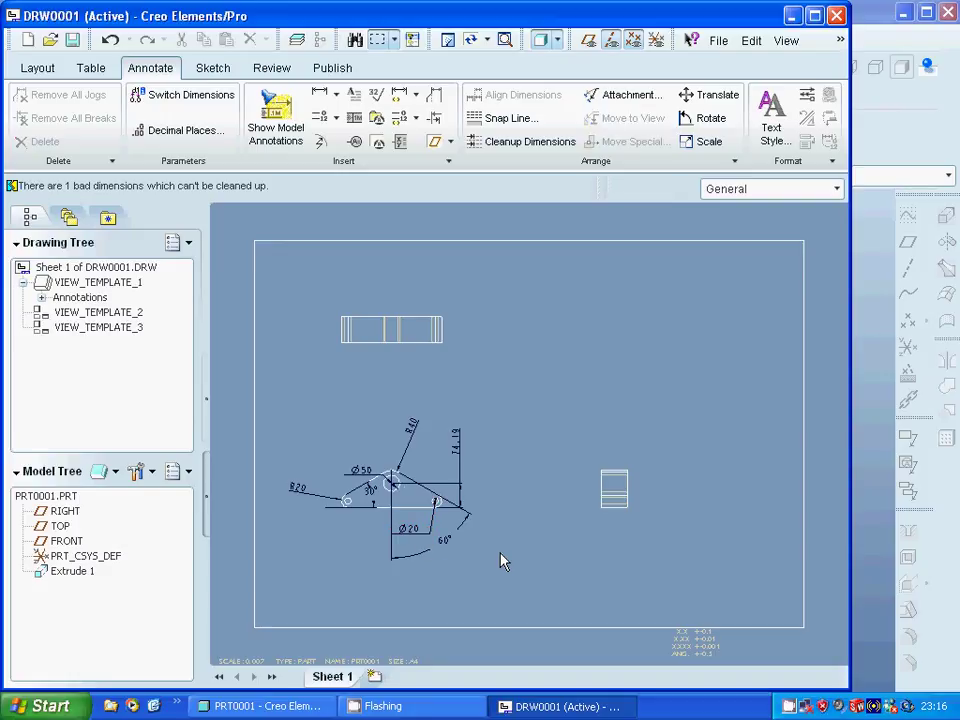
Step: Delete the vertical 74.19 dimension from the front view
left_click(456, 458)
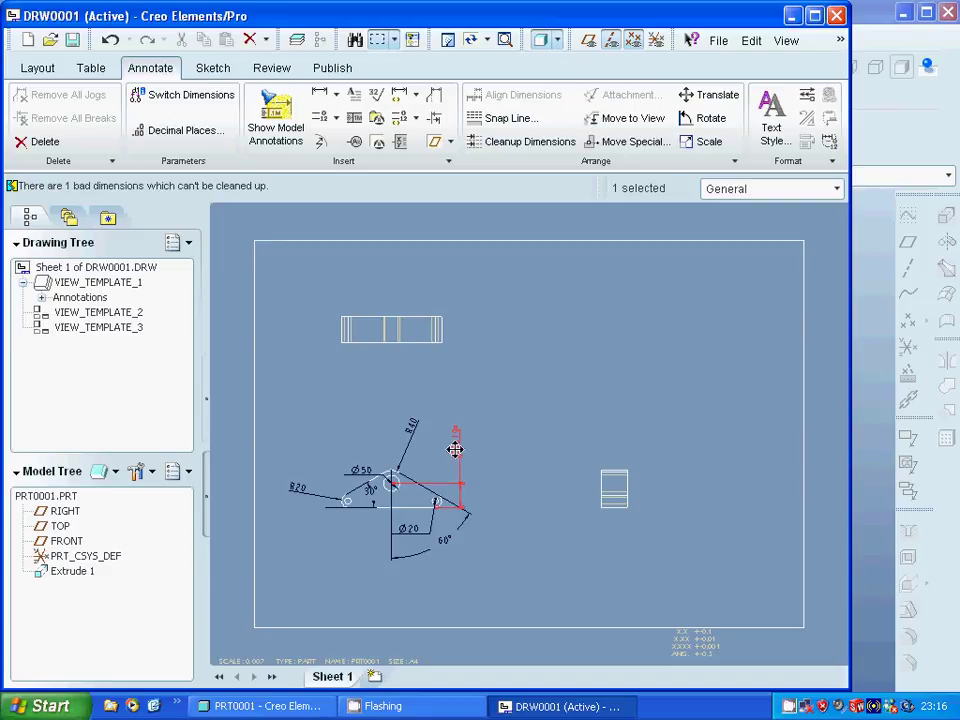
right_click(456, 447)
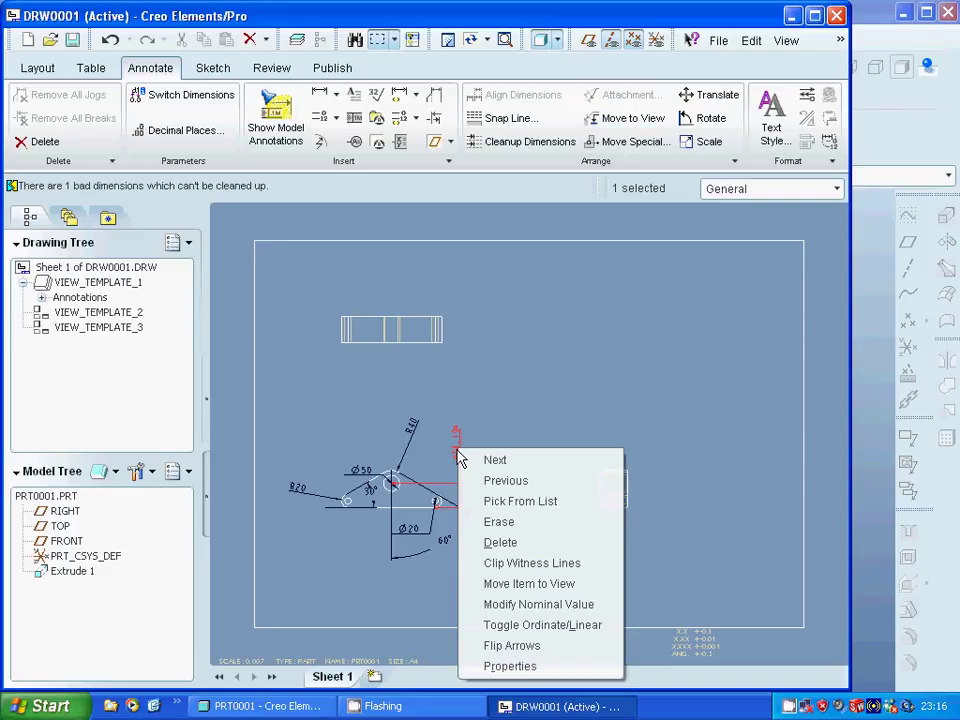
left_click(490, 543)
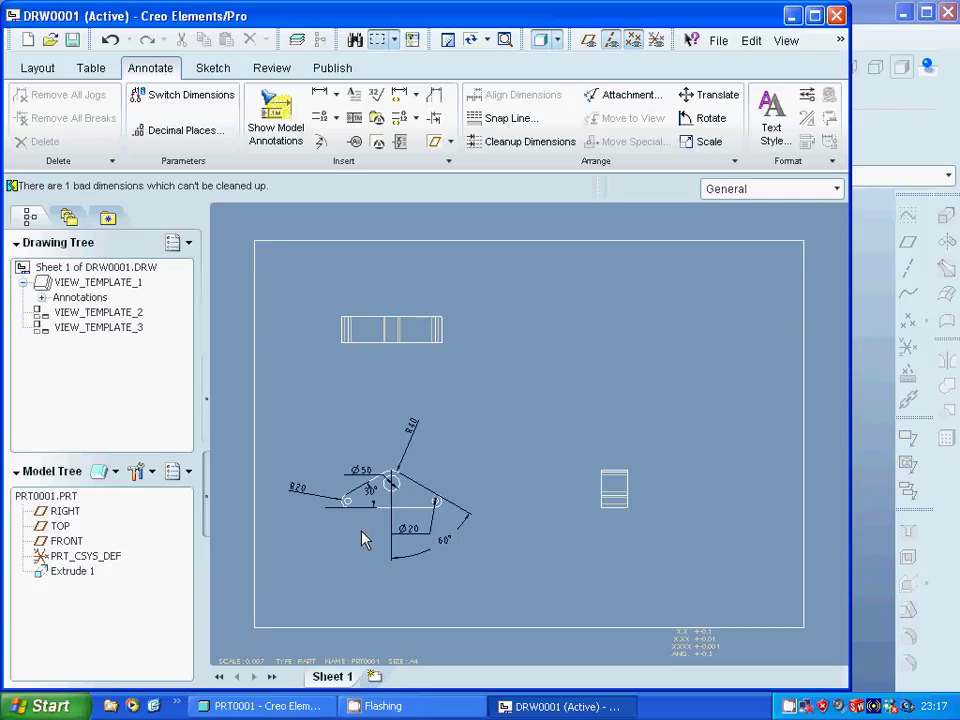
Step: Show only the 80 thickness dimension d0 in the top view, VIEW_TEMPLATE_2, and move it farther from the outline
left_click(420, 335)
left_click(288, 137)
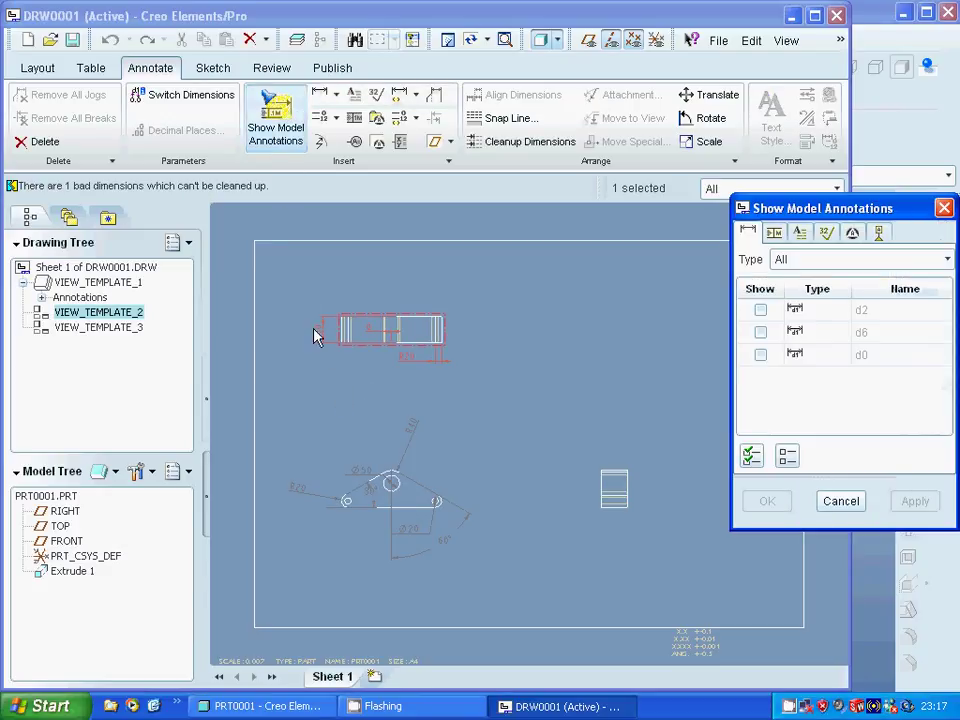
left_click(761, 311)
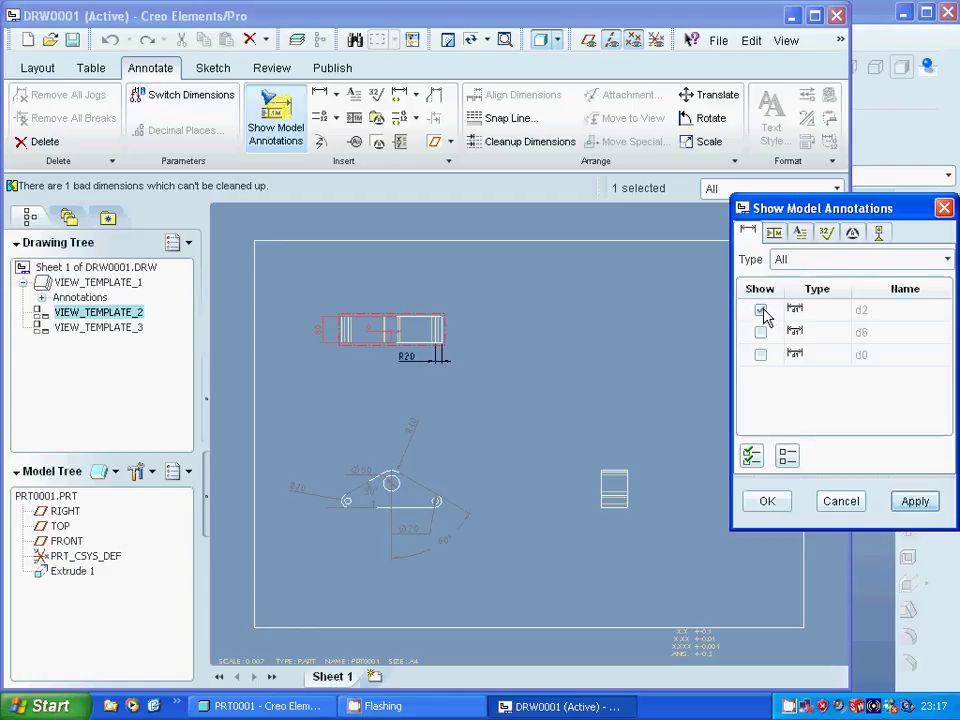
left_click(761, 311)
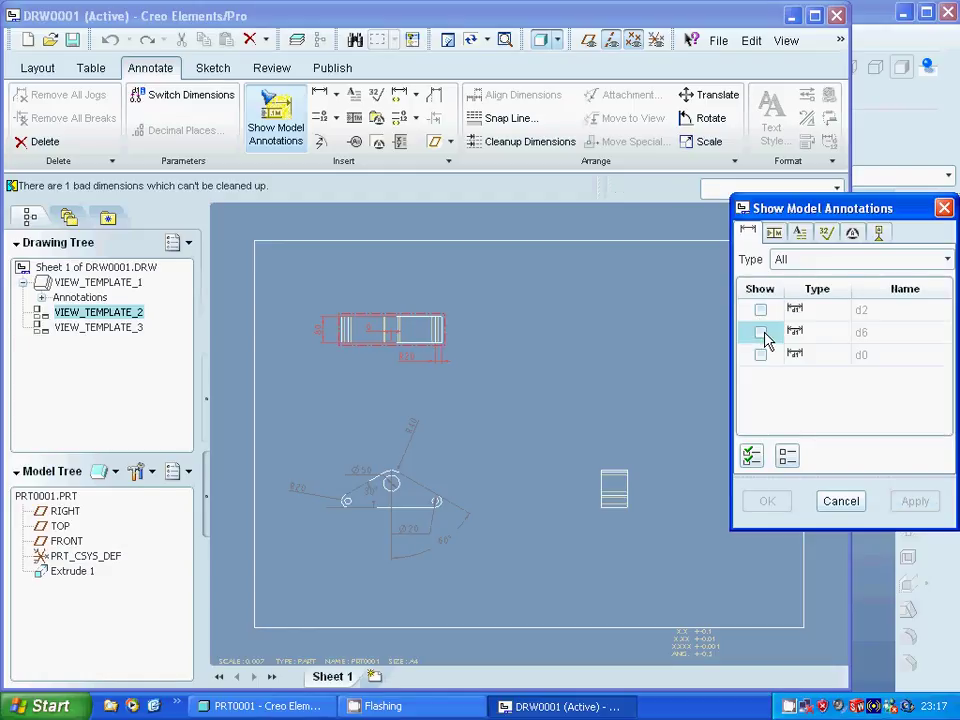
left_click(761, 333)
left_click(761, 333)
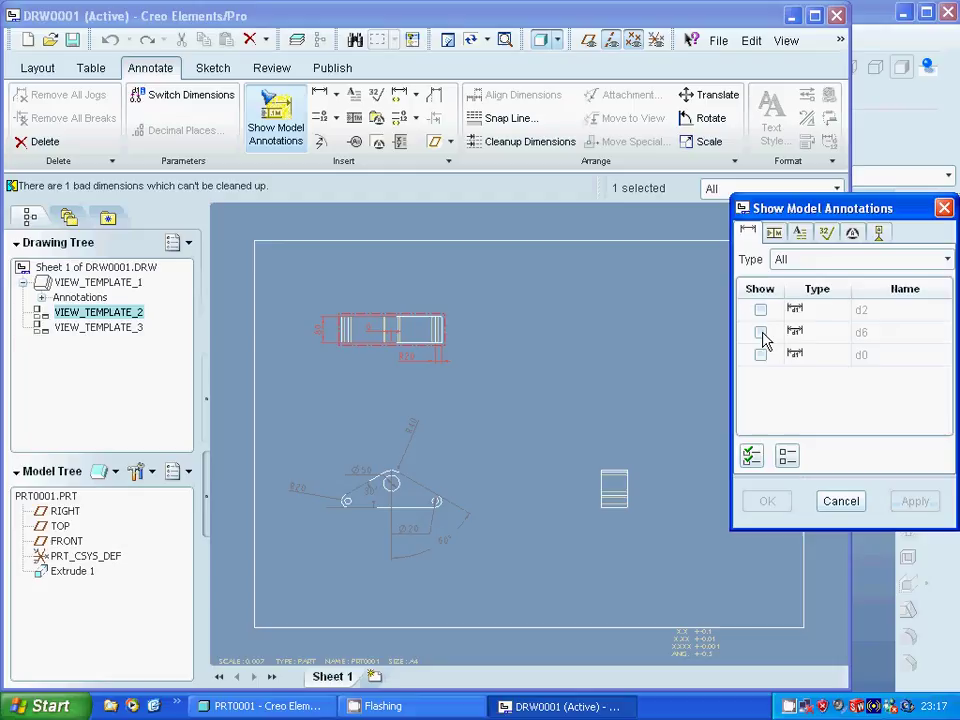
left_click(761, 355)
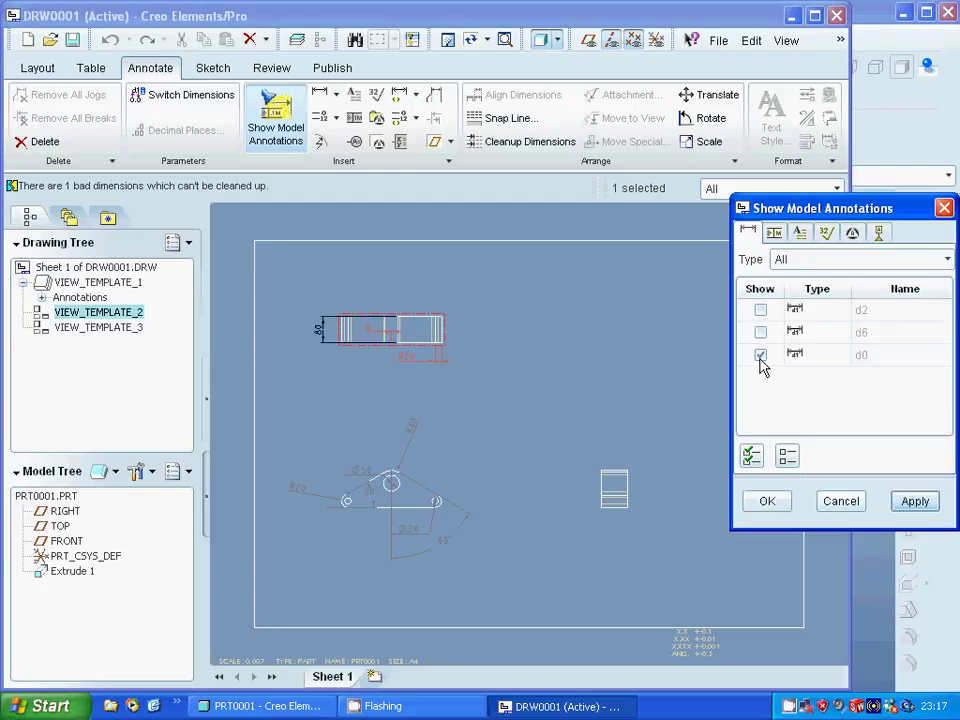
left_click(767, 501)
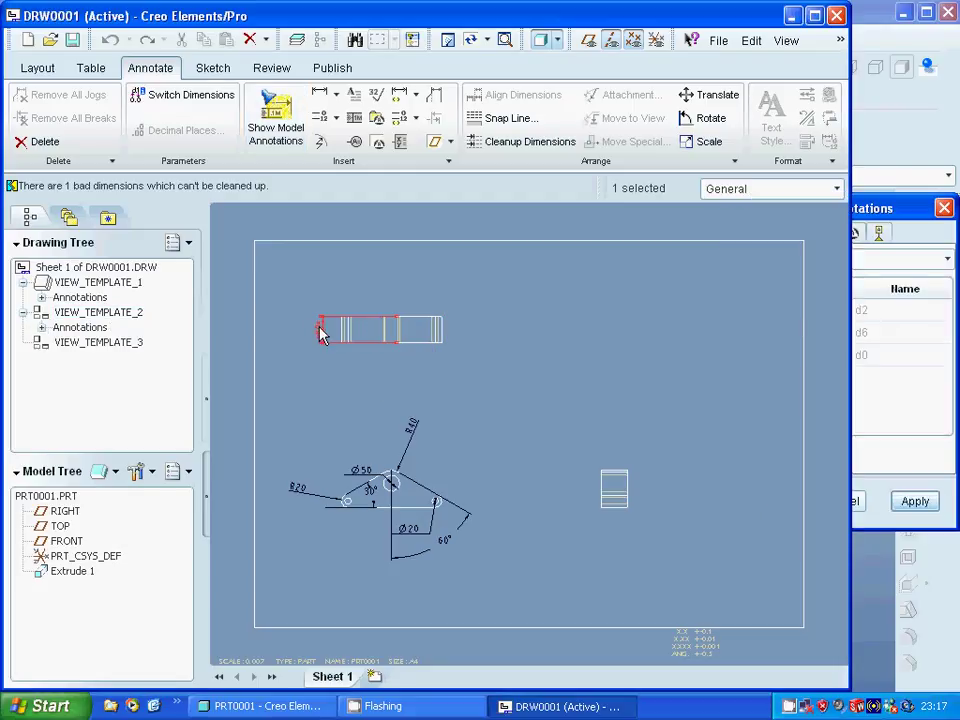
left_click_drag(319, 328, 303, 330)
left_click(444, 416)
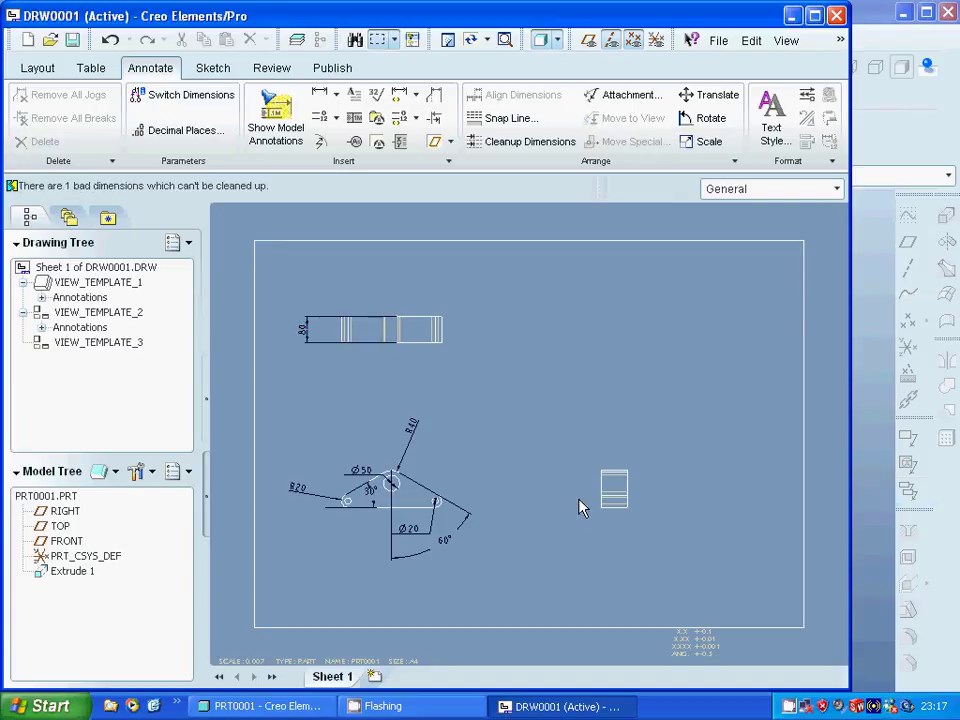
Step: Show only the 74.19 height dimension d7 in the side view, VIEW_TEMPLATE_3
left_click(614, 490)
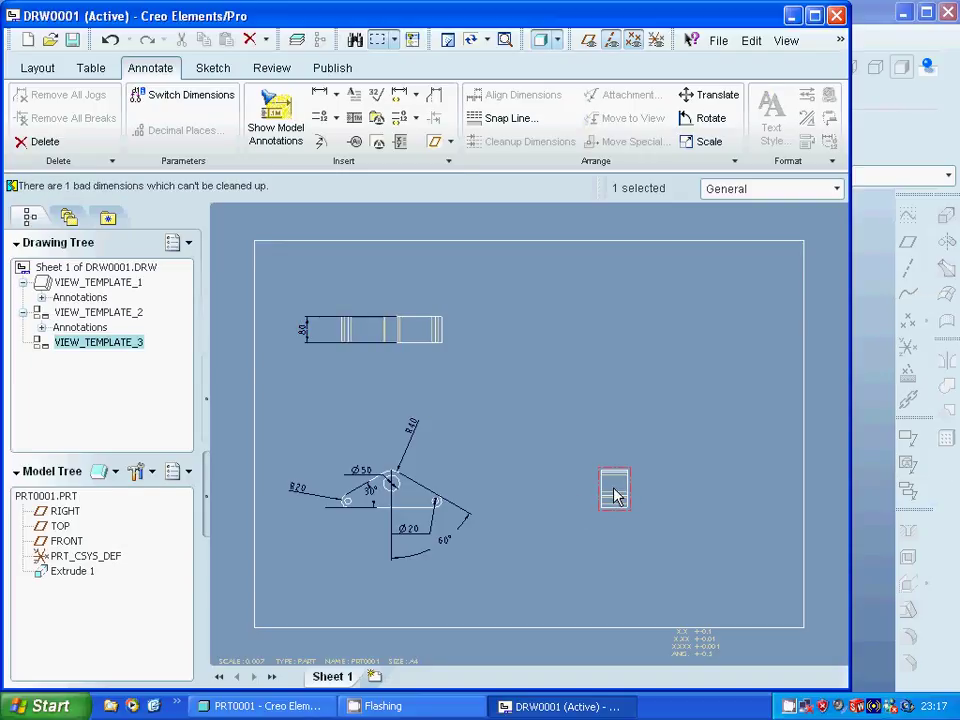
left_click(280, 134)
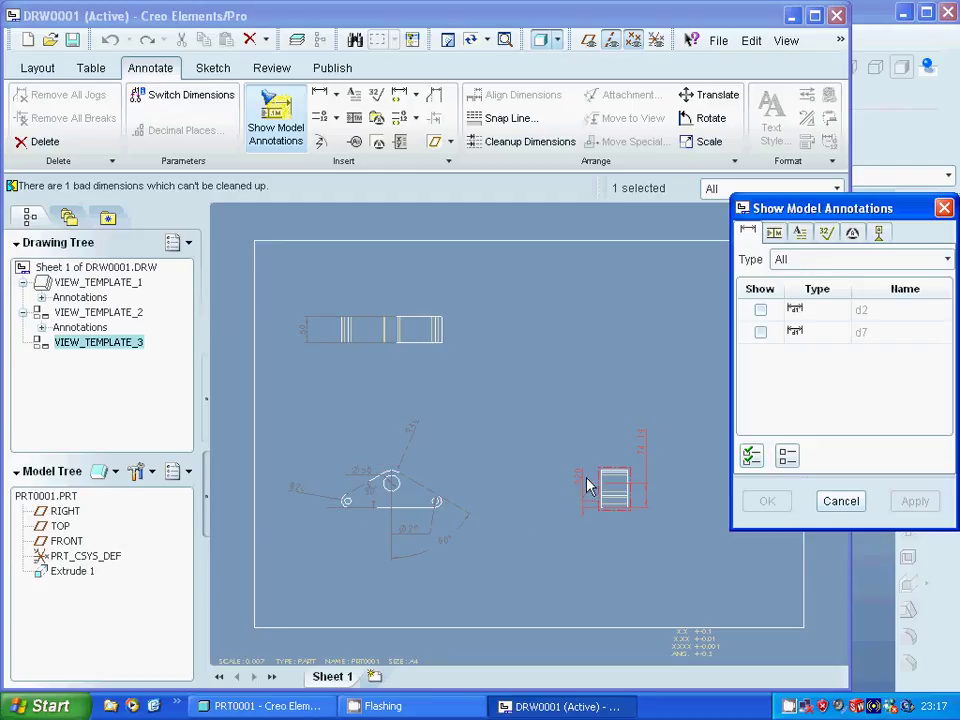
left_click(760, 310)
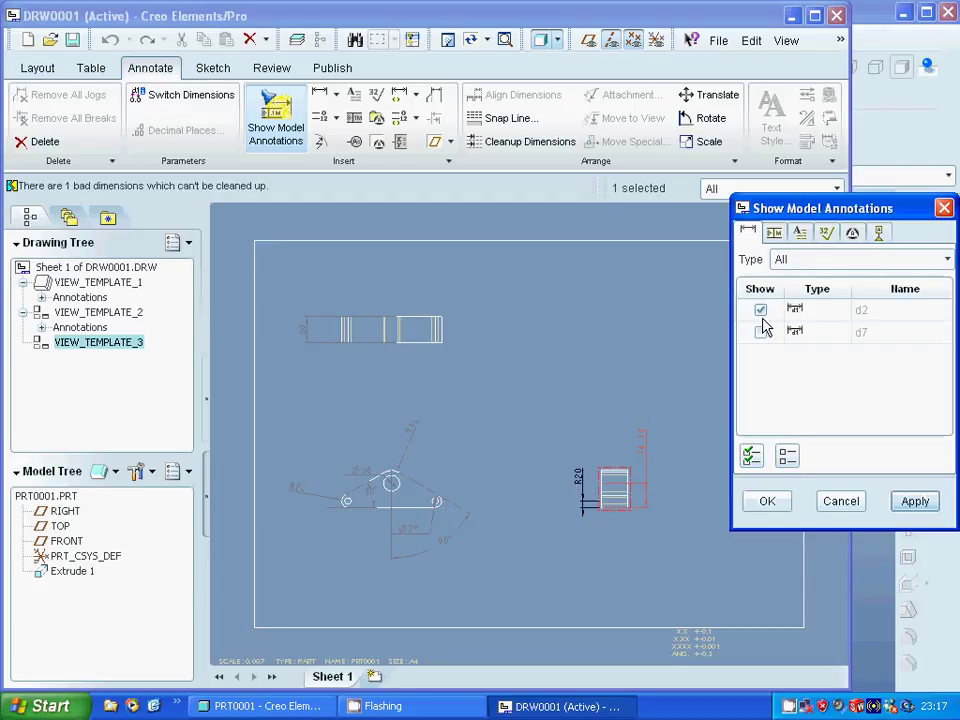
left_click(760, 310)
left_click(760, 332)
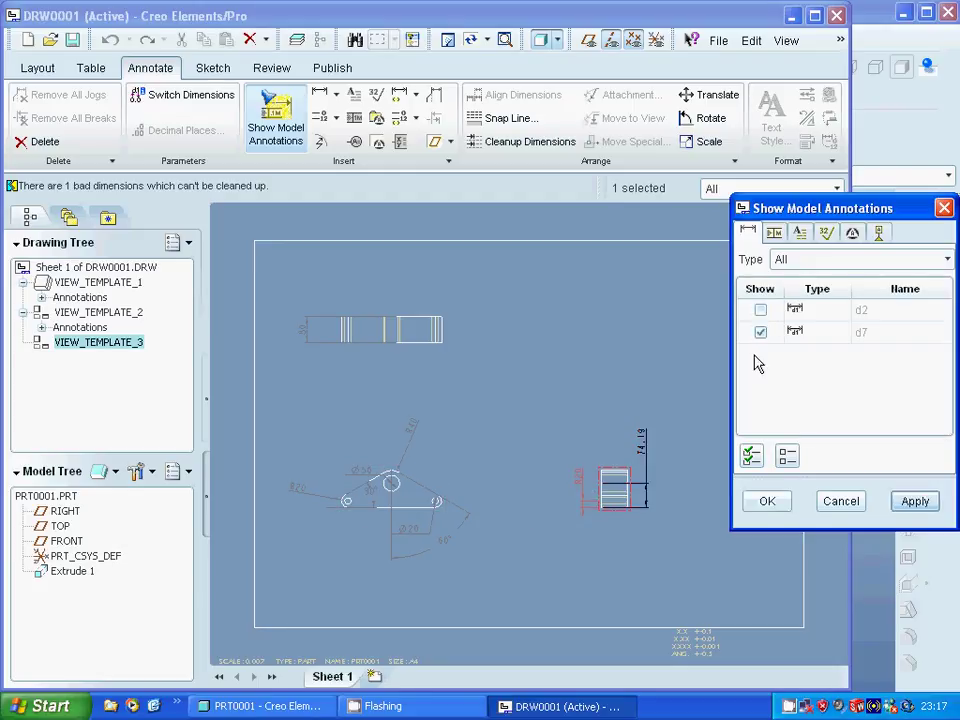
left_click(767, 501)
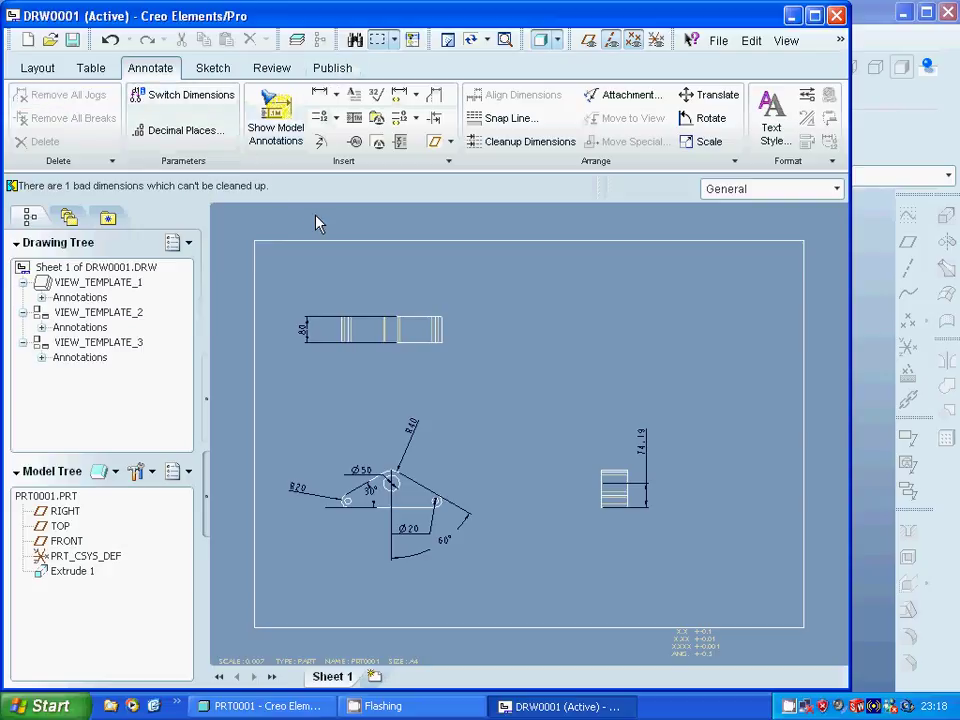
Step: Try DWG as the drawing's publishing format and return the choice to Print/Plot
left_click(718, 41)
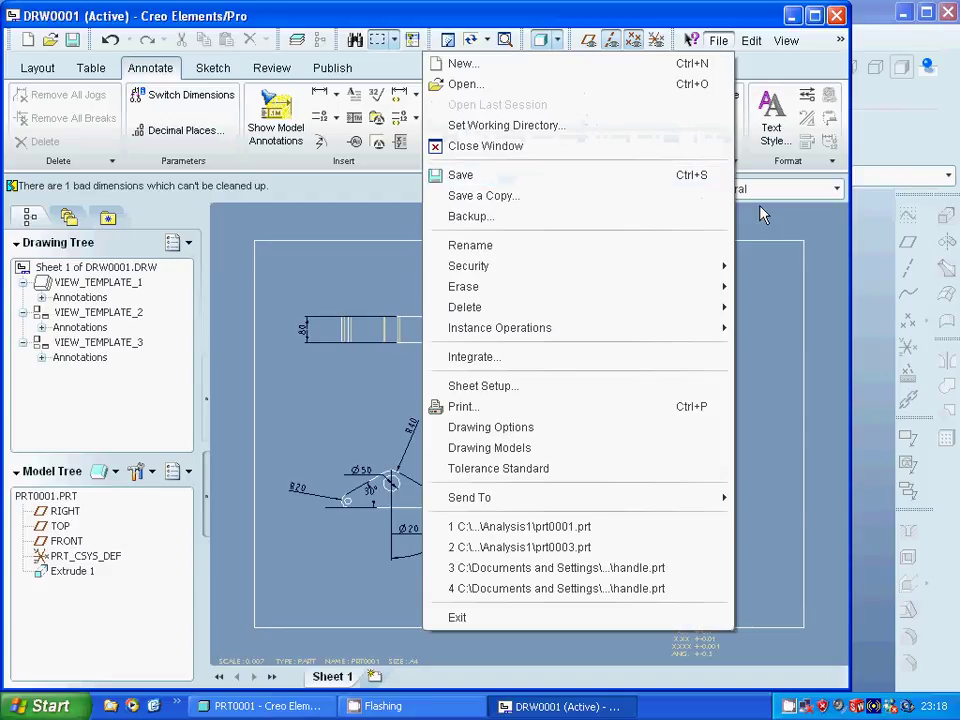
left_click(649, 227)
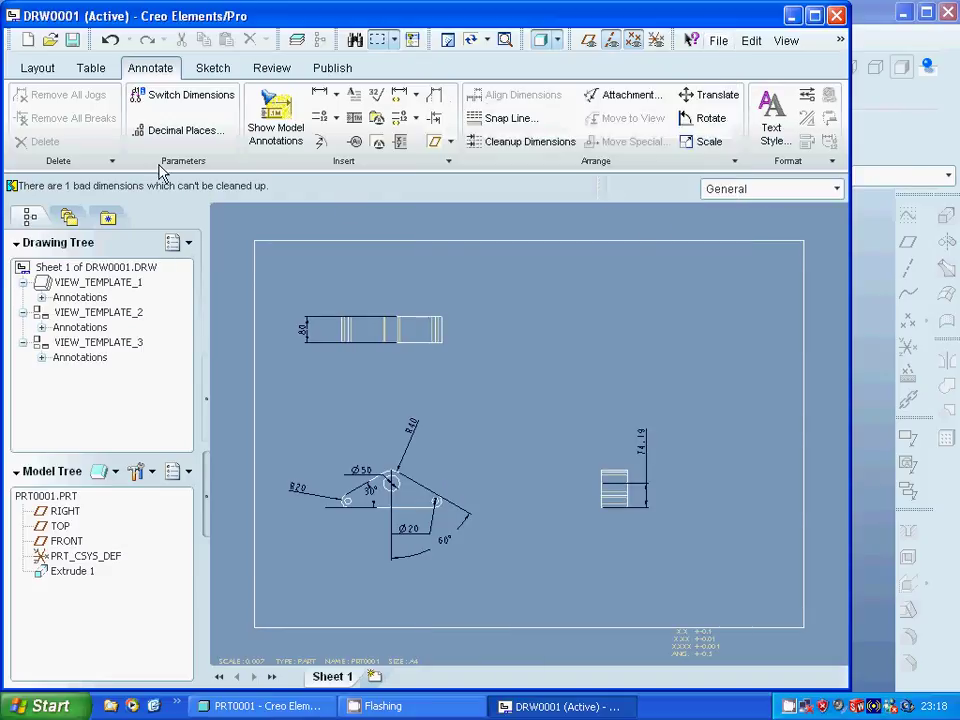
left_click(328, 74)
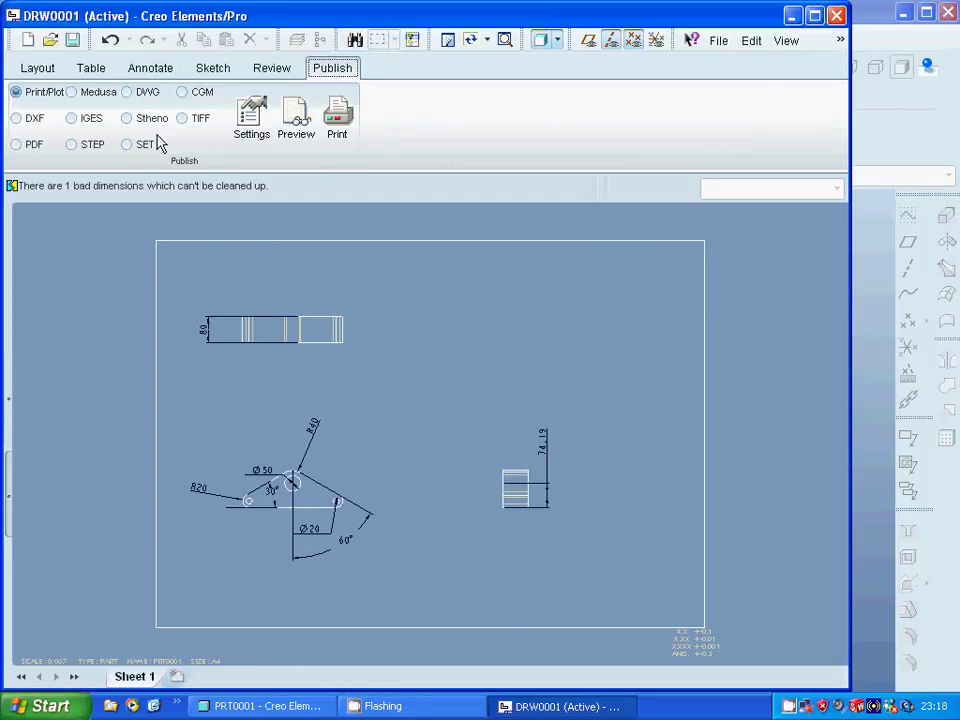
left_click(127, 93)
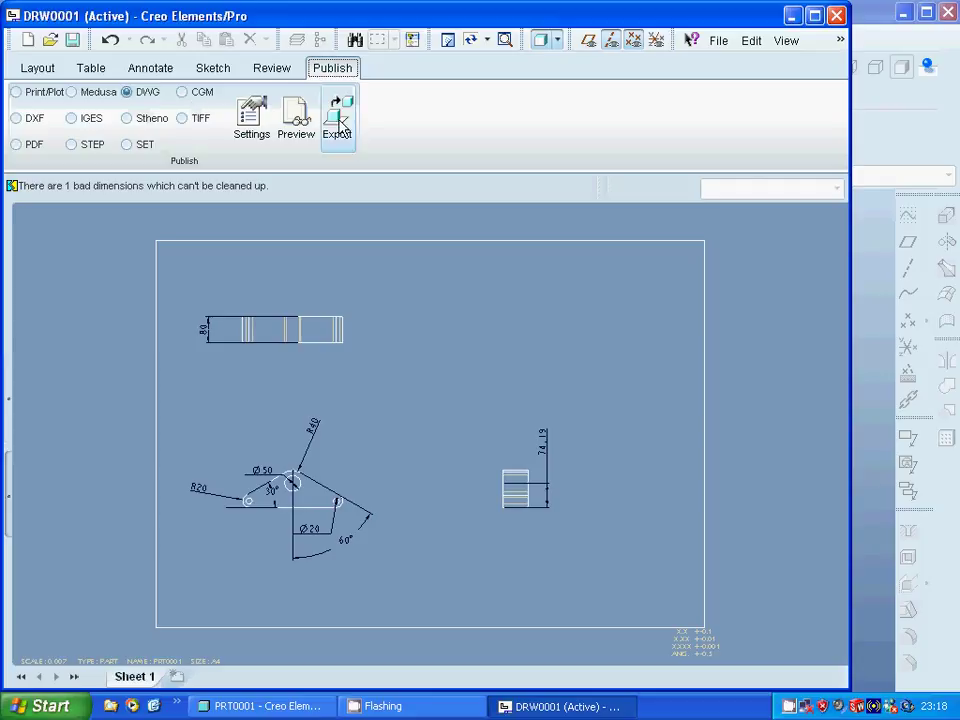
left_click(16, 92)
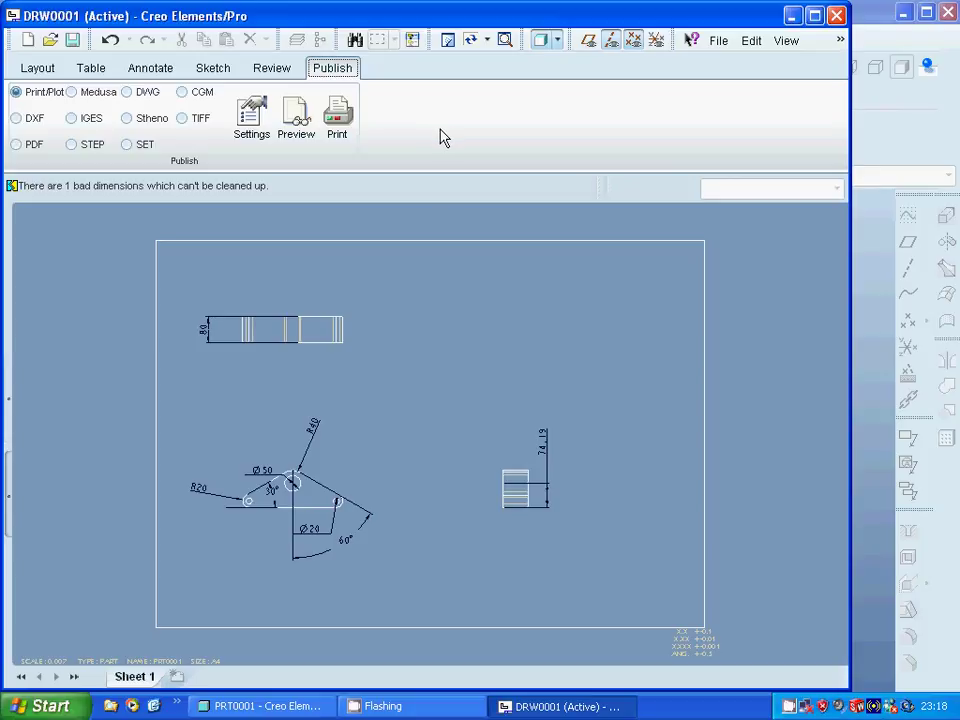
Step: Close the window of the drawing DRW0001
left_click(718, 41)
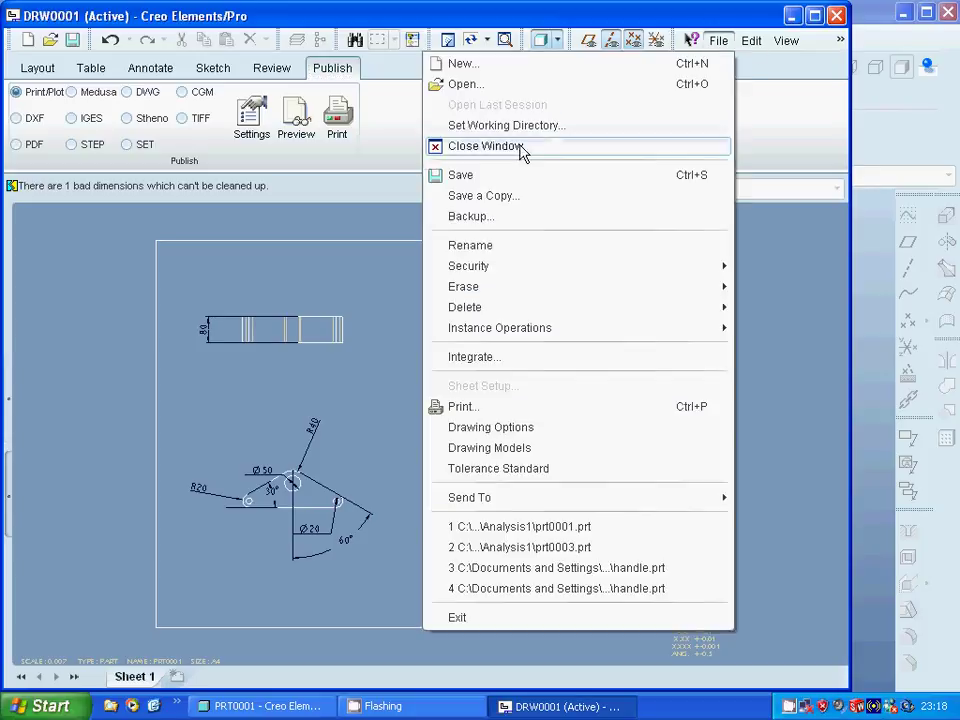
left_click(515, 148)
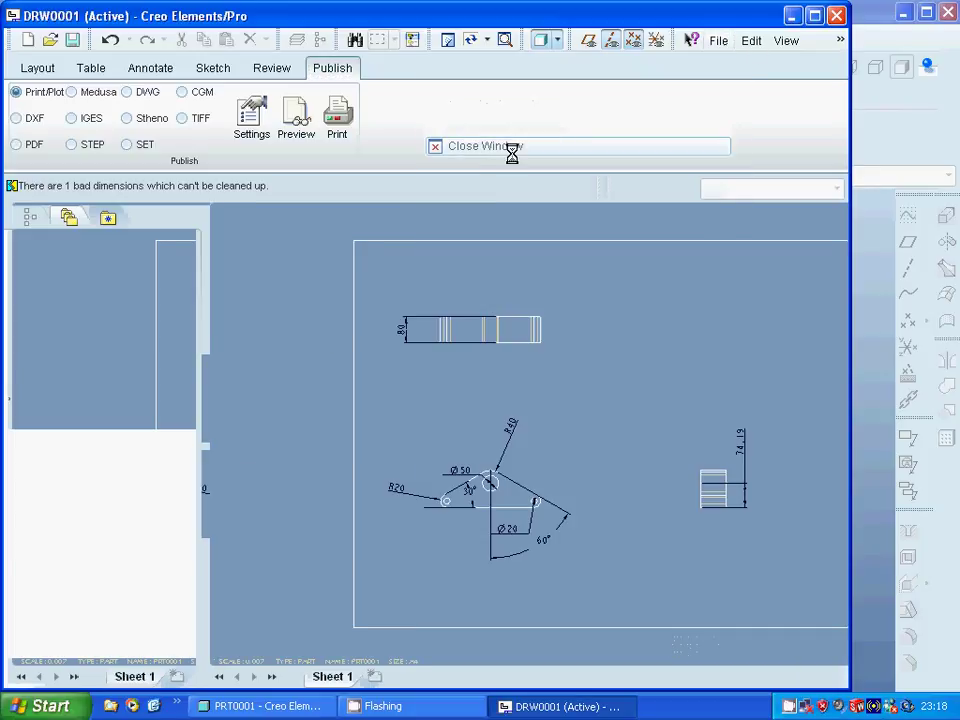